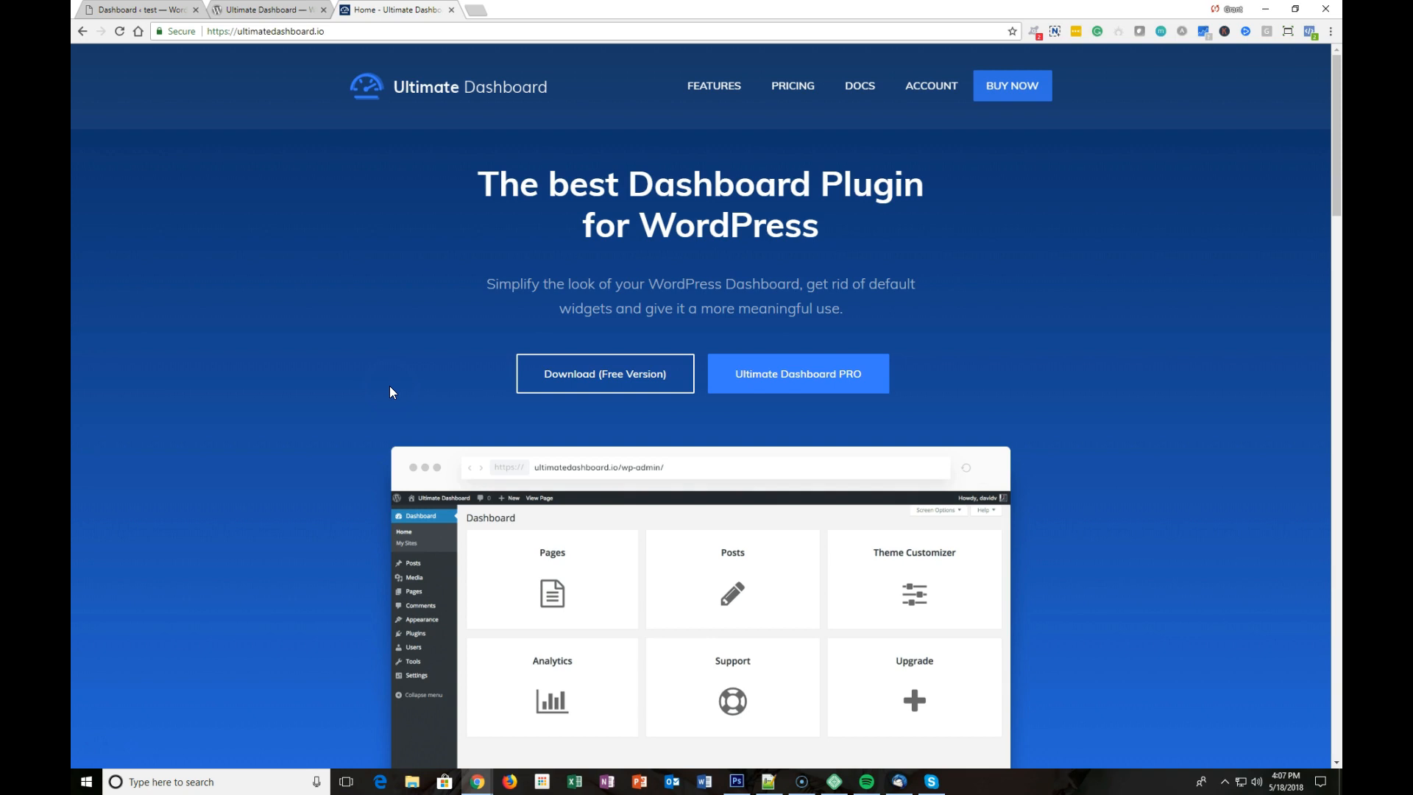
Examine the Ultimate Dashboard plugin's home page and compare its dashboard preview with the test site's default dashboard.
scroll(603, 441, "down", 2)
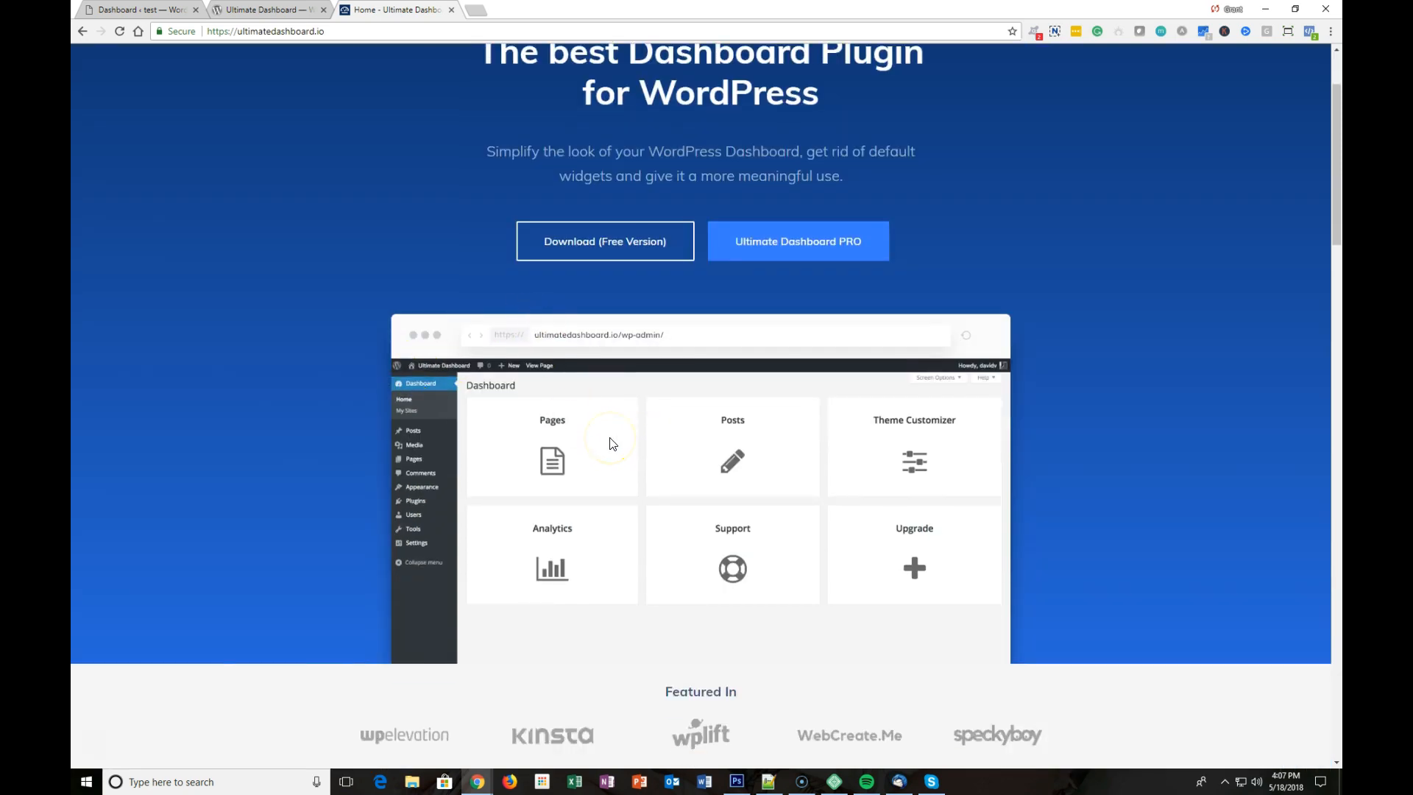
left_click(609, 427)
scroll(609, 421, "up", 2)
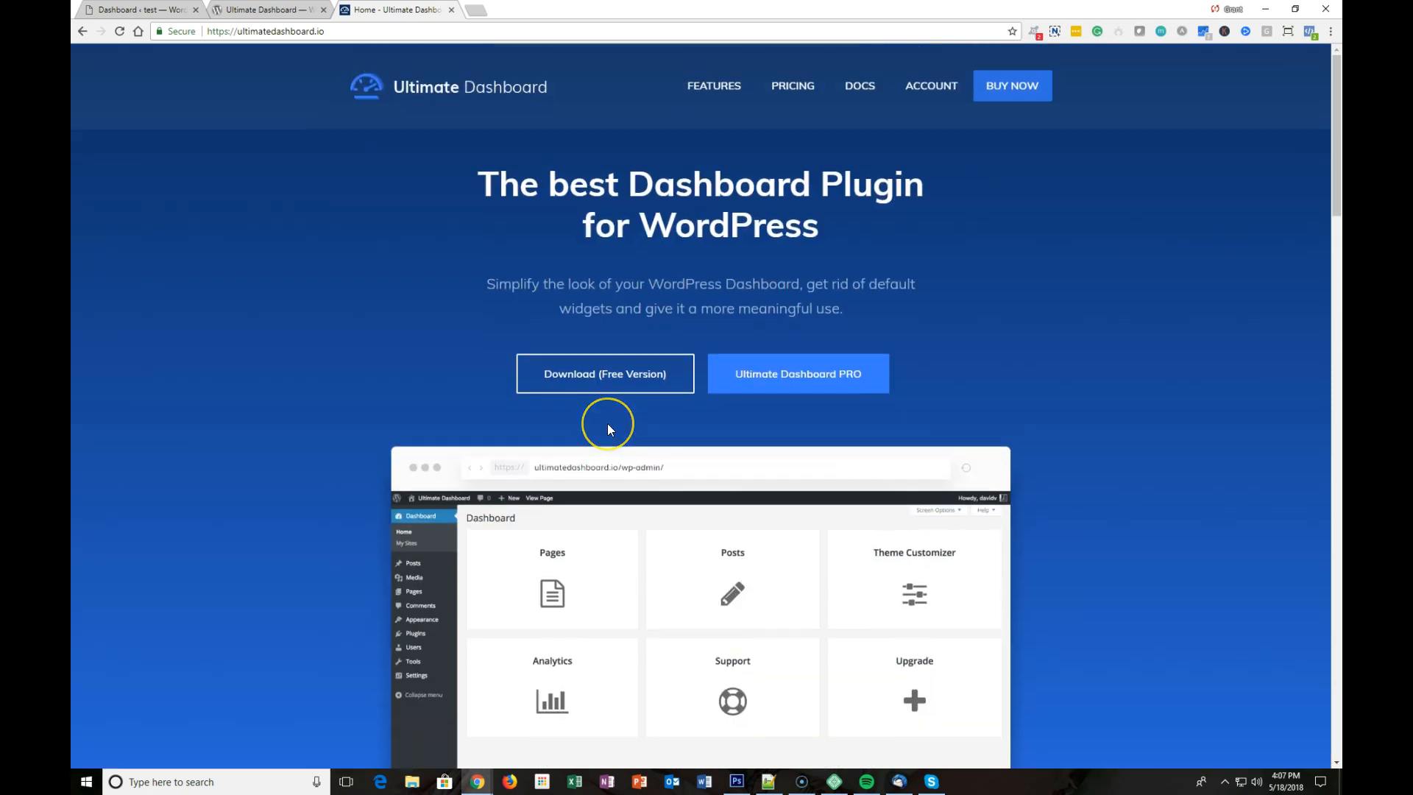
scroll(607, 423, "down", 2)
scroll(608, 425, "up", 2)
left_click(141, 10)
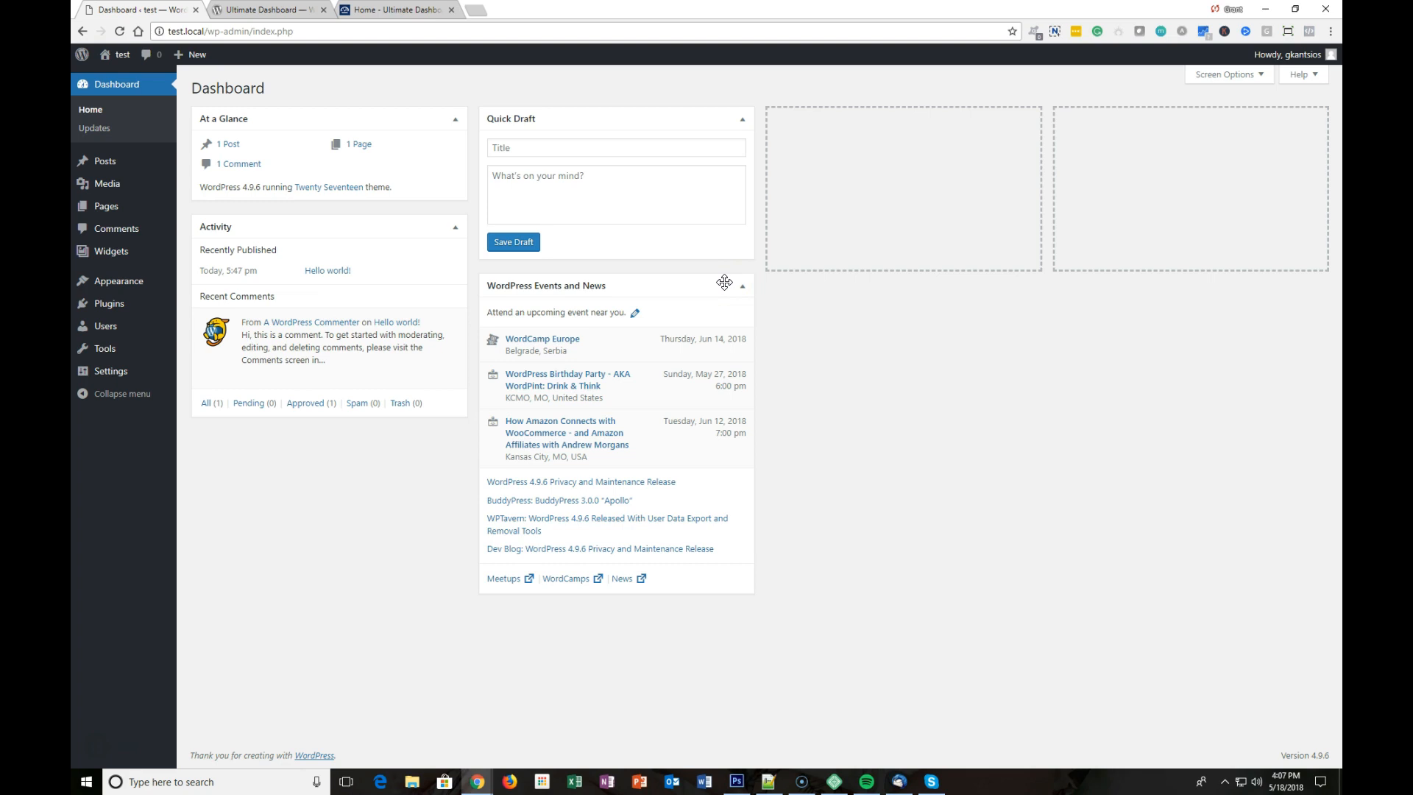
left_click(426, 12)
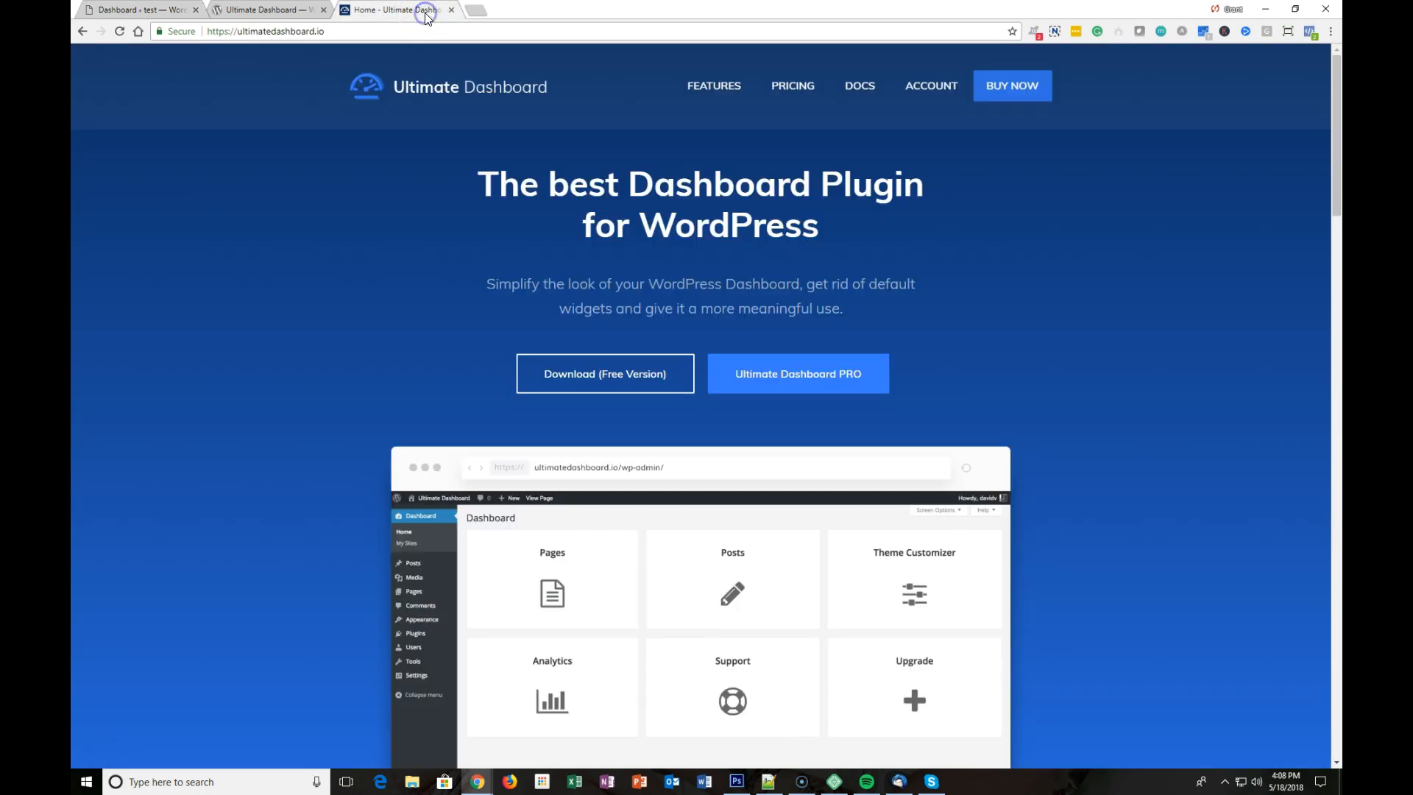
scroll(465, 160, "down", 3)
scroll(465, 162, "up", 3)
Review the Ultimate Dashboard listing on WordPress.org, reading its description, free features and PRO features.
left_click(270, 10)
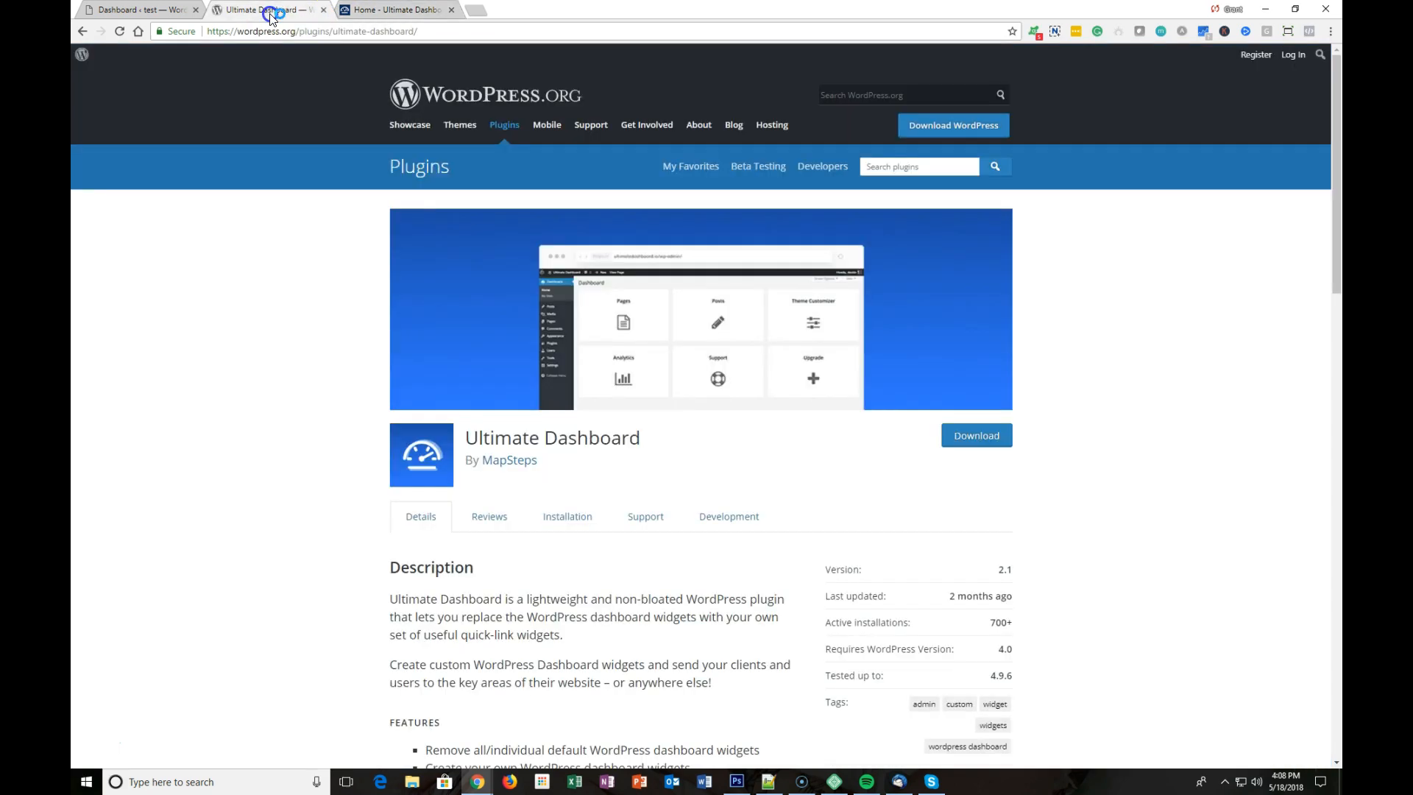
scroll(488, 405, "down", 2)
scroll(488, 405, "down", 2)
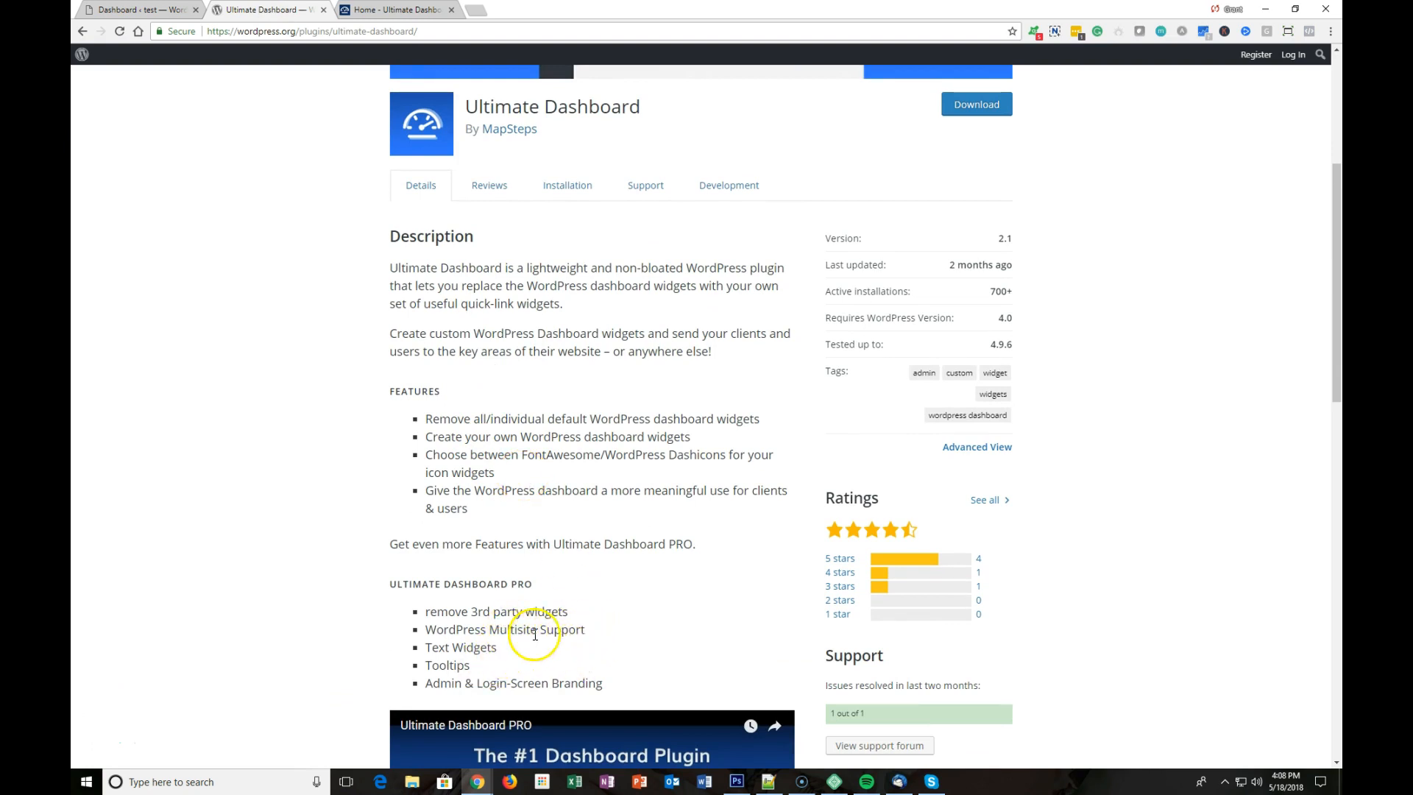
left_click_drag(568, 612, 420, 620)
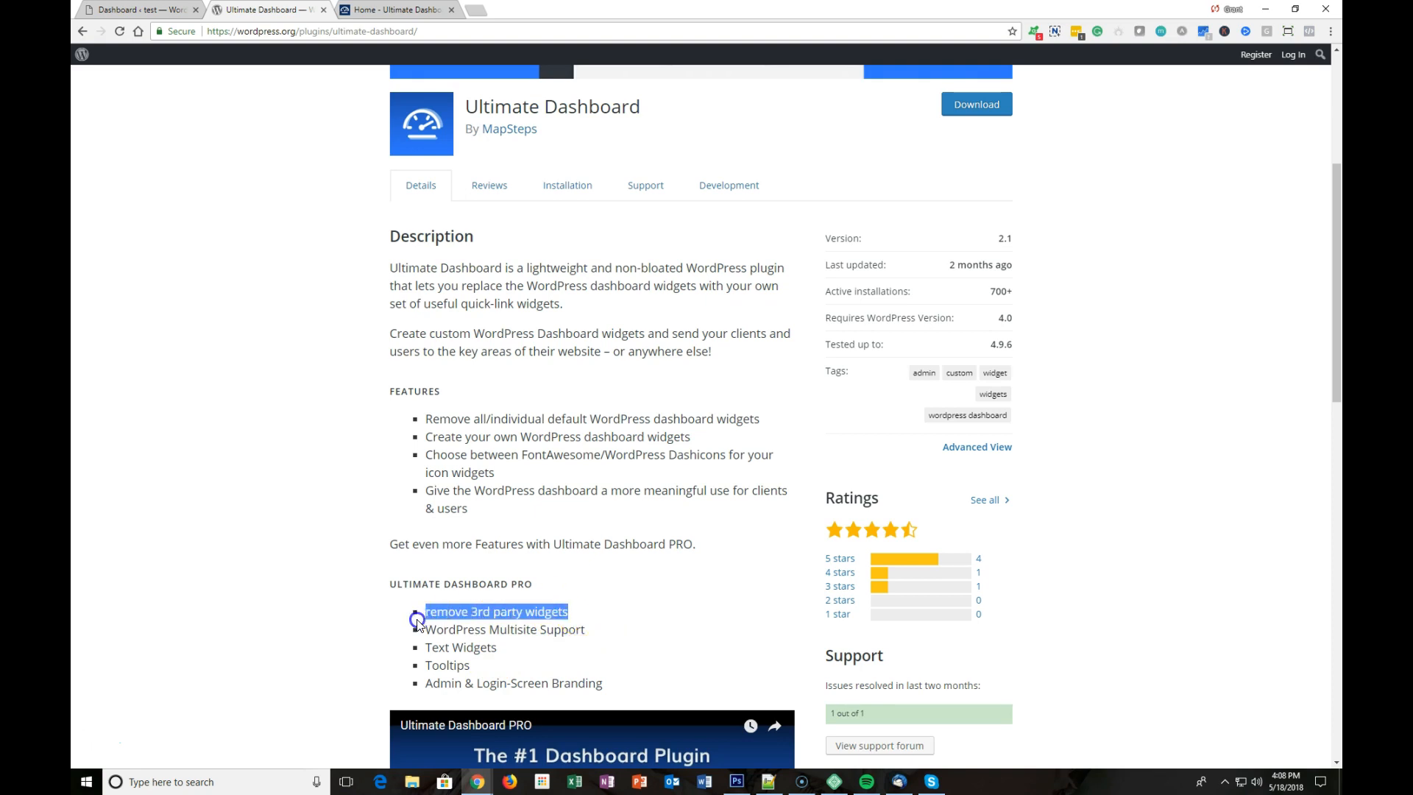
left_click(417, 621)
scroll(341, 426, "up", 2)
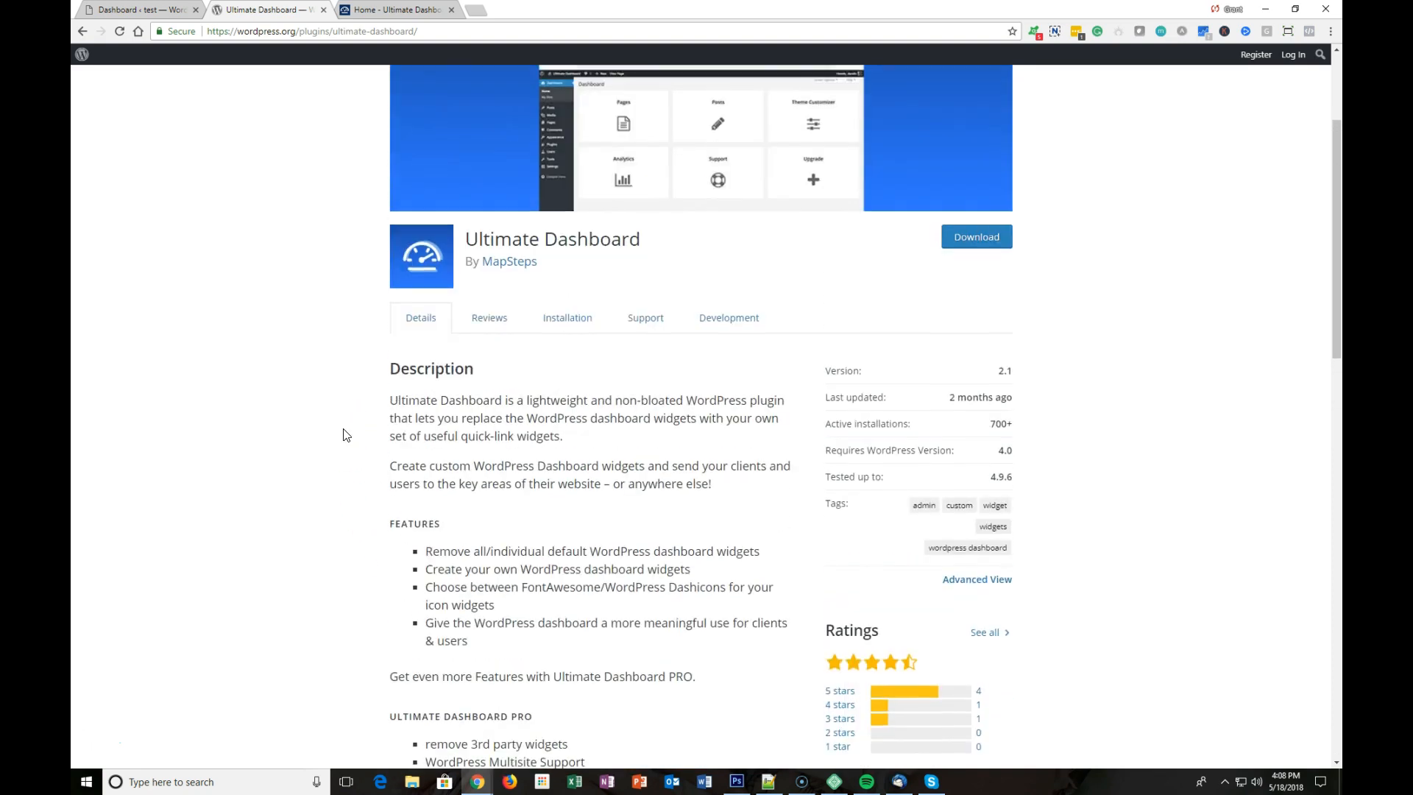
scroll(343, 435, "down", 3)
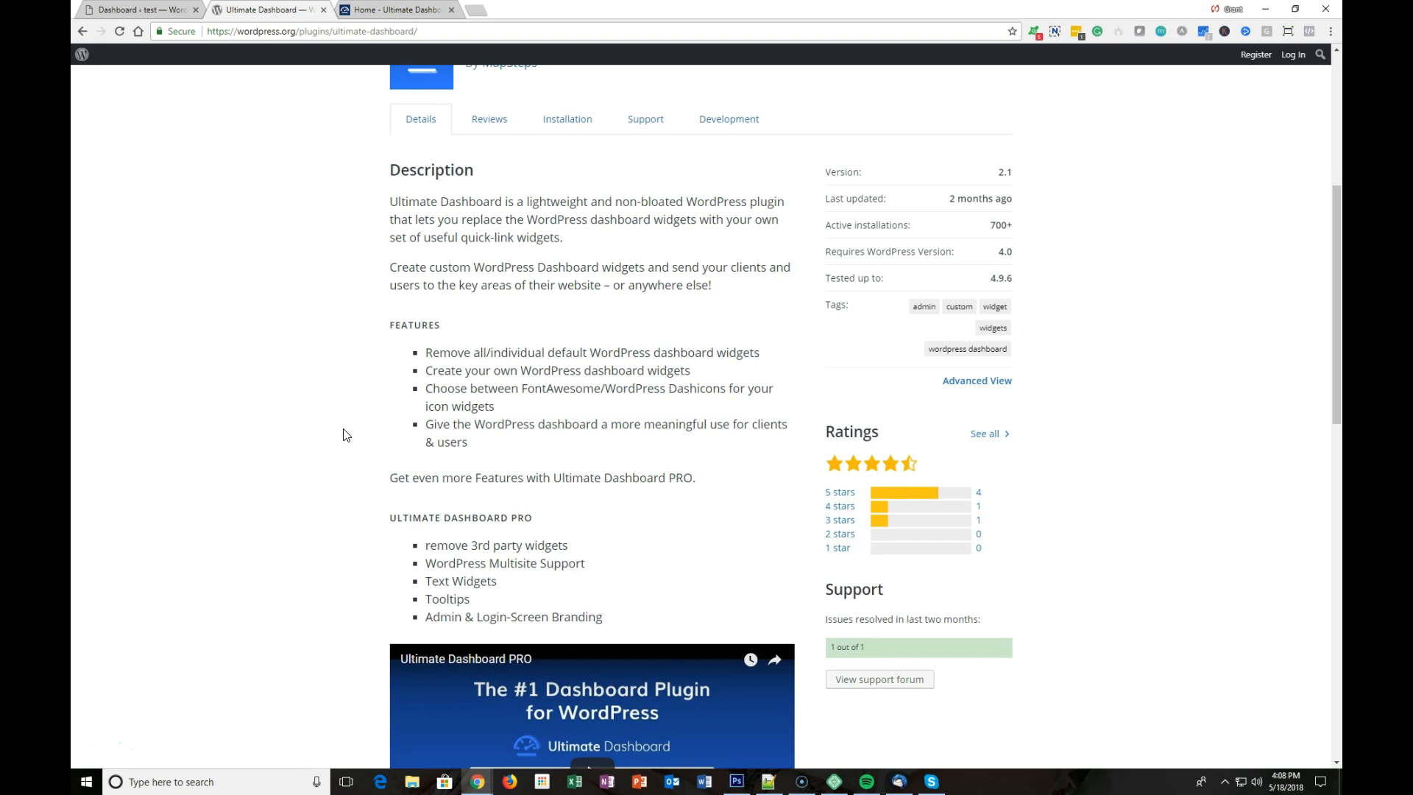
scroll(344, 435, "down", 2)
scroll(343, 435, "up", 3)
left_click(408, 397)
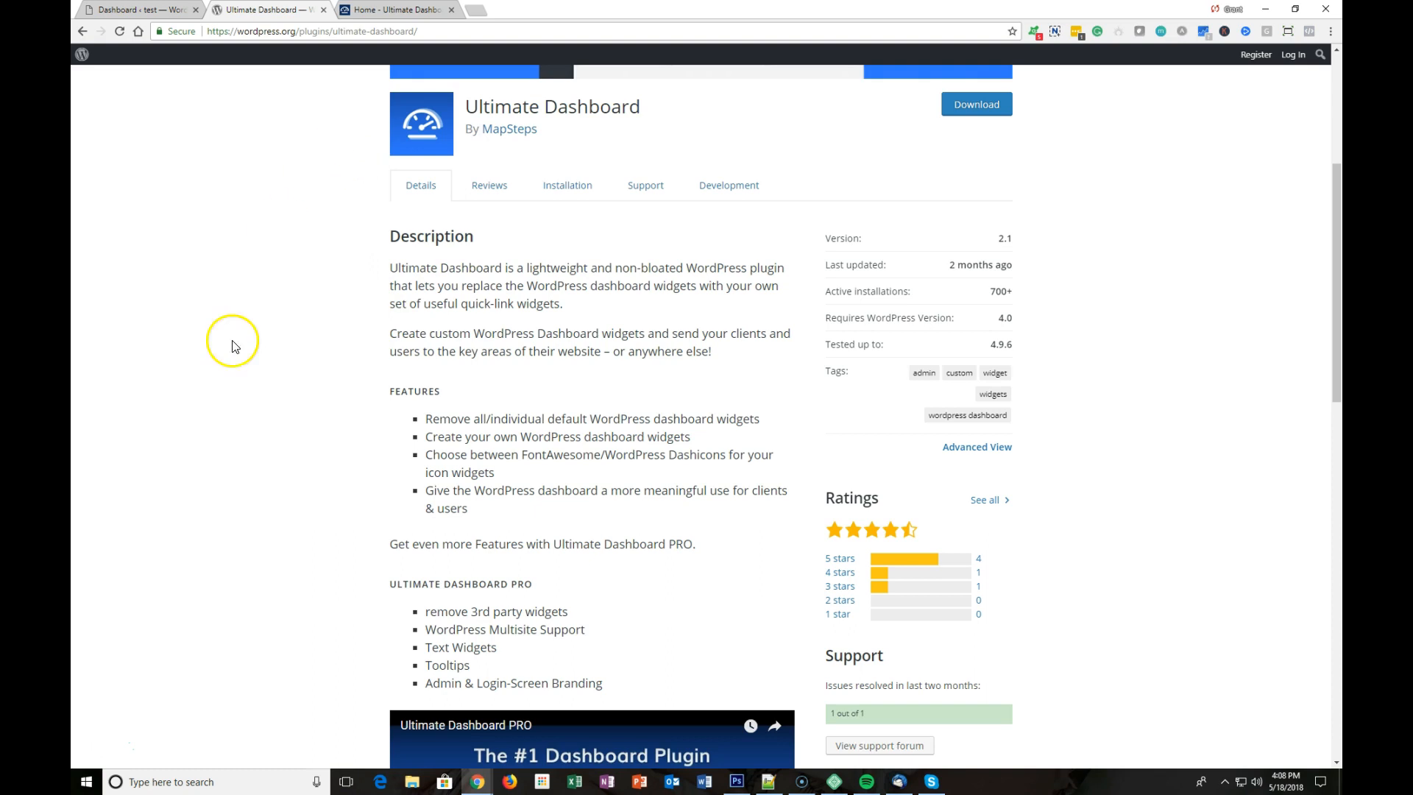
View the test site's installed plugins and open the settings page for the dashboard widgets.
left_click(143, 10)
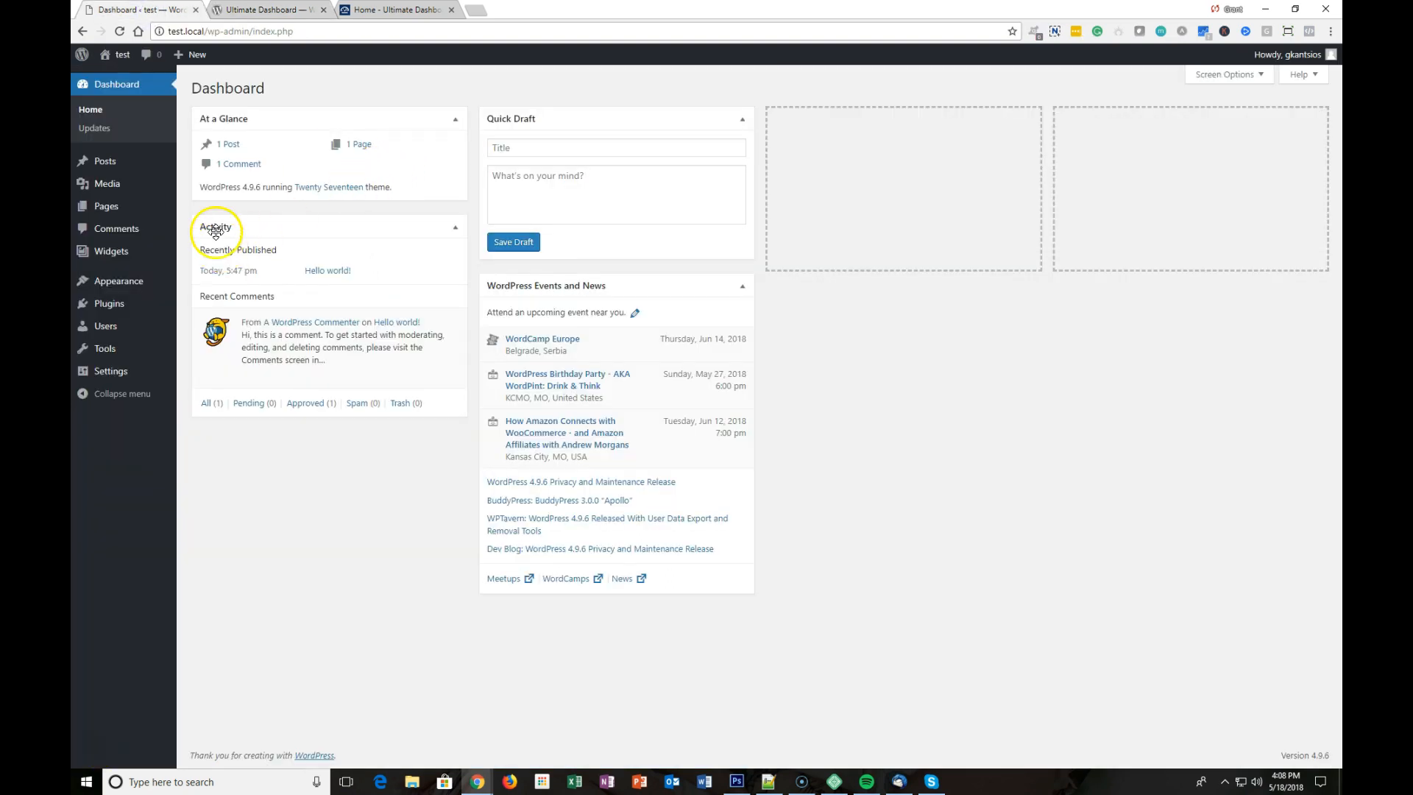
mouse_move(158, 301)
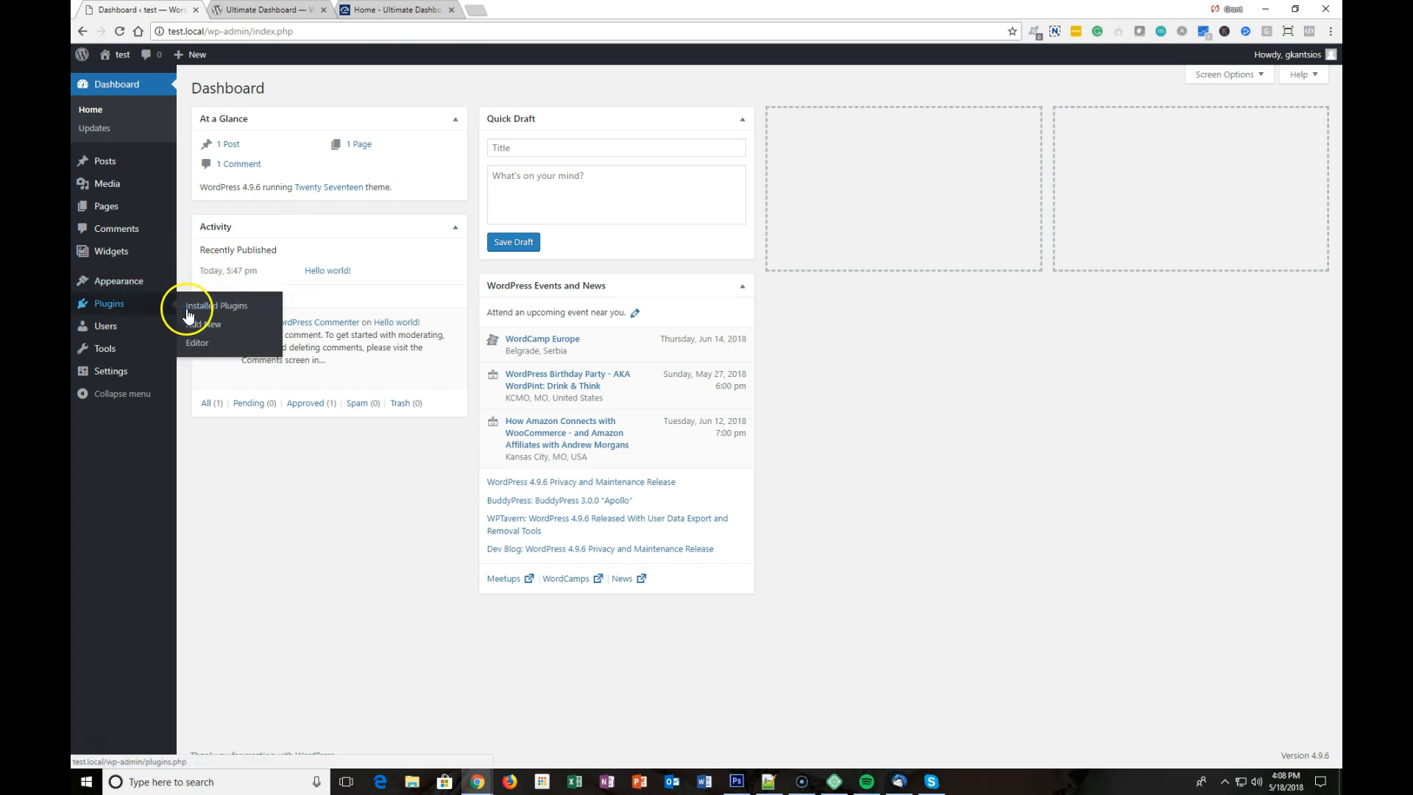
left_click(221, 307)
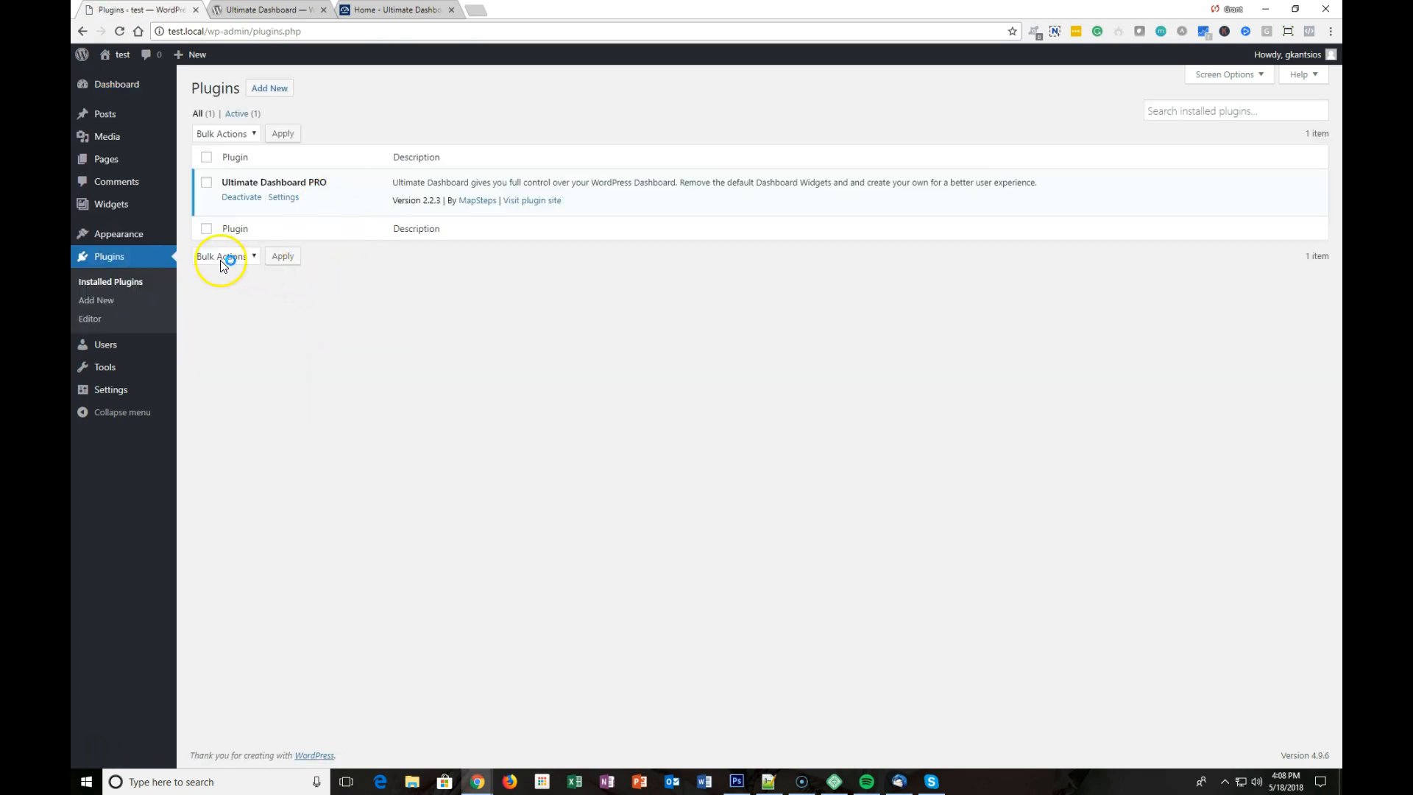
mouse_move(137, 207)
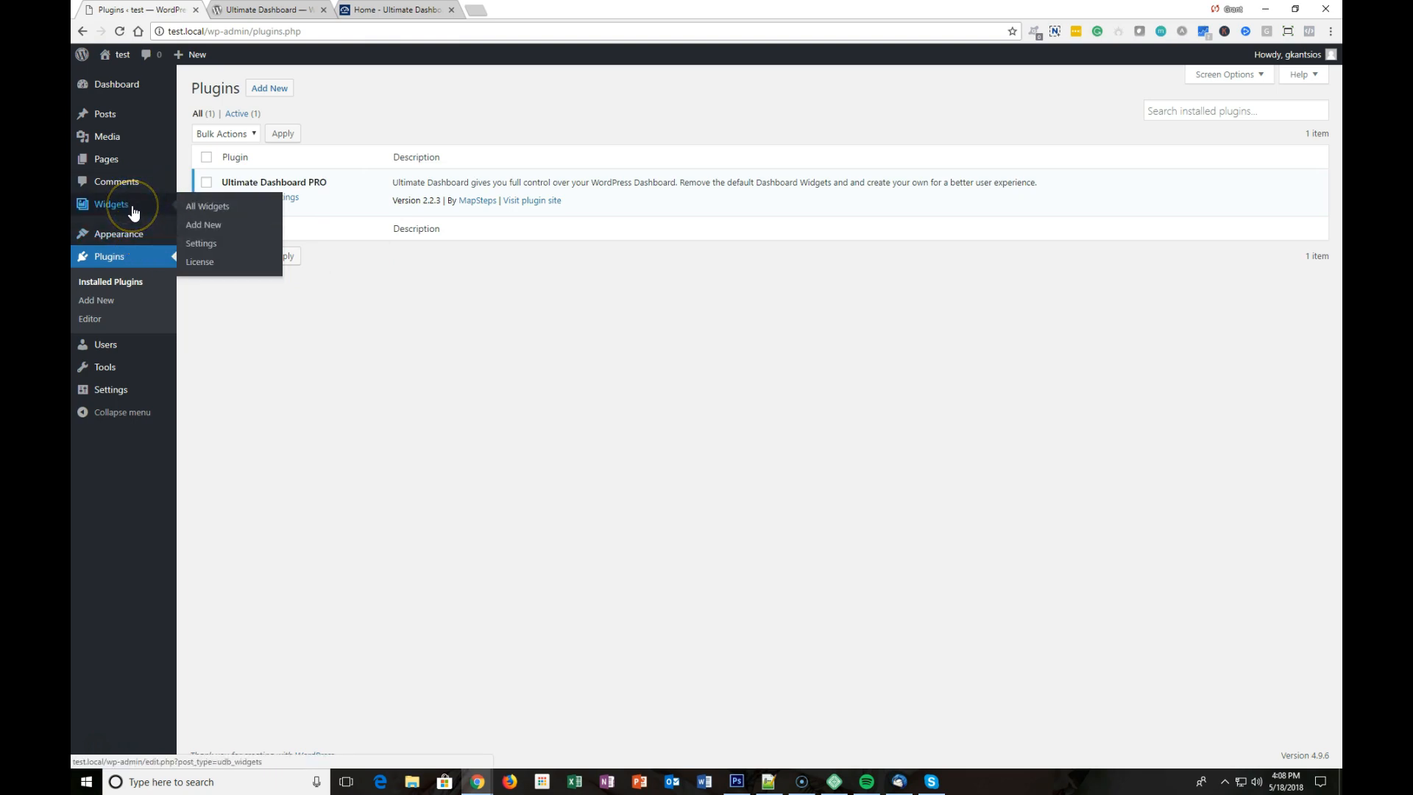
left_click(211, 247)
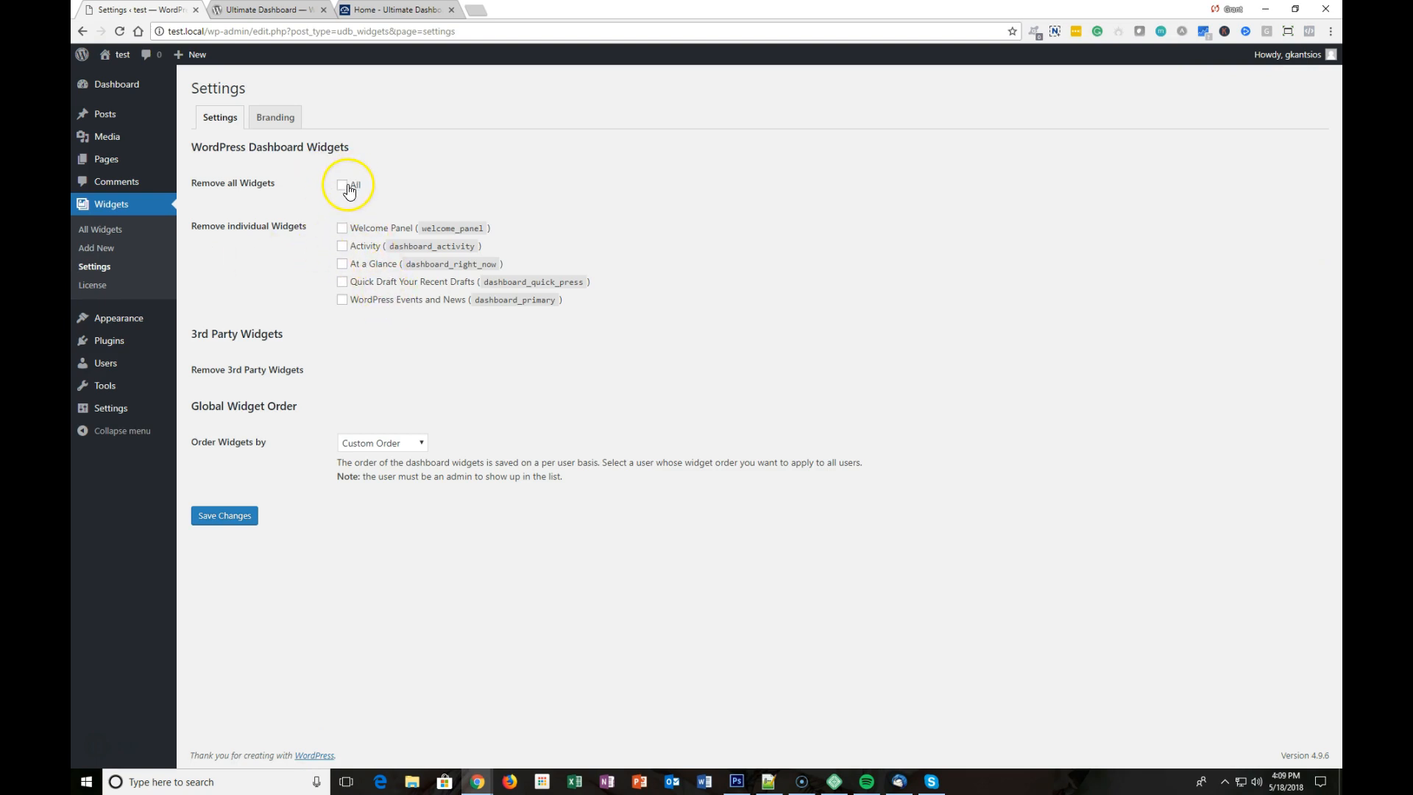
Open the dashboard home page in a separate browser tab, view it, and return to the widget settings.
mouse_move(126, 81)
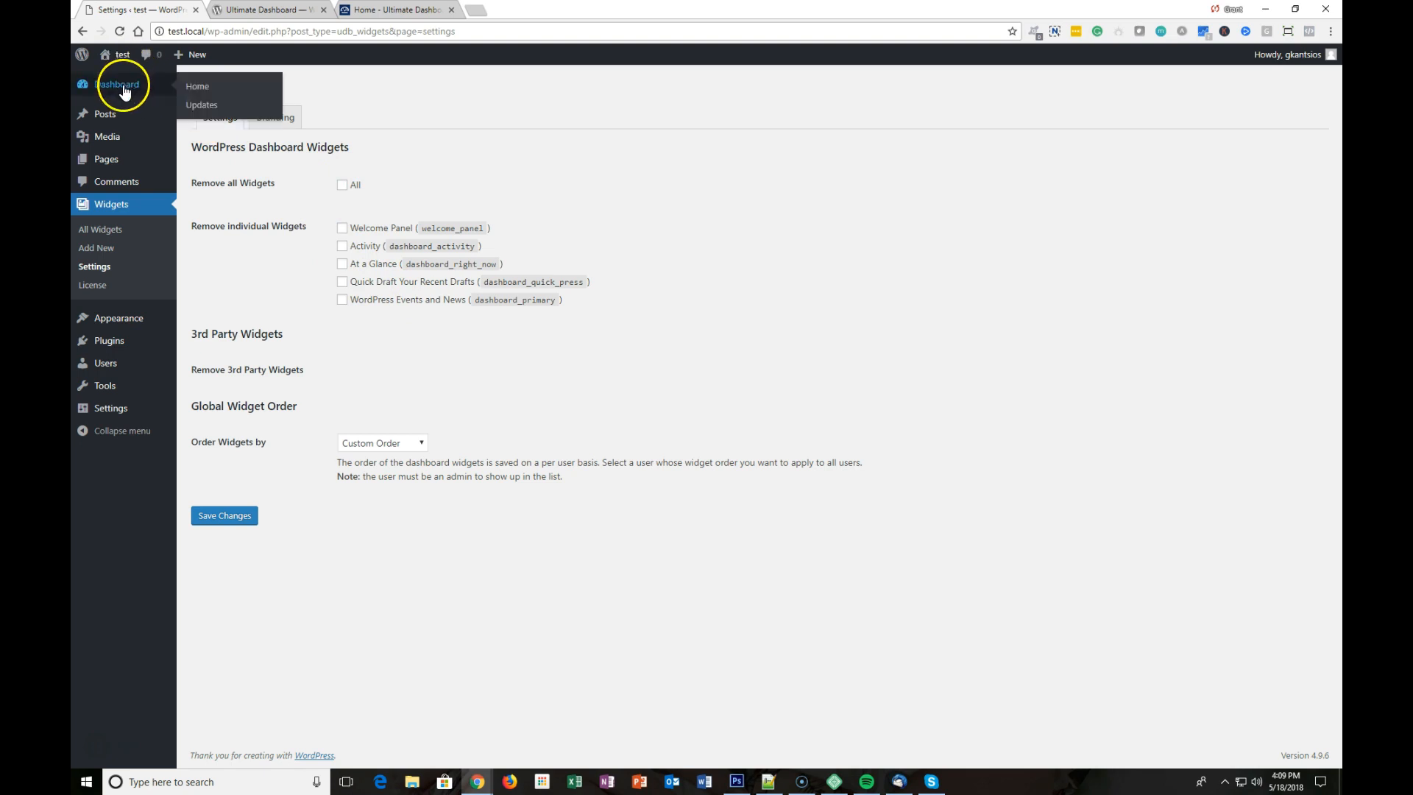
right_click(185, 86)
left_click(197, 96)
left_click(254, 10)
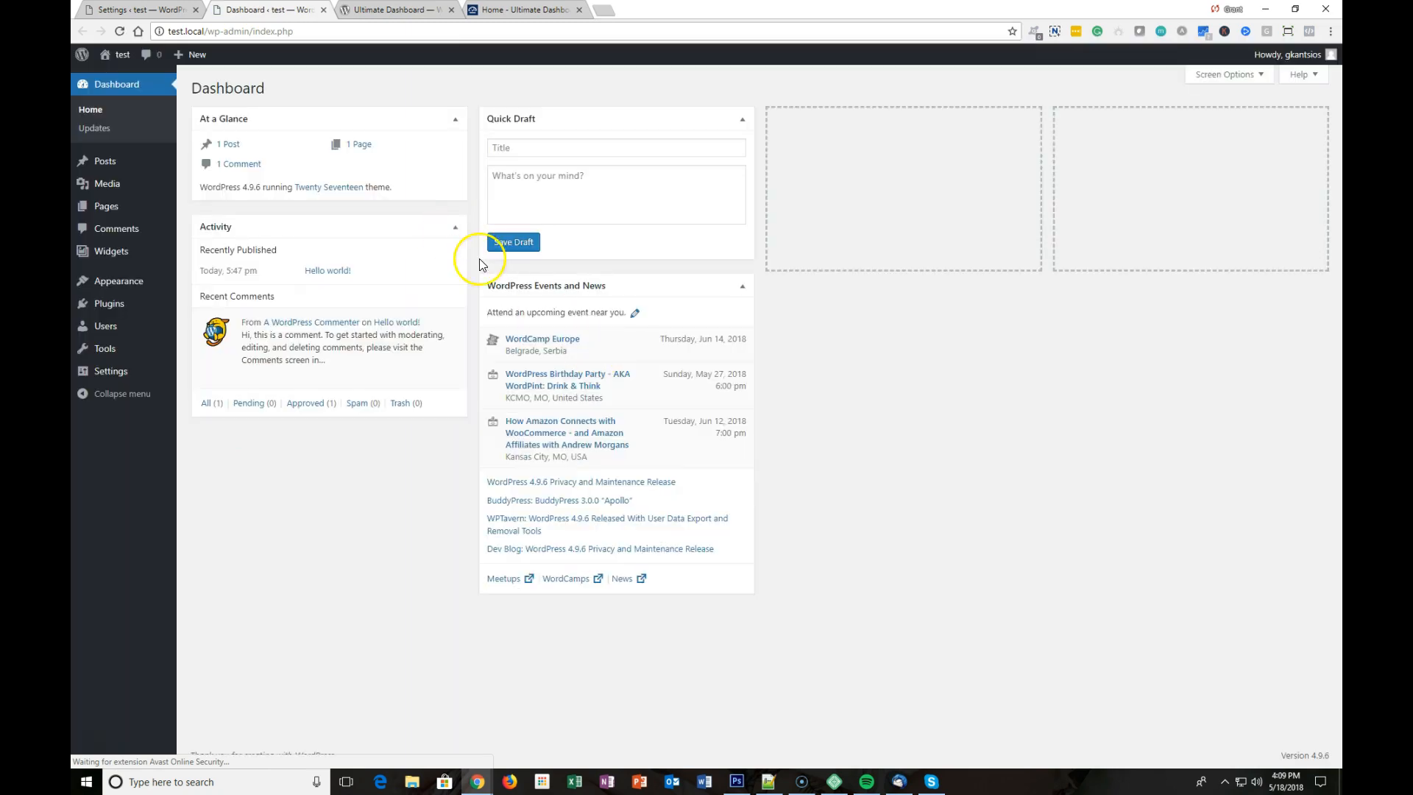
left_click(171, 9)
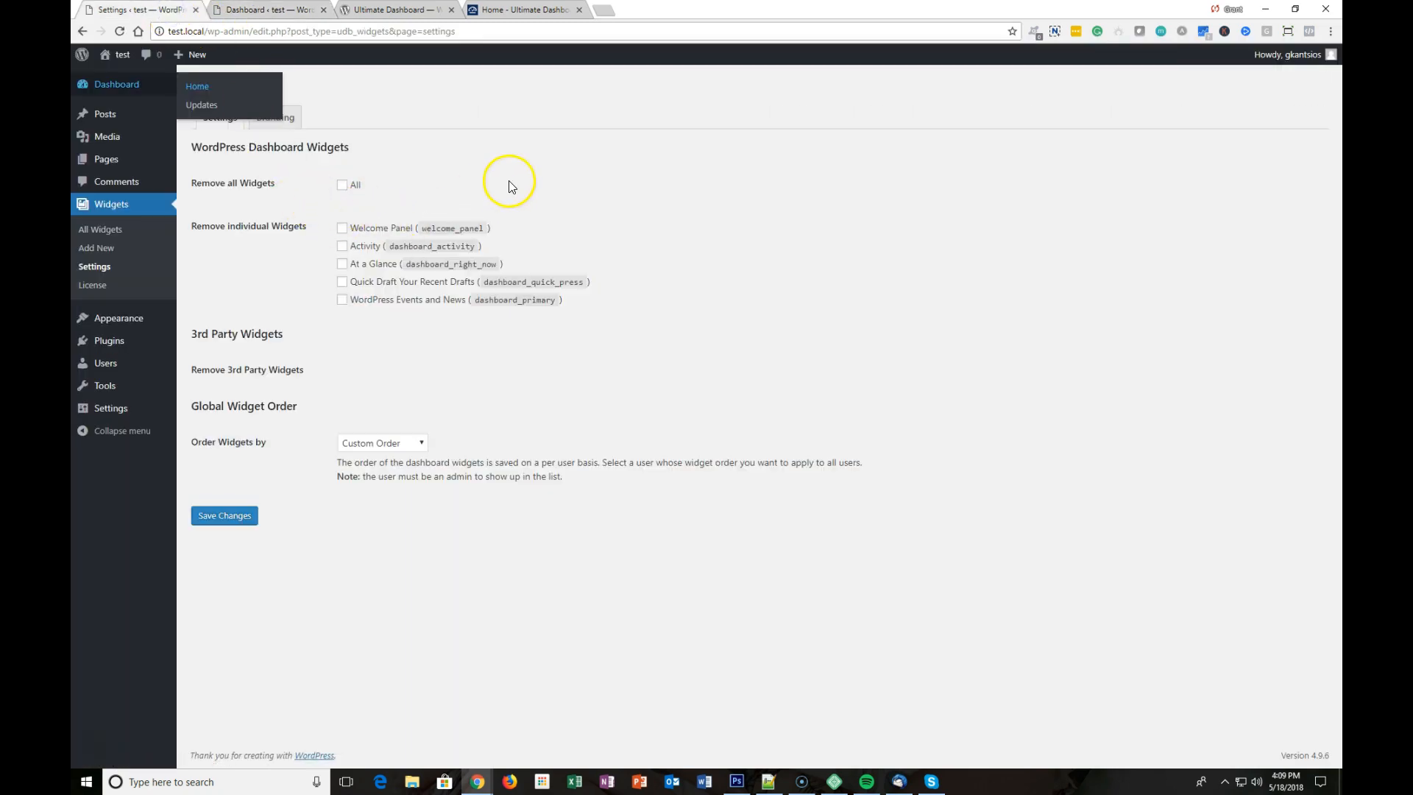
Enable removal of all WordPress dashboard widgets, leave the widget order on Custom Order, and save the changes.
left_click(343, 186)
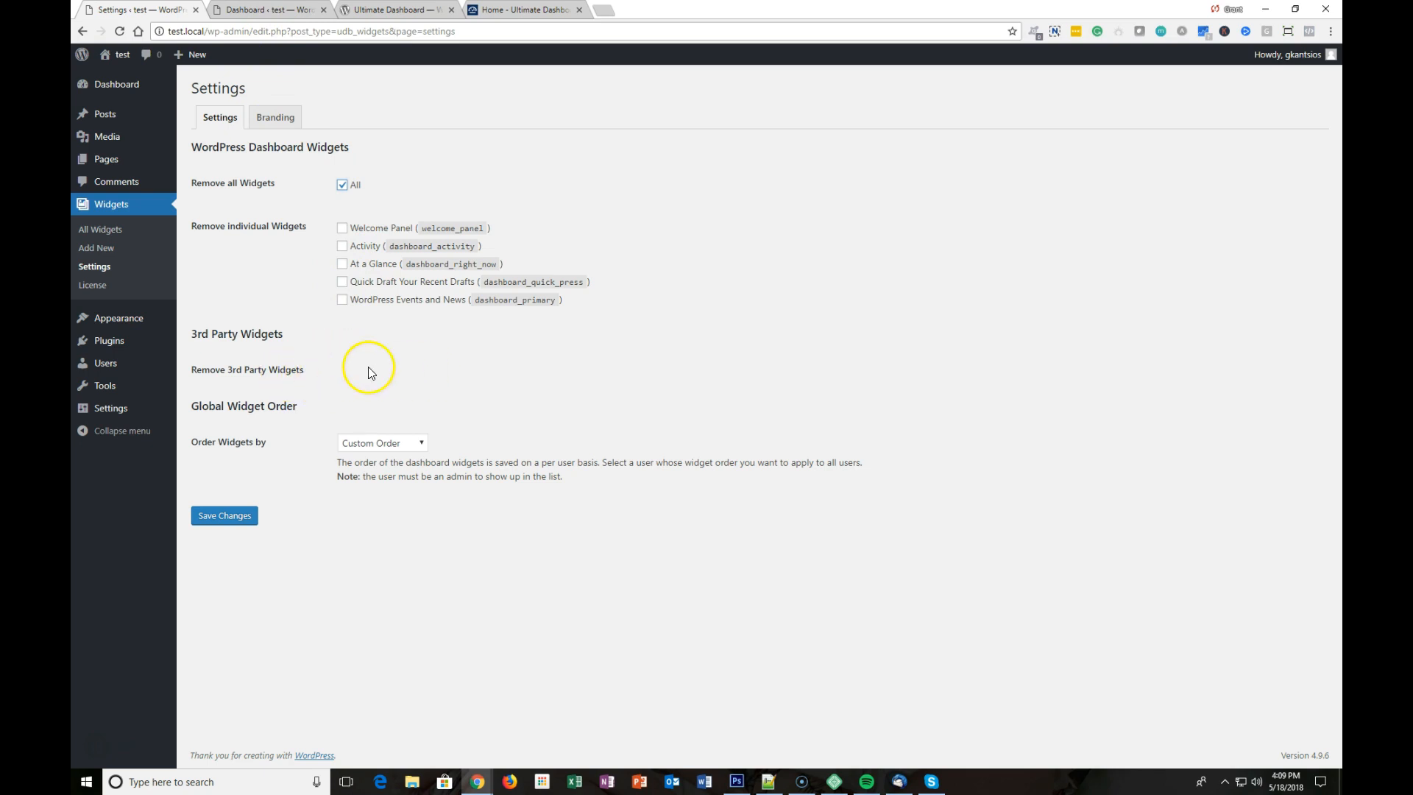
left_click(342, 282)
left_click(342, 263)
left_click(366, 443)
left_click(365, 442)
left_click_drag(268, 442, 208, 442)
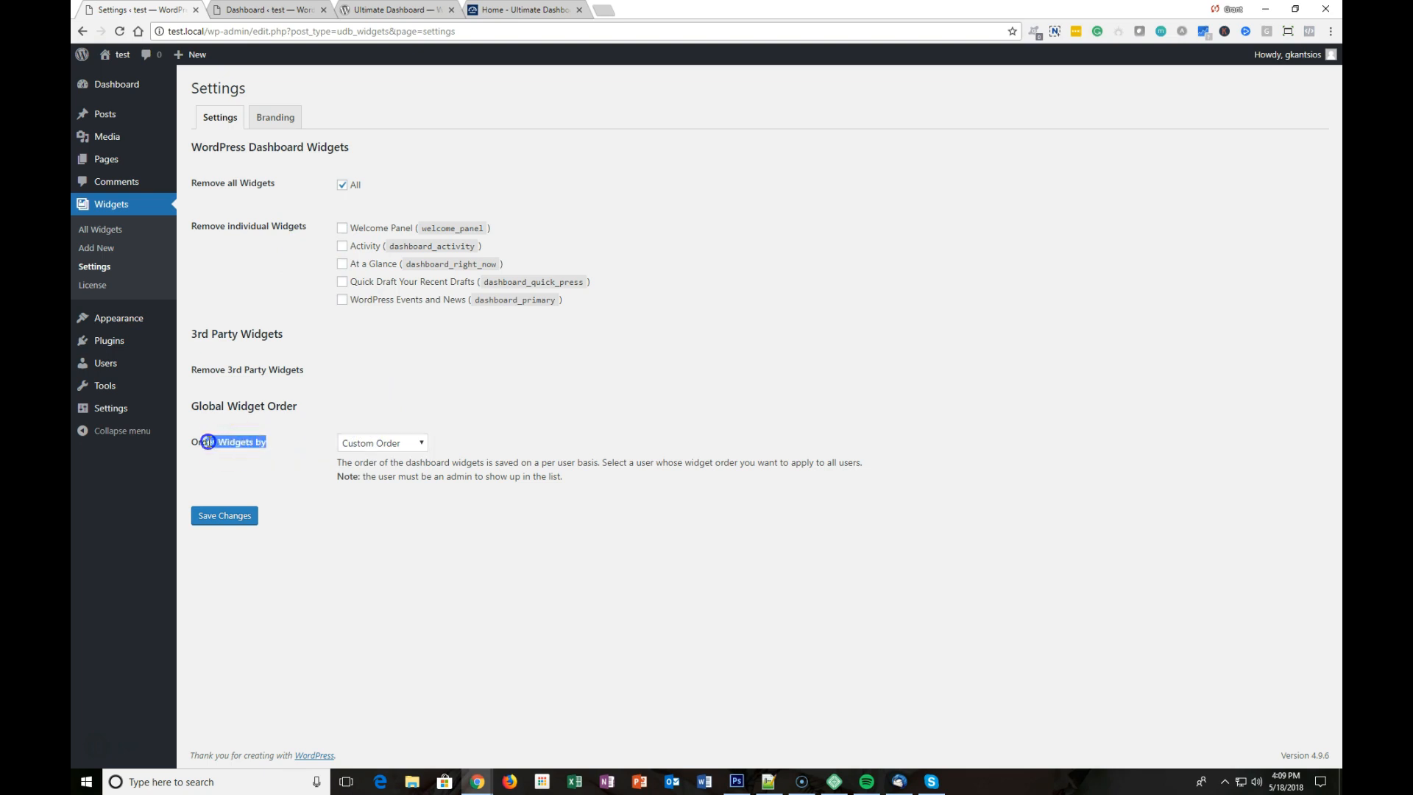
left_click(228, 428)
left_click(364, 440)
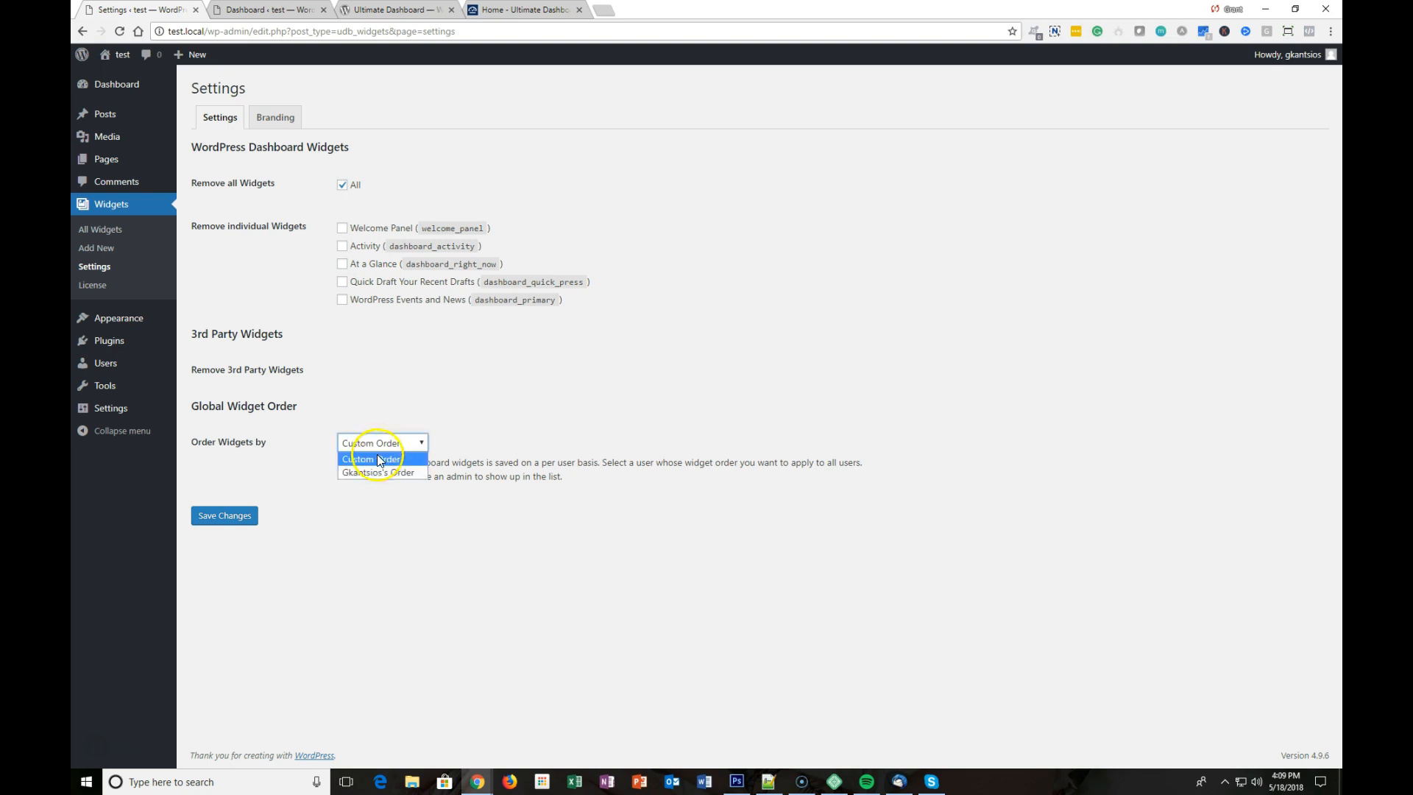
left_click(515, 420)
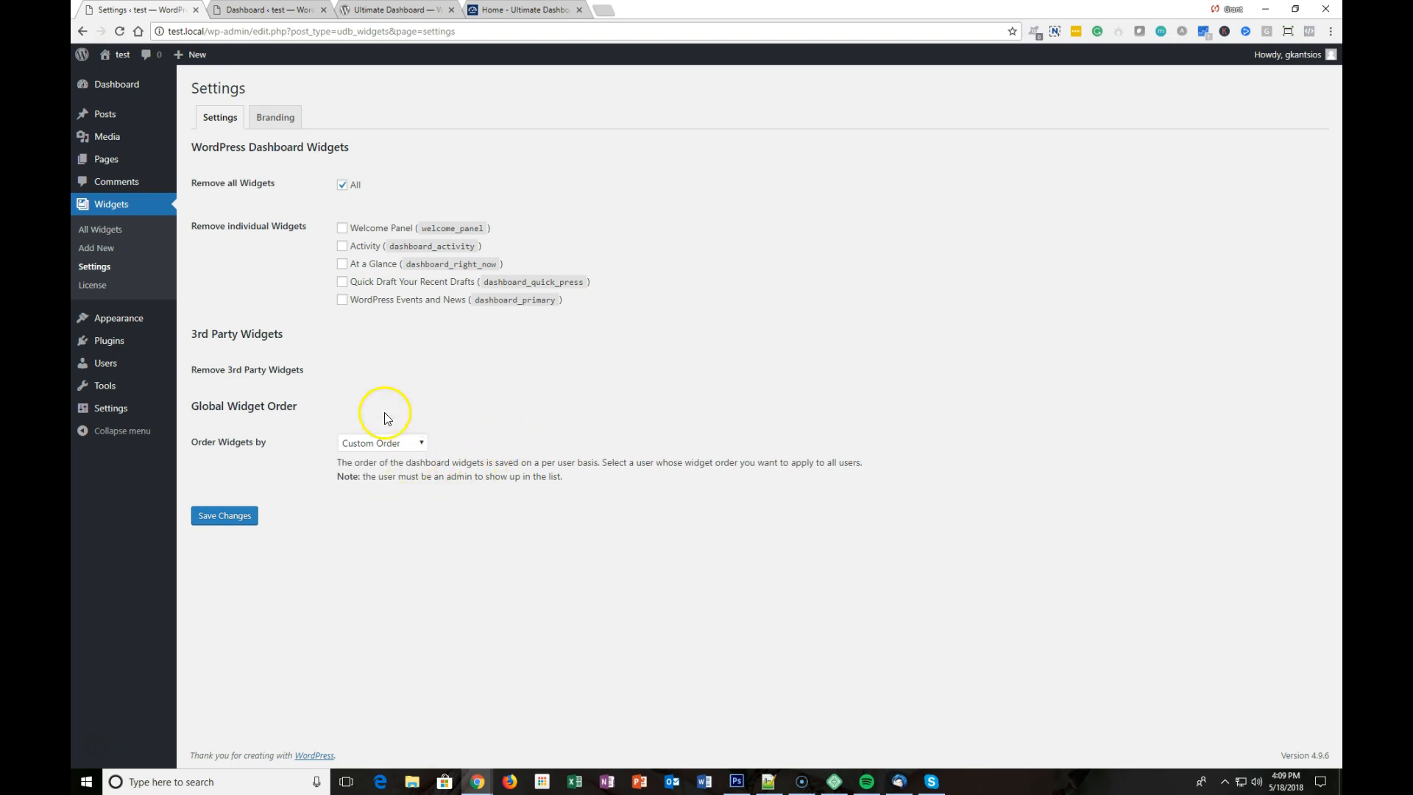
left_click(221, 515)
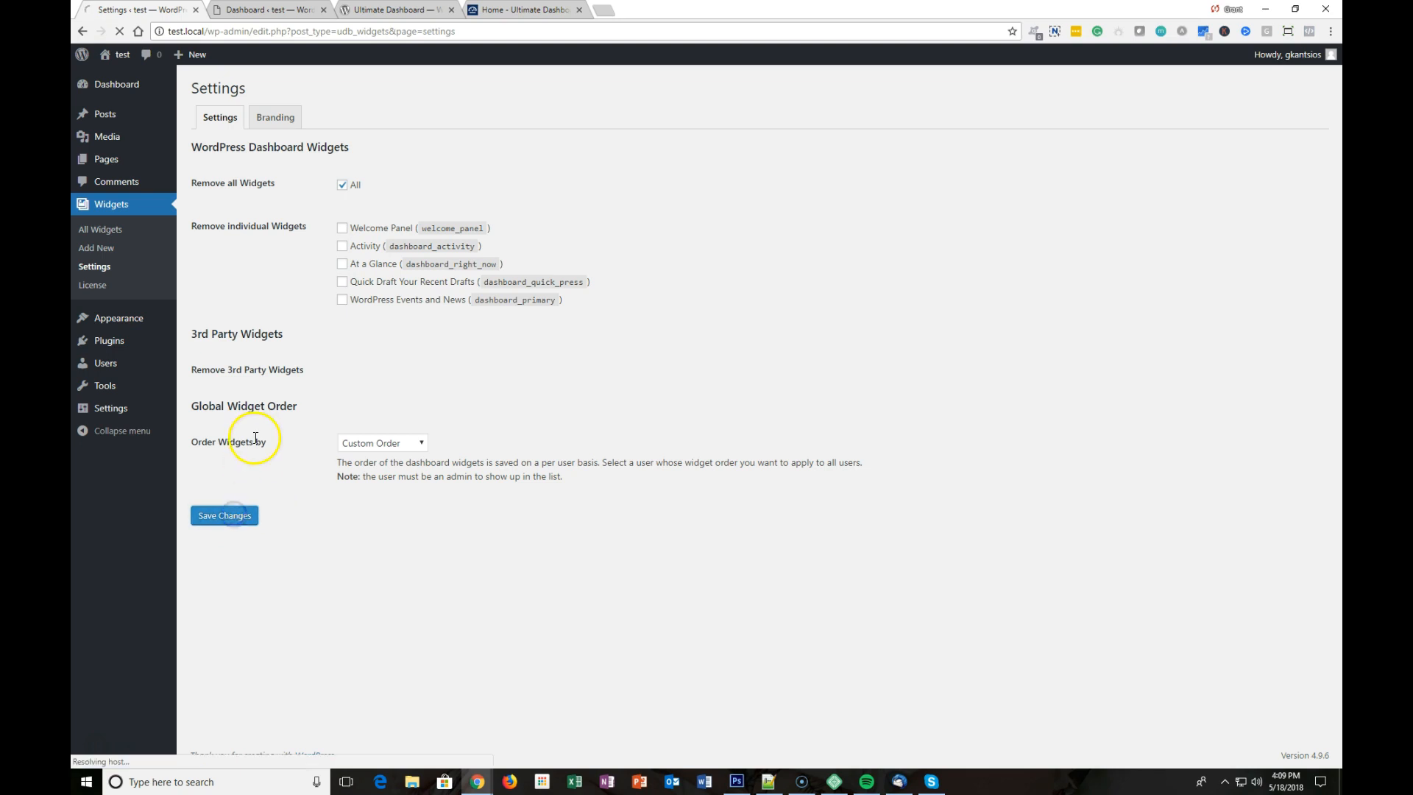
Refresh the dashboard home page to check the removal of the default widgets, and return to the widget settings.
left_click(262, 13)
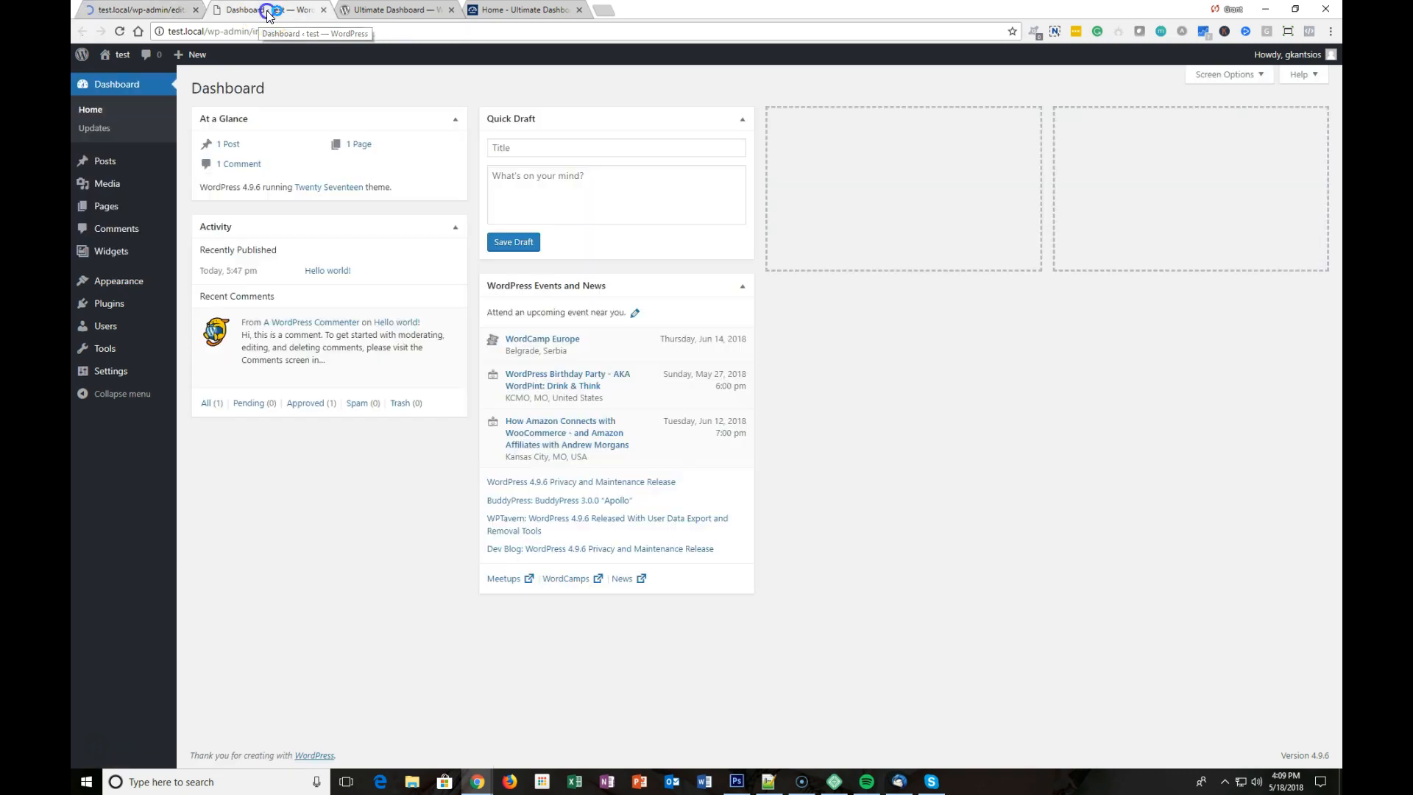
left_click(326, 145)
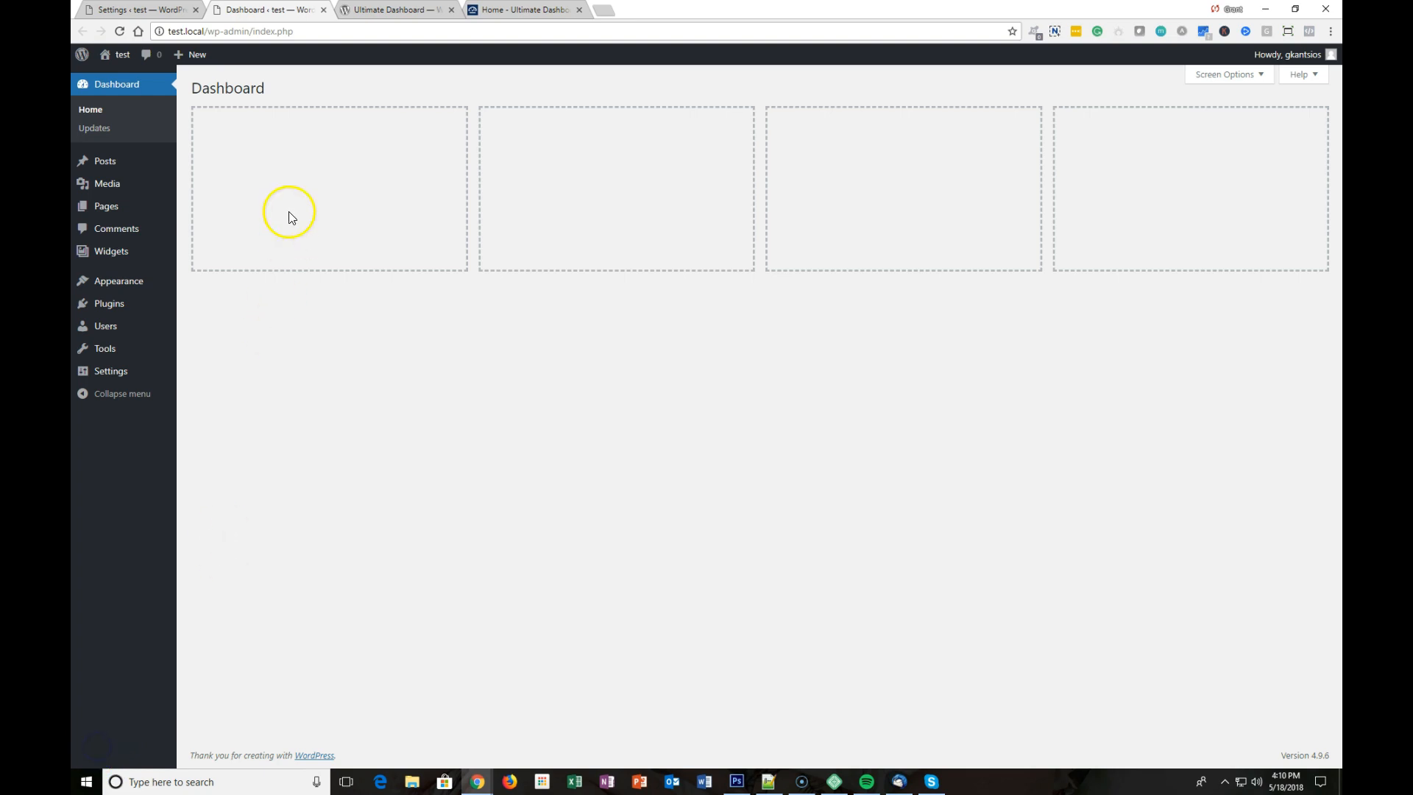
left_click(152, 10)
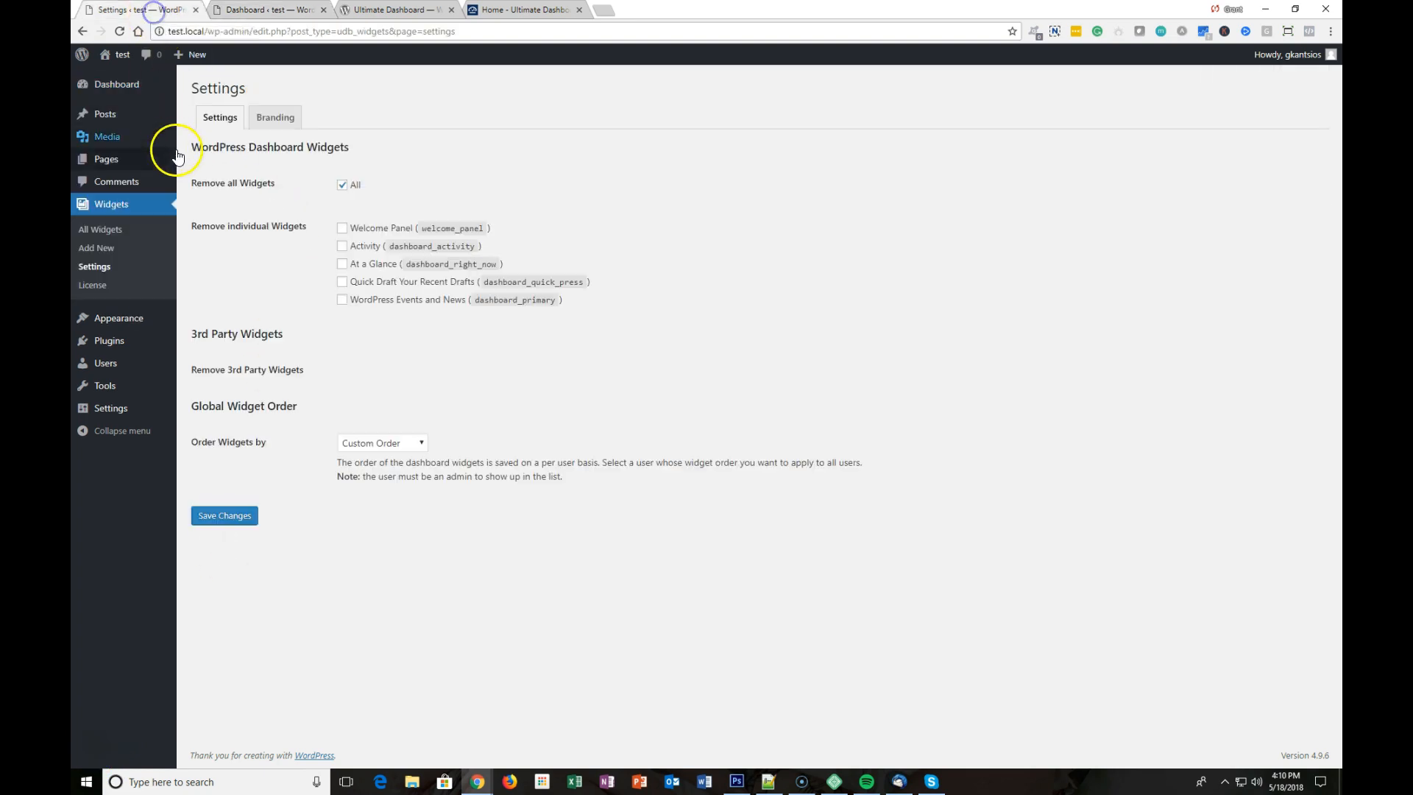
Add a new dashboard widget from the list of all widgets and title it "Pages".
left_click(116, 234)
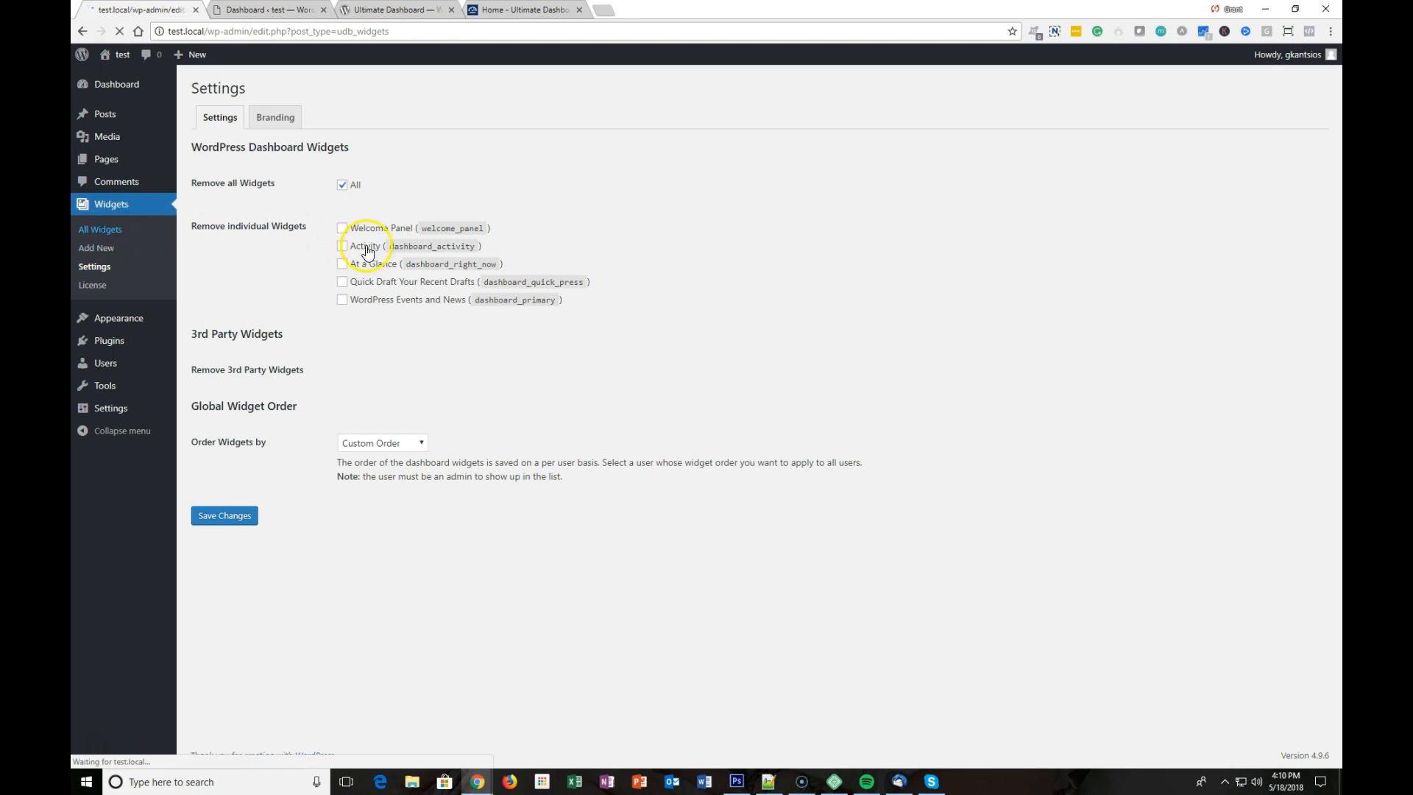
left_click(364, 88)
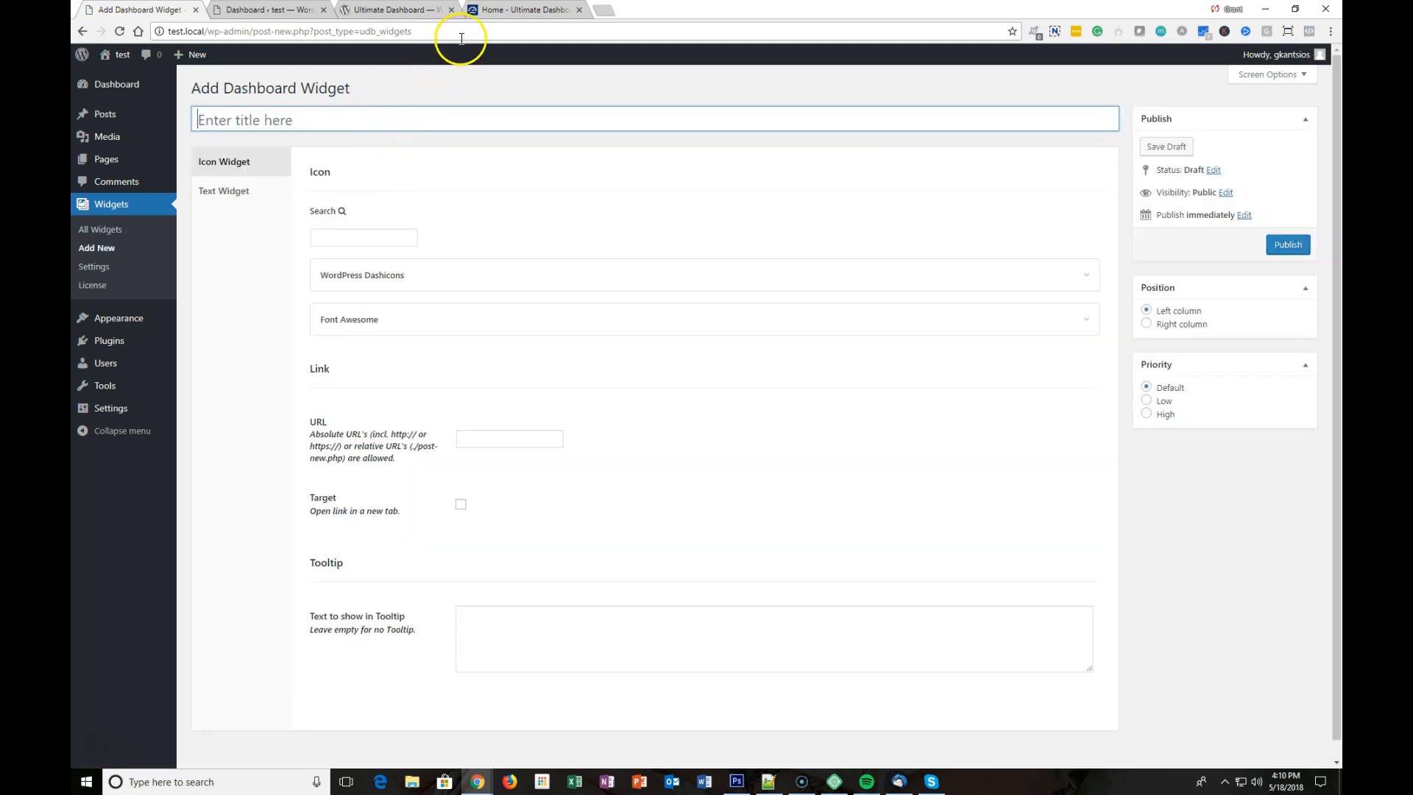
type("Pages")
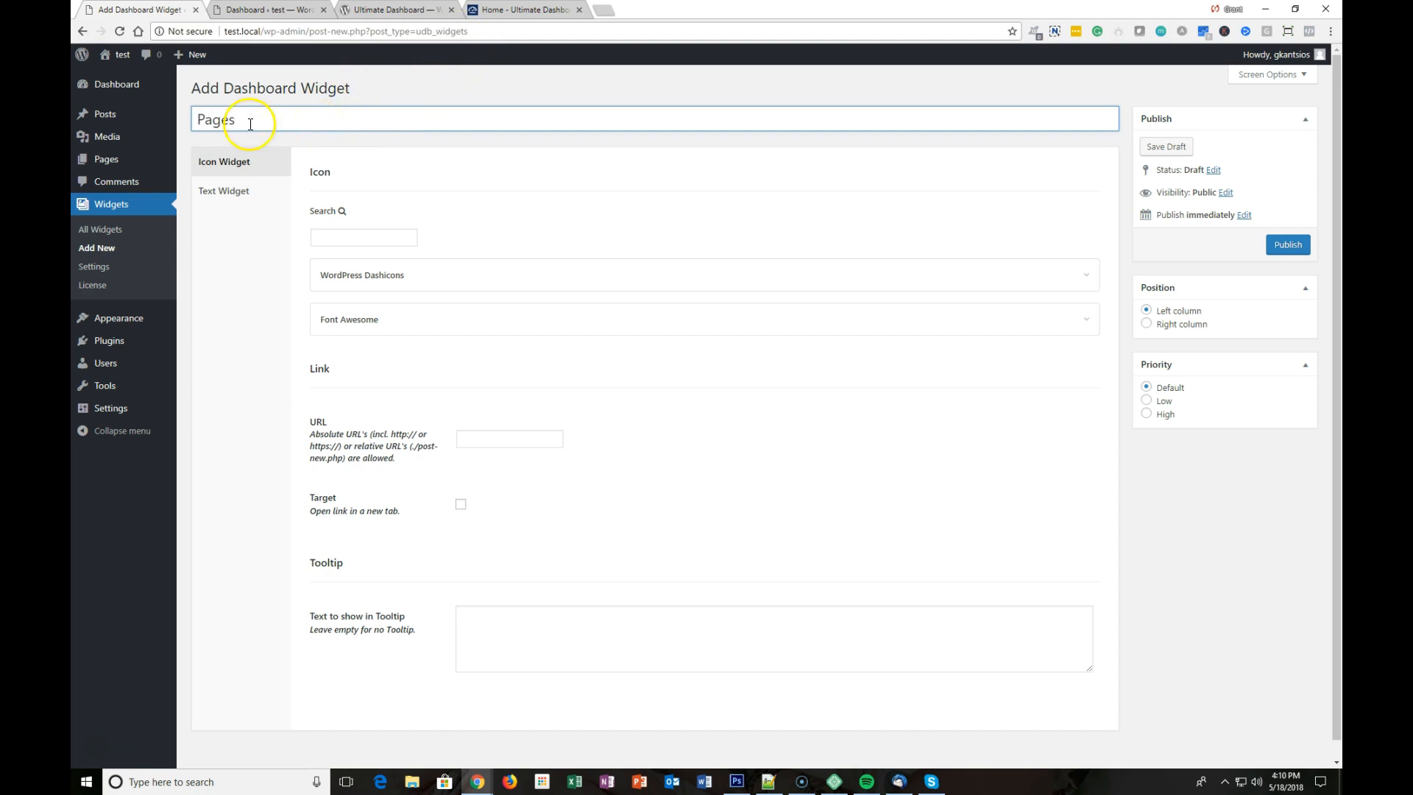
left_click(1183, 491)
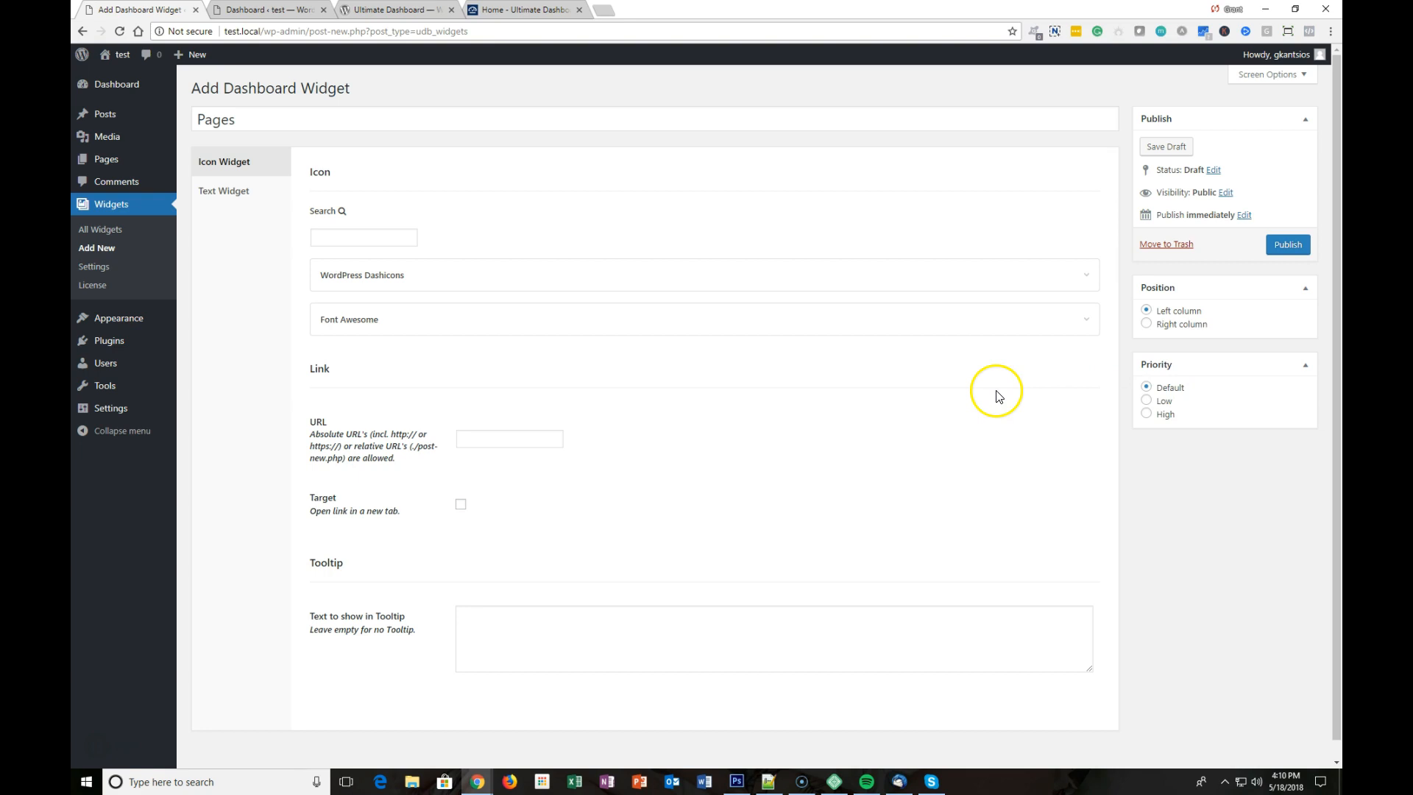
Check the column layout on the dashboard home page and set the Pages widget's priority to High.
left_click(298, 11)
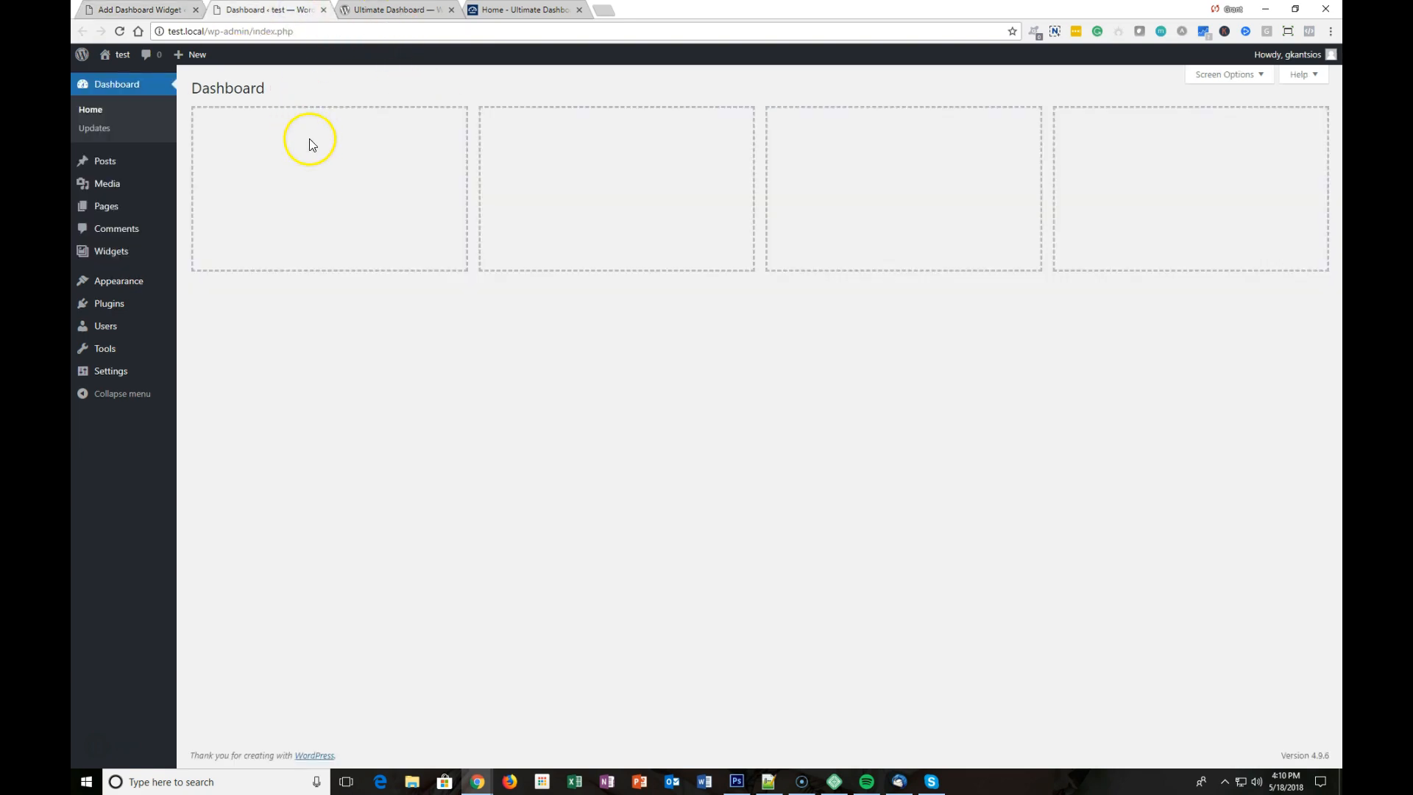
left_click(131, 11)
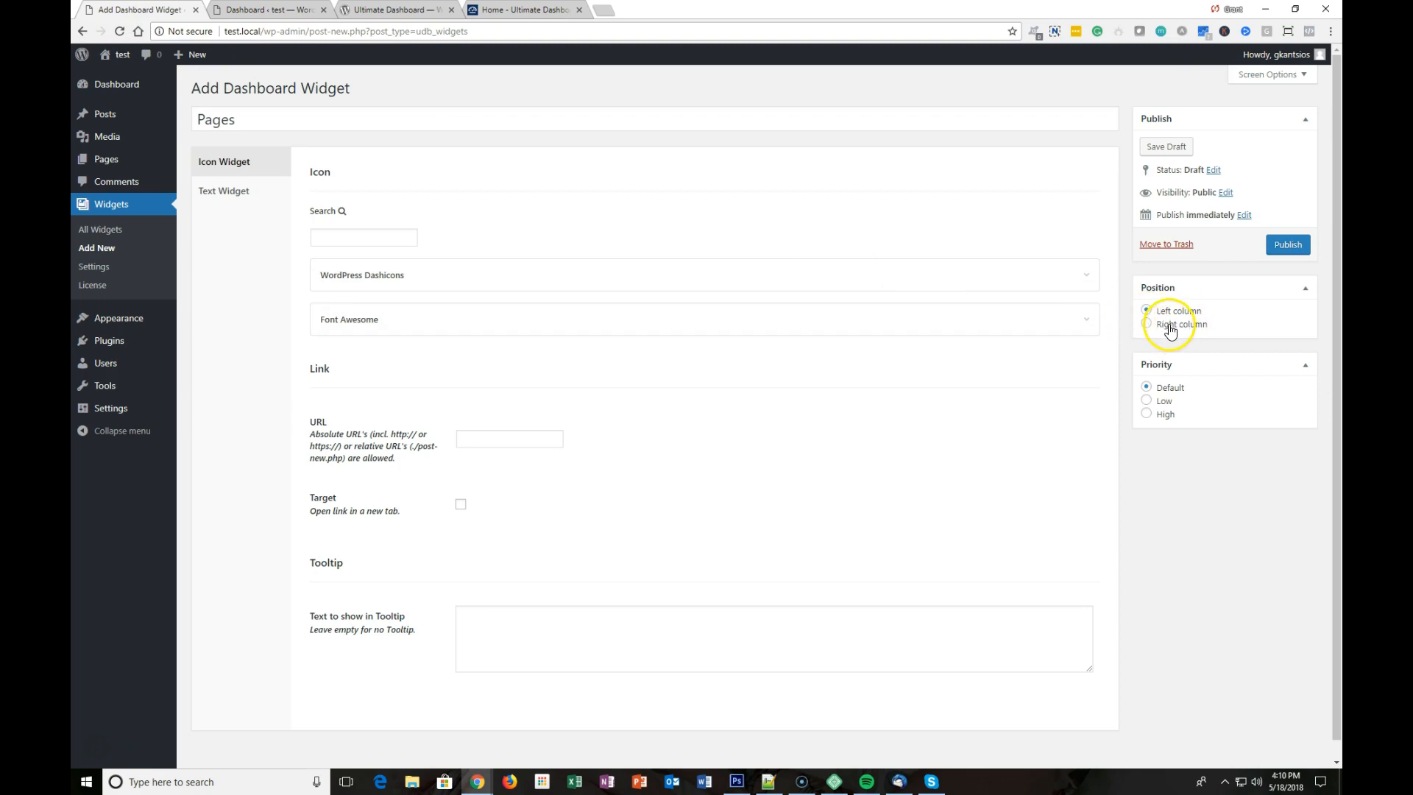
left_click(1167, 413)
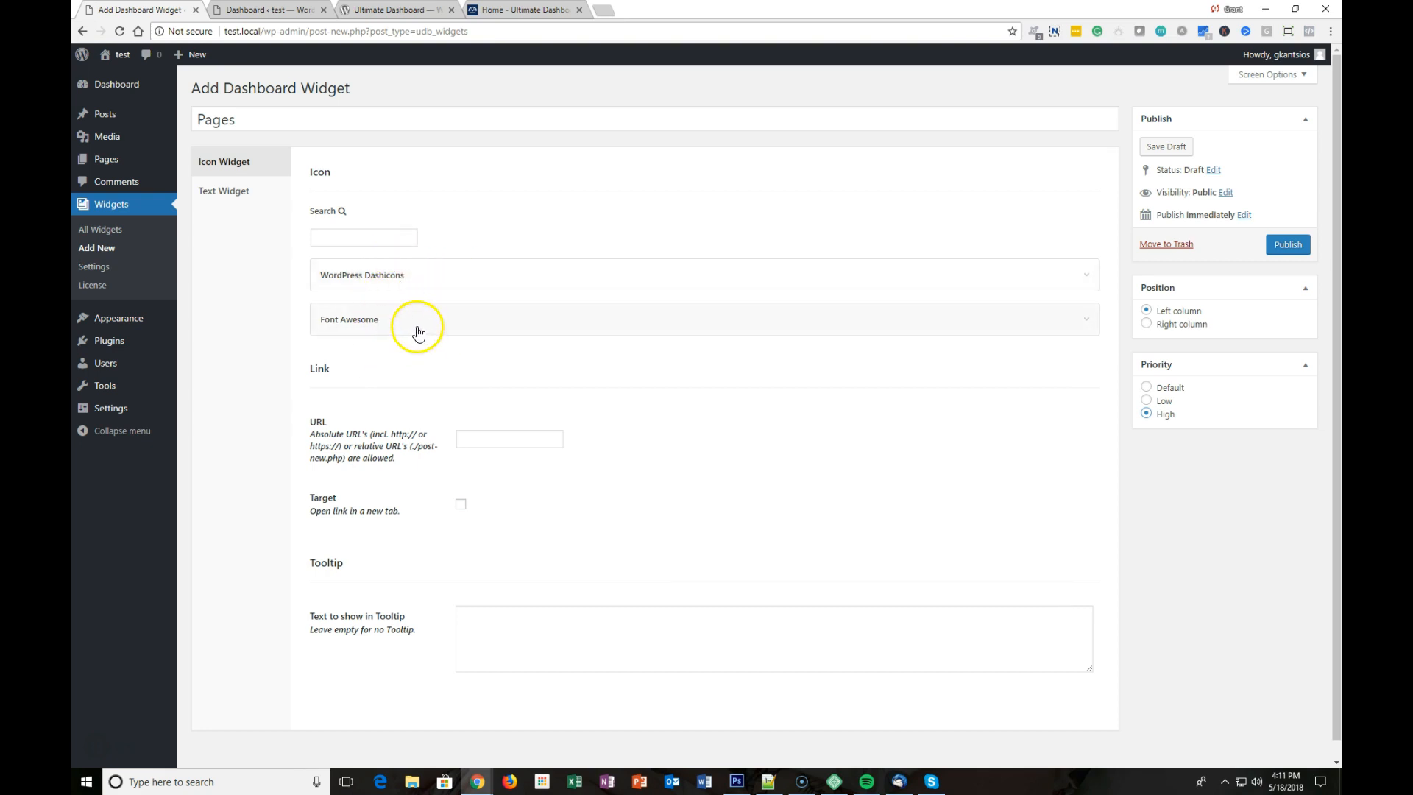
Search the icons for "page" and choose the Admin Menu pages Dashicon for the widget.
left_click(363, 236)
type("page")
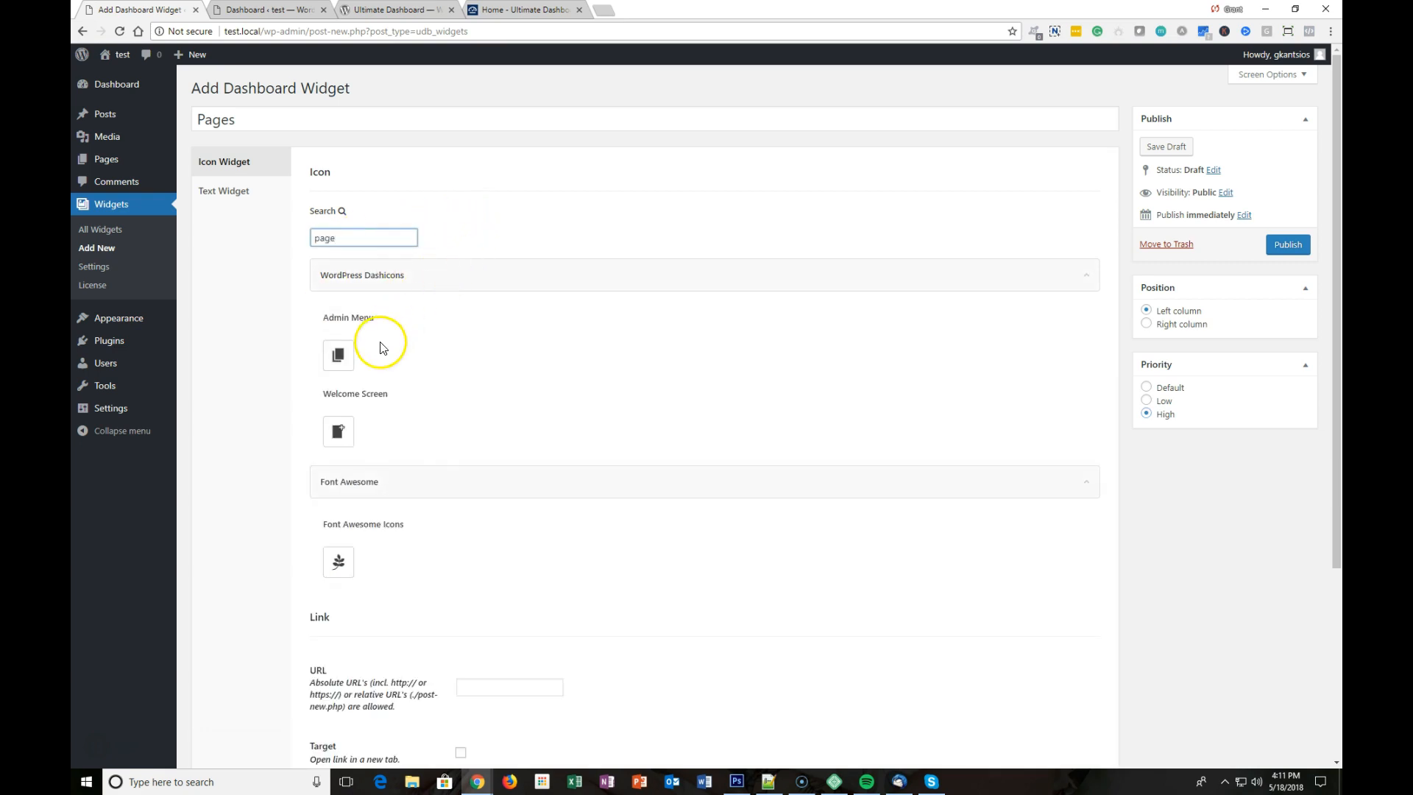
left_click(351, 580)
left_click(352, 362)
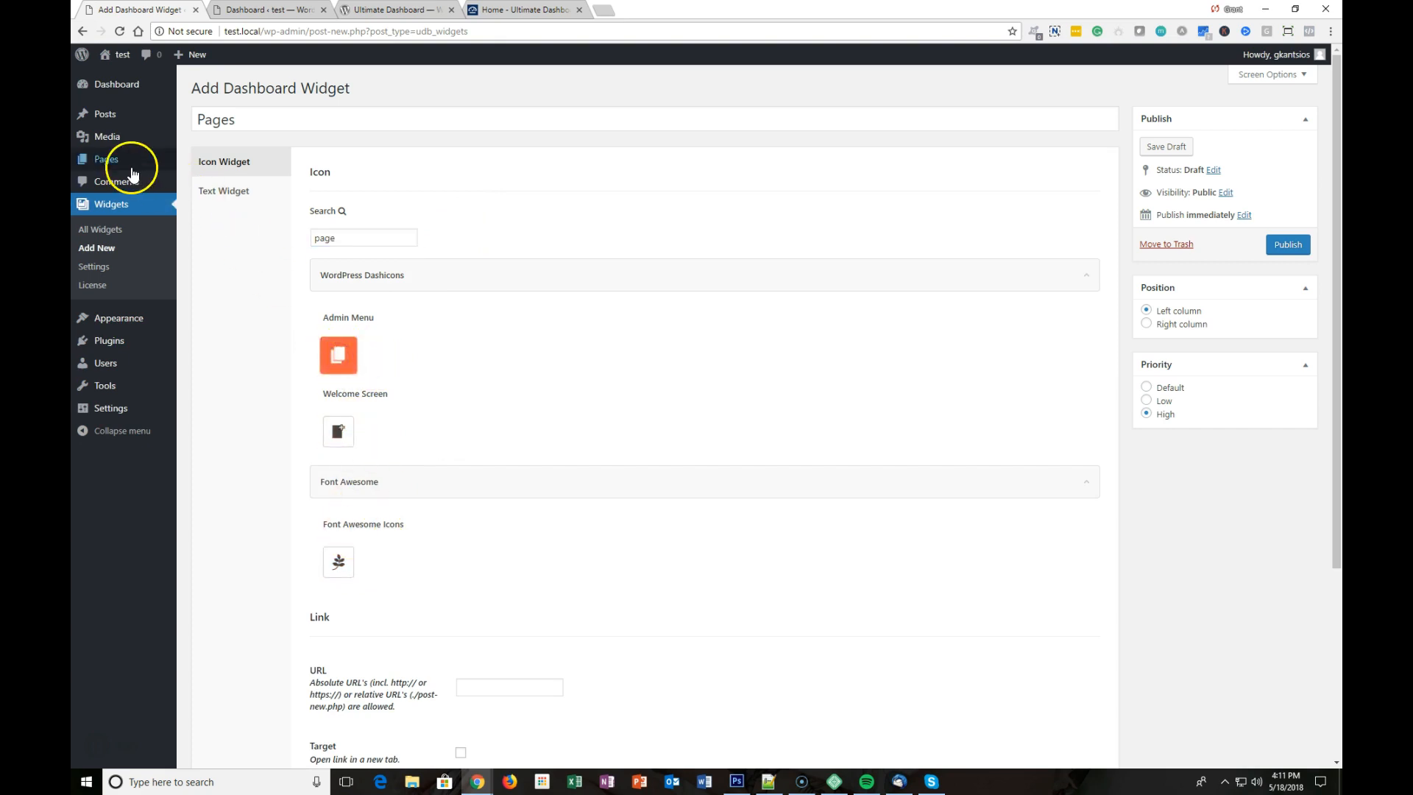
mouse_move(84, 165)
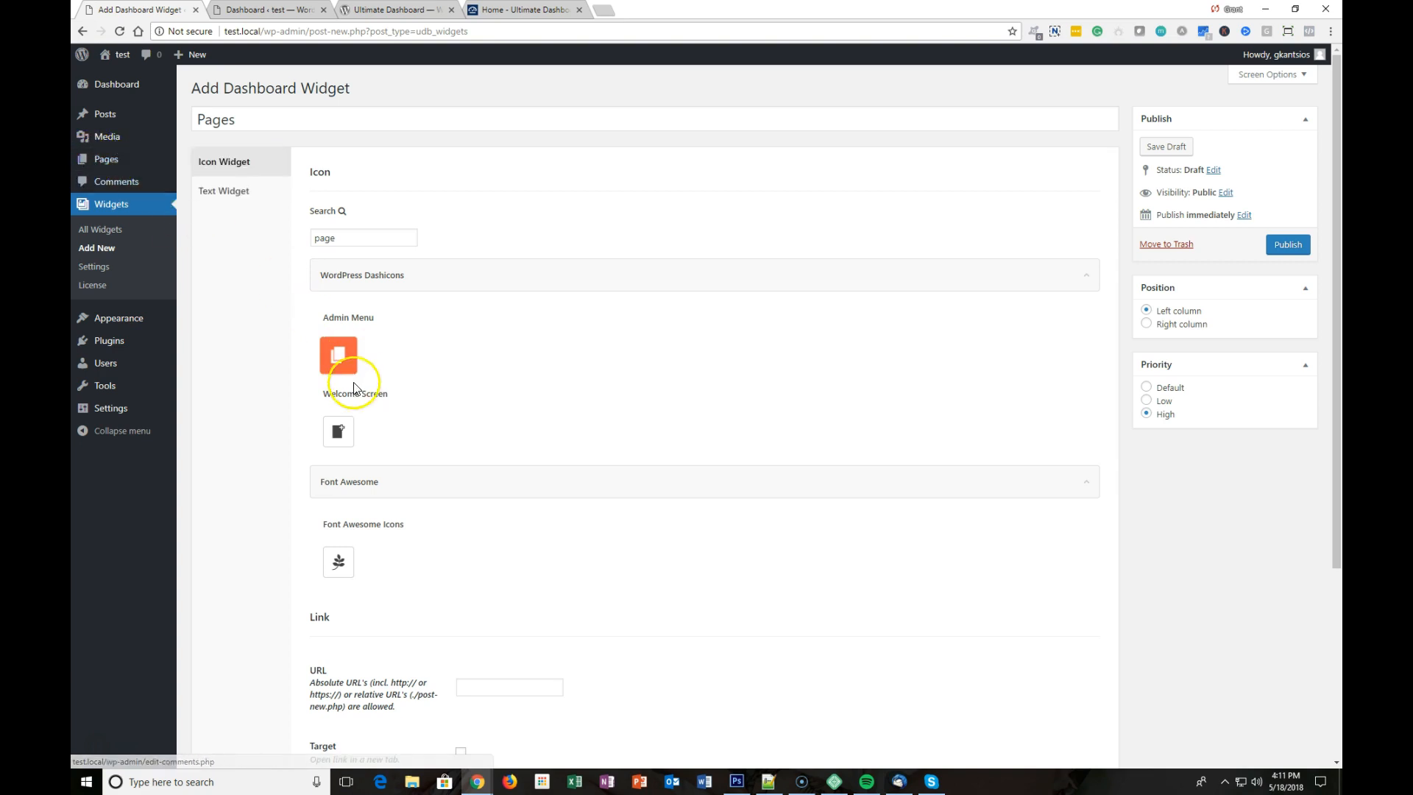
scroll(383, 369, "down", 2)
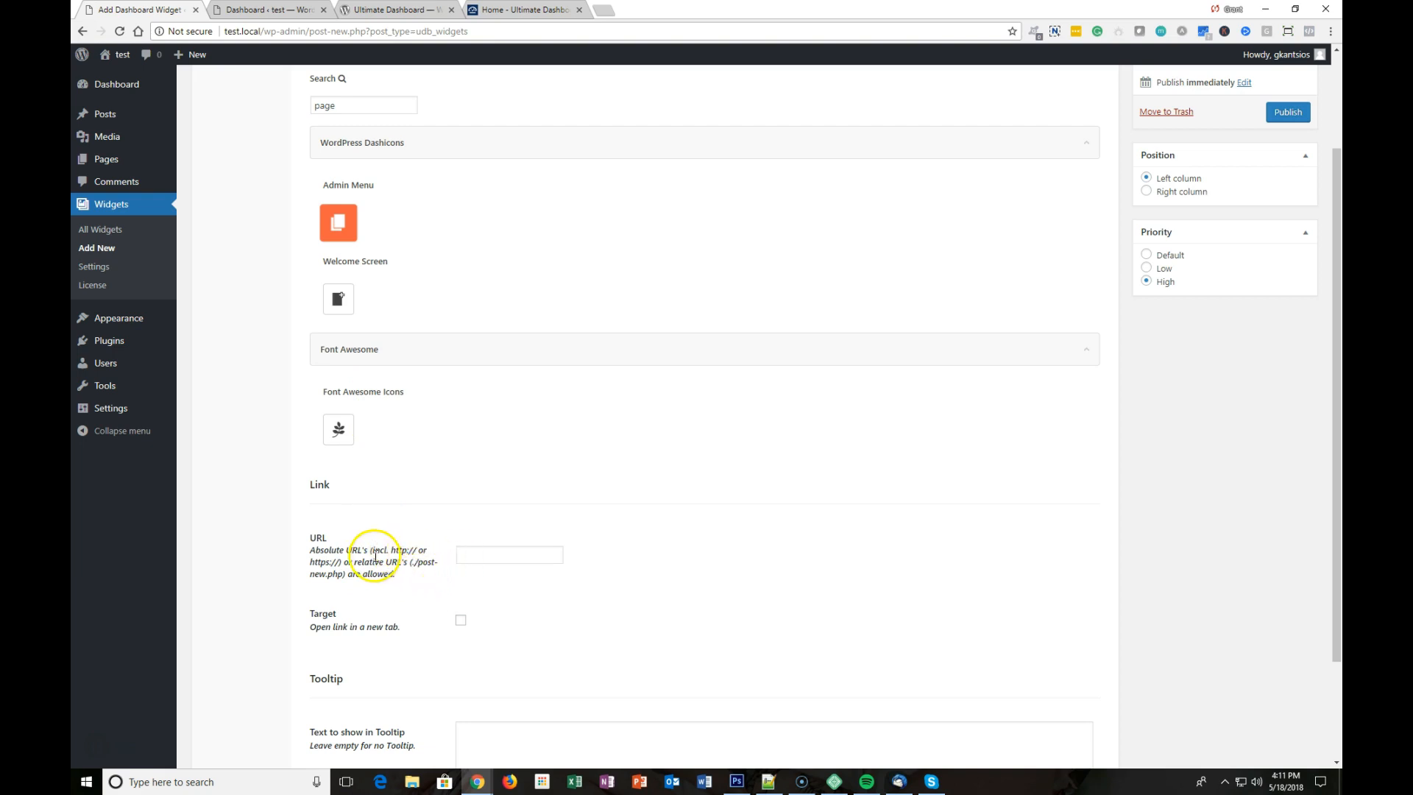
mouse_move(140, 157)
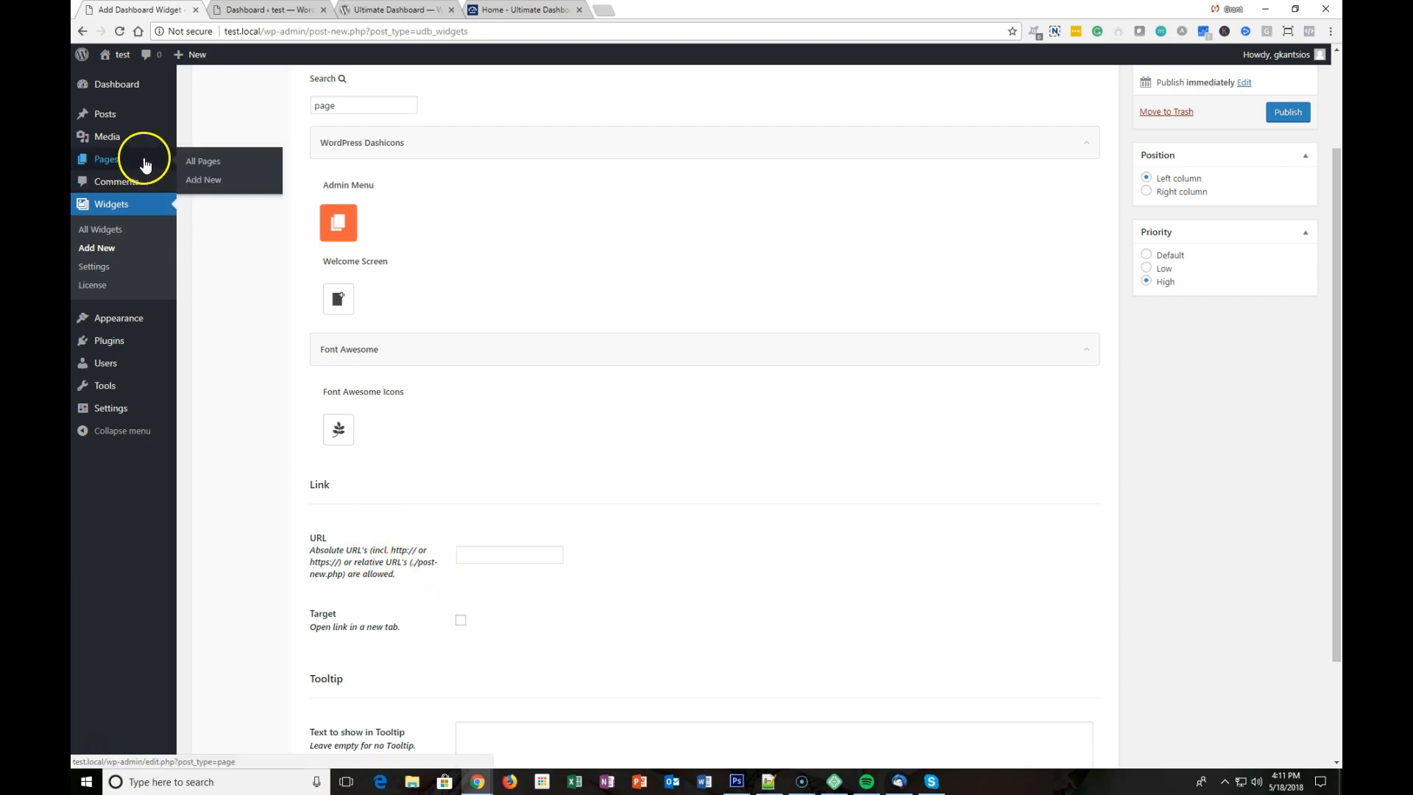
right_click(204, 164)
left_click(257, 236)
left_click(482, 556)
right_click(485, 557)
left_click(543, 432)
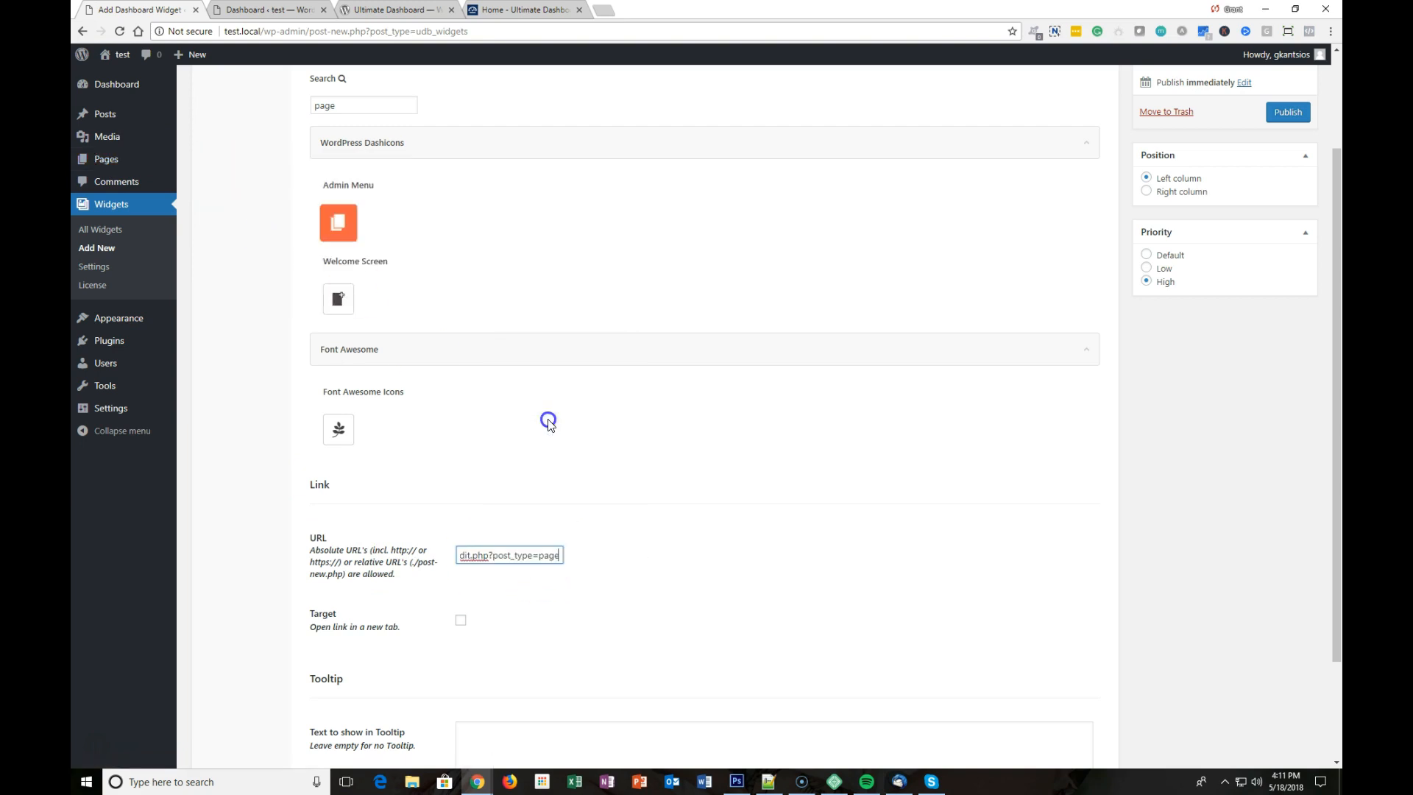
Set the Pages widget's tooltip to "Here is where you go to edit and add new pages." and publish the widget.
scroll(587, 448, "down", 2)
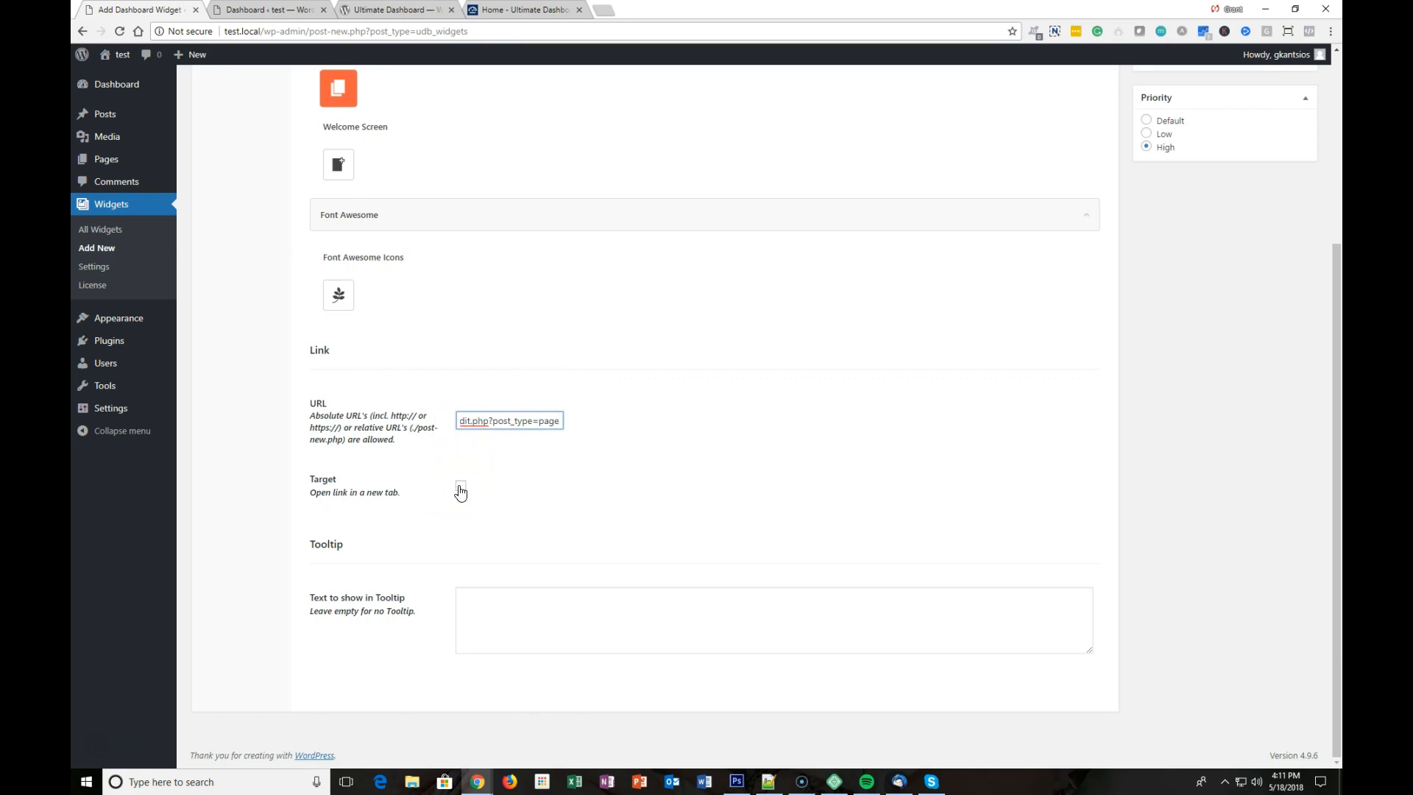
left_click(487, 600)
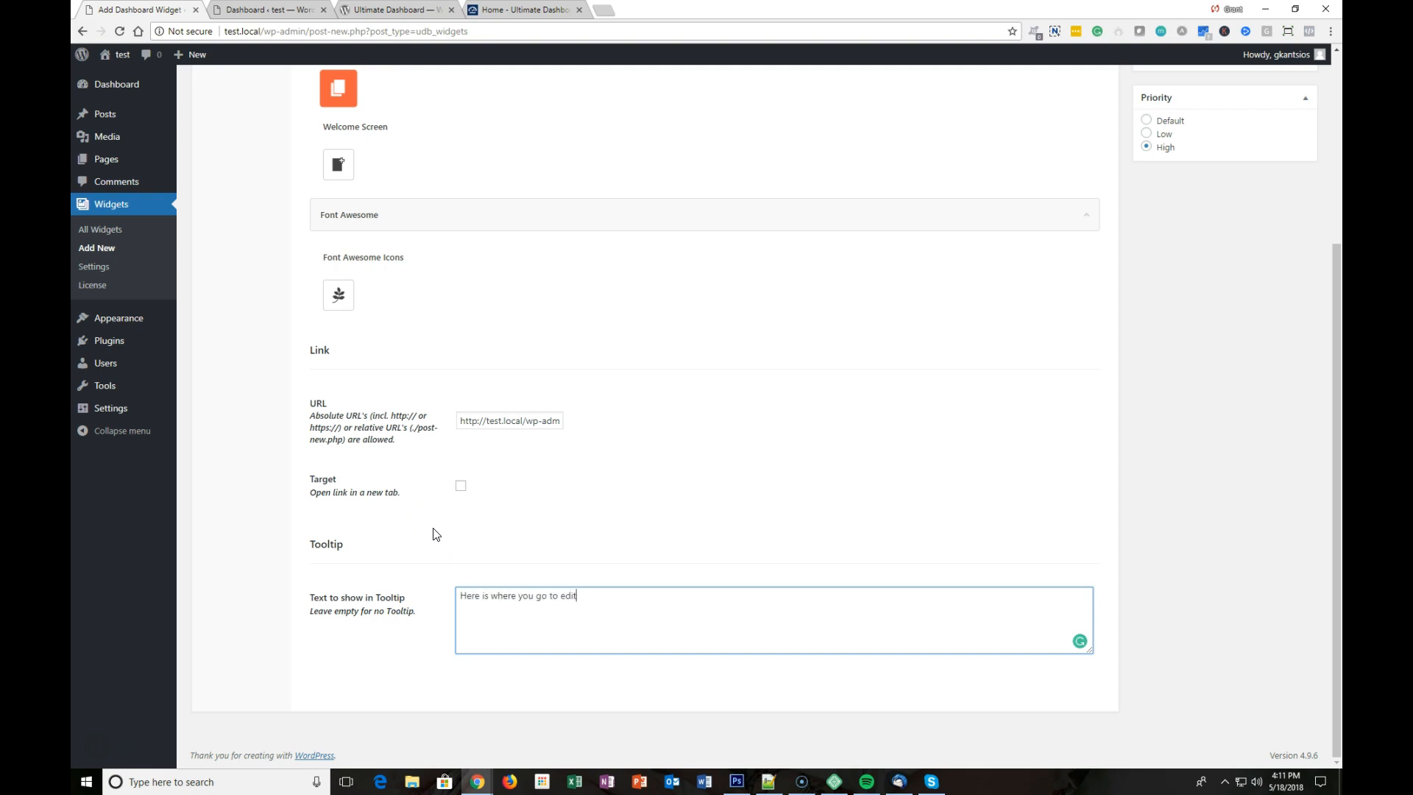
left_click(436, 535)
scroll(448, 373, "up", 5)
left_click(1281, 233)
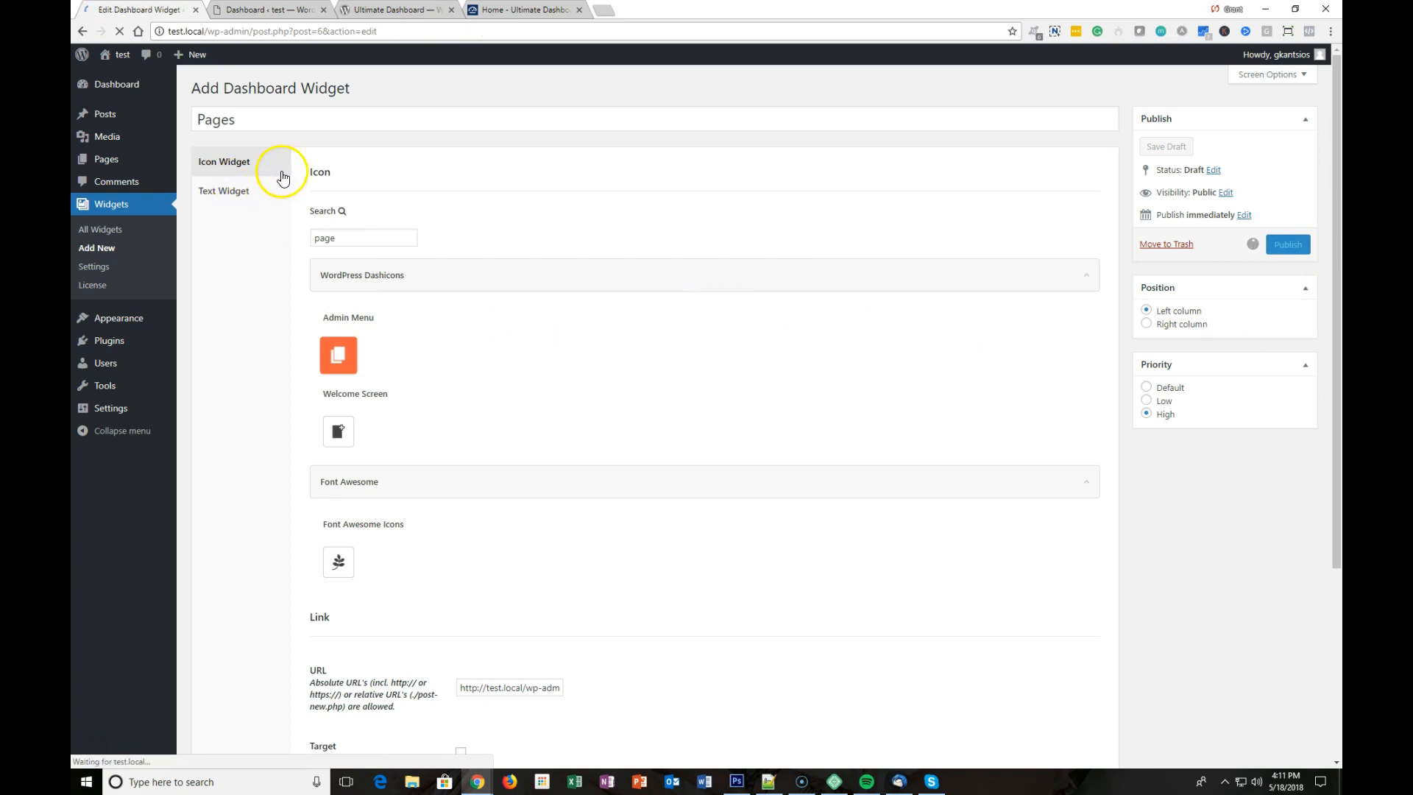
Check the published Pages widget on the dashboard home page and return to the widget editor.
left_click(267, 11)
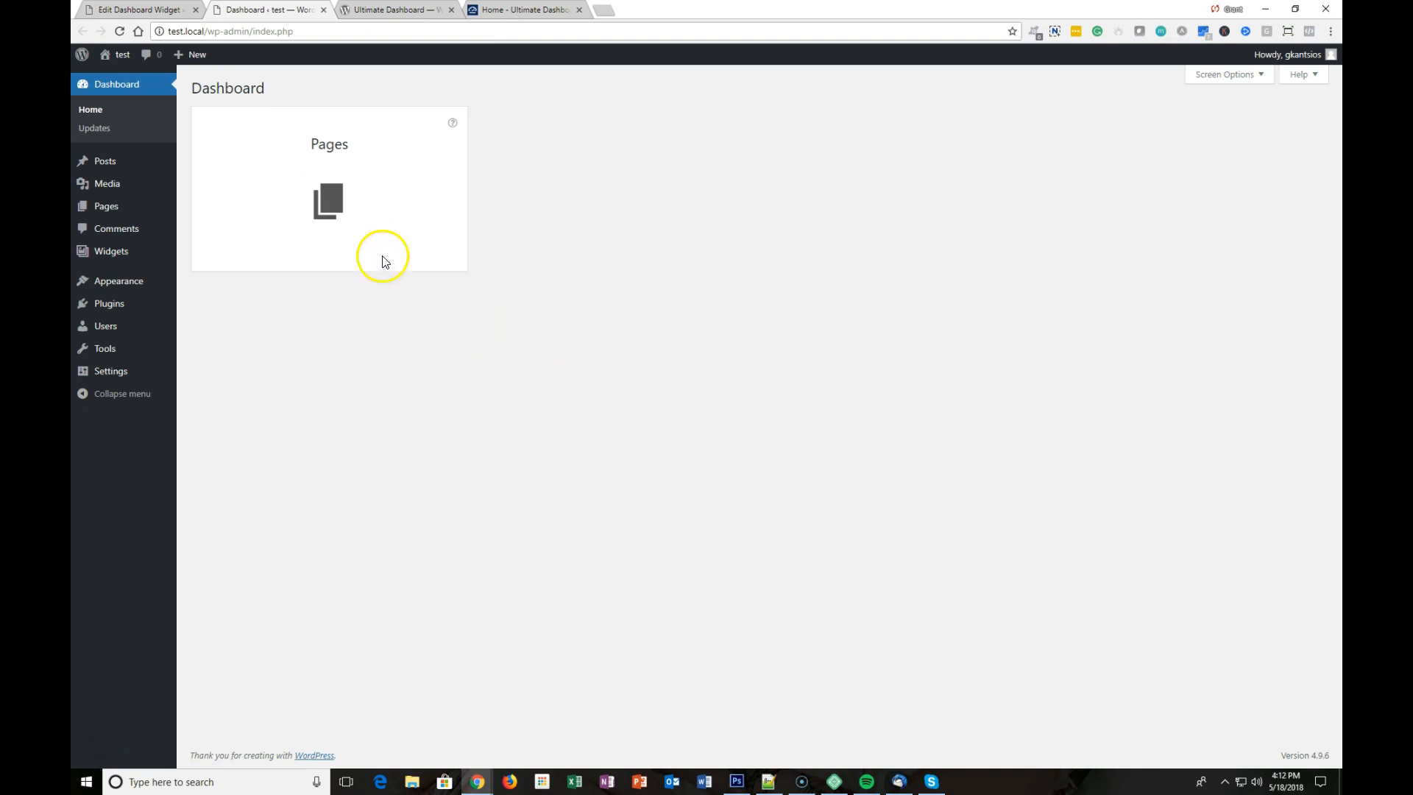
mouse_move(461, 135)
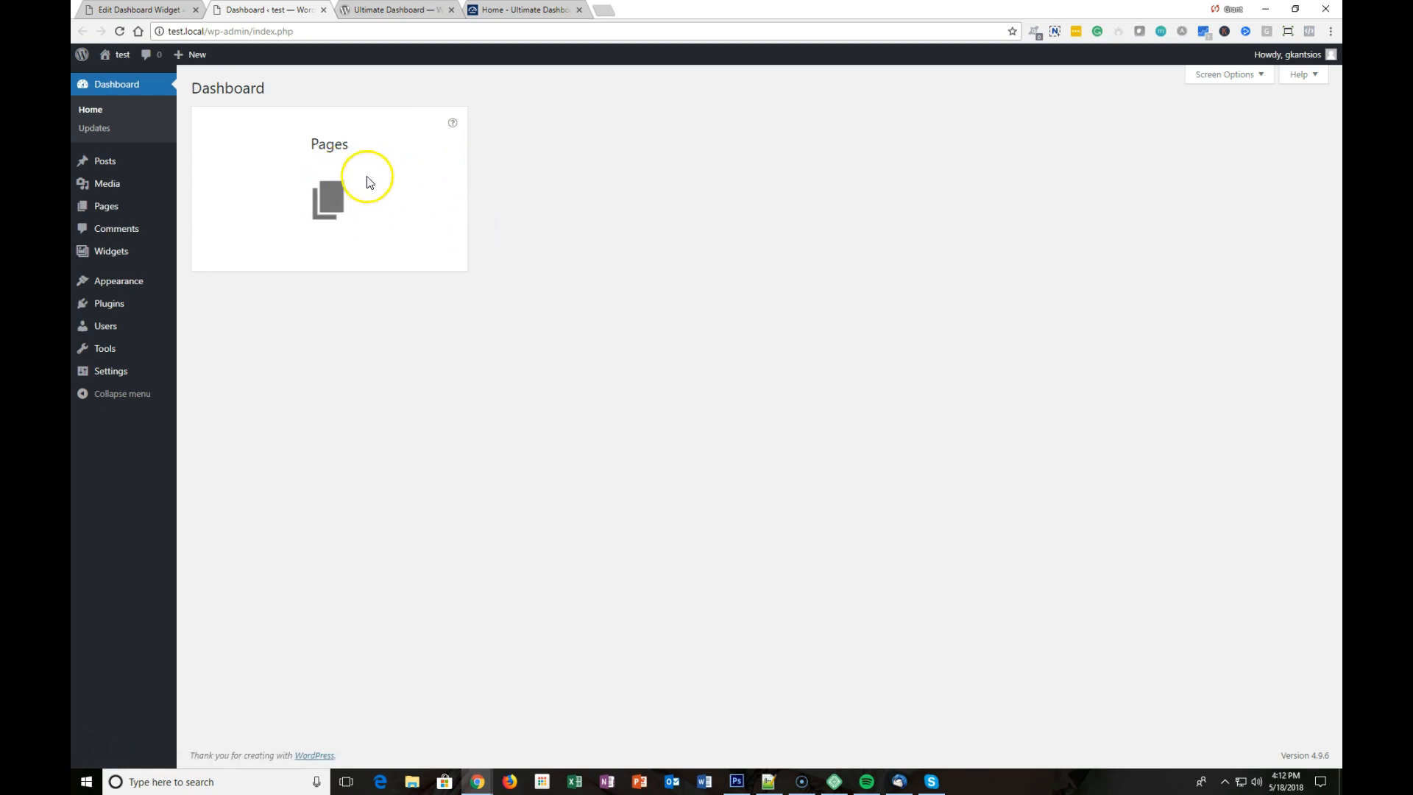
left_click(138, 10)
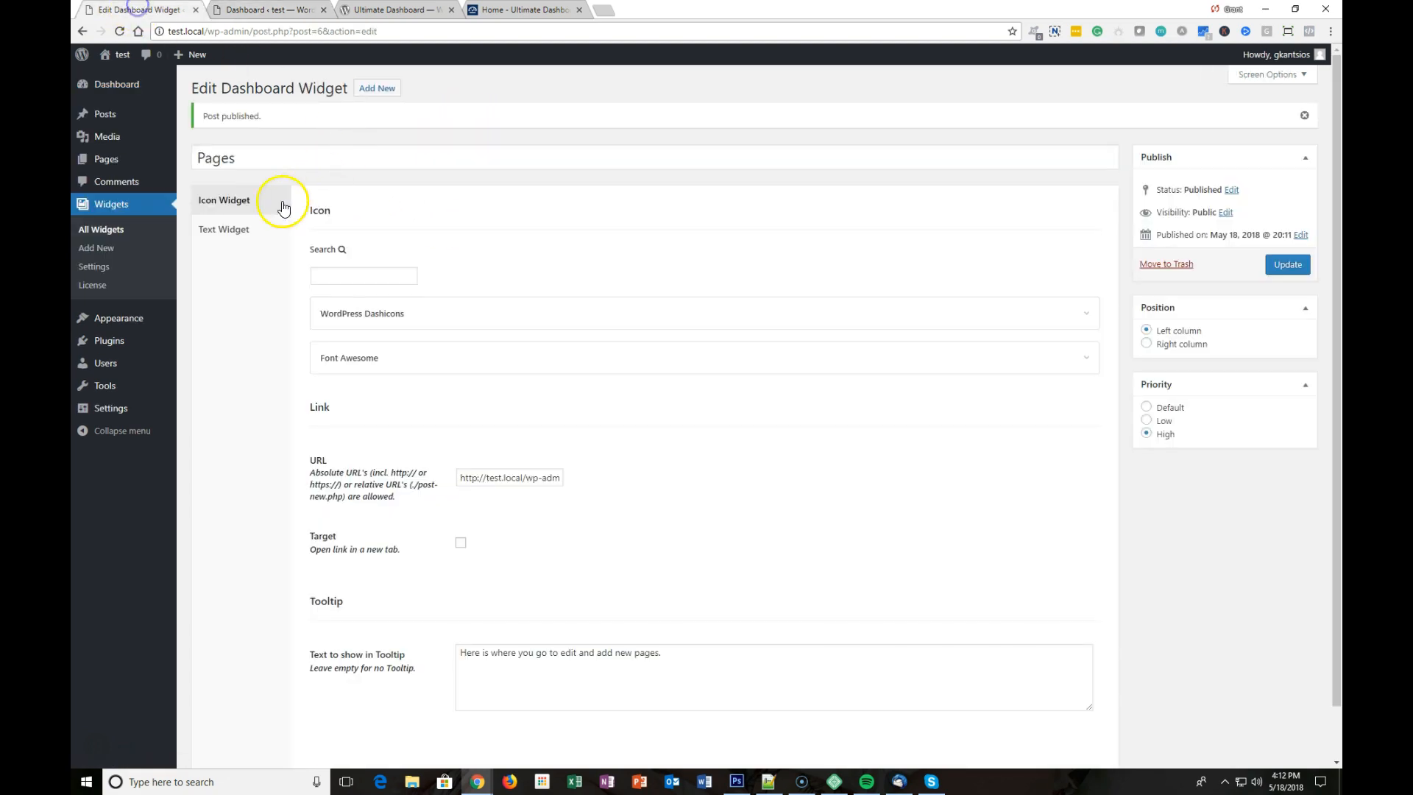
Add a new dashboard widget titled "Posts", search the icons for "Post" and choose the Admin Menu pushpin Dashicon.
left_click(361, 90)
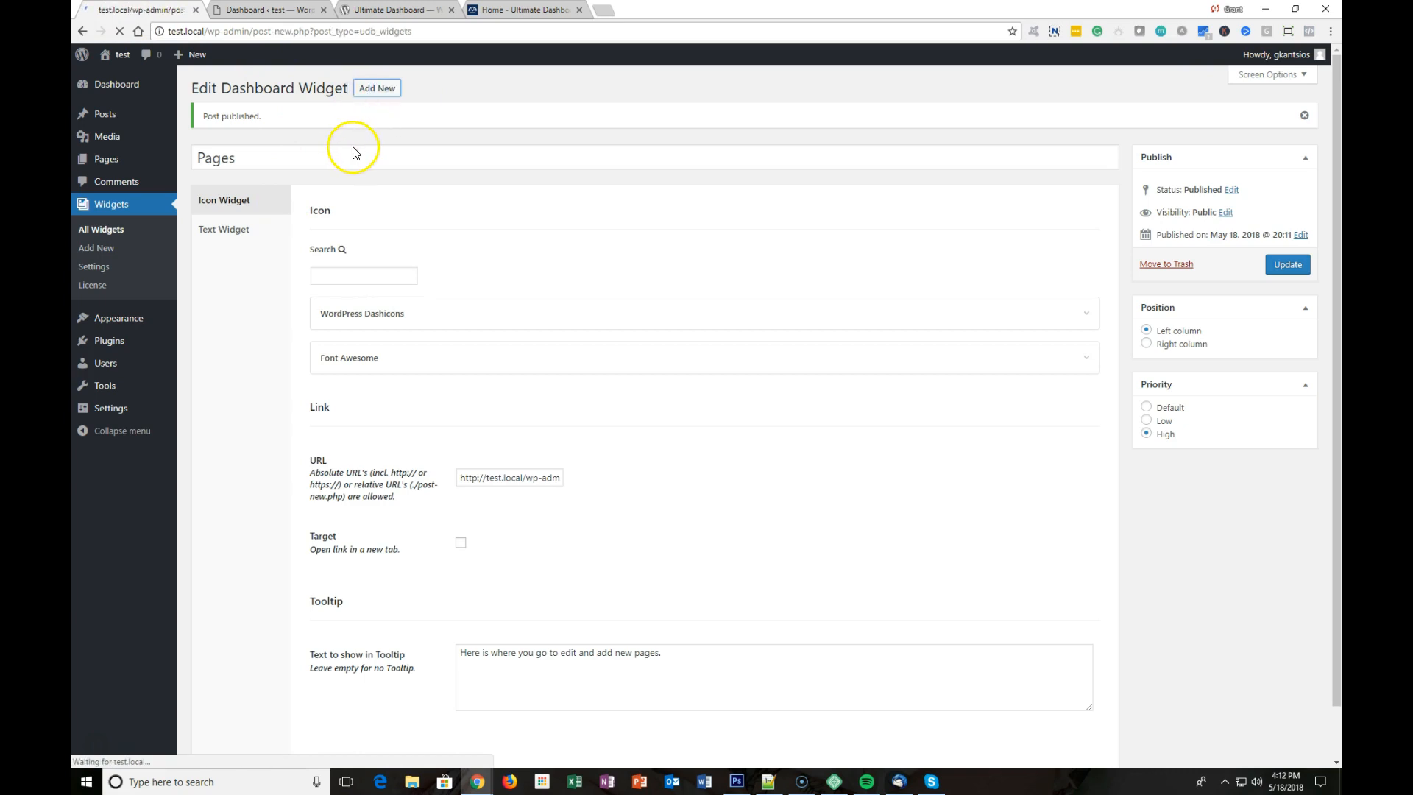
type("Posts")
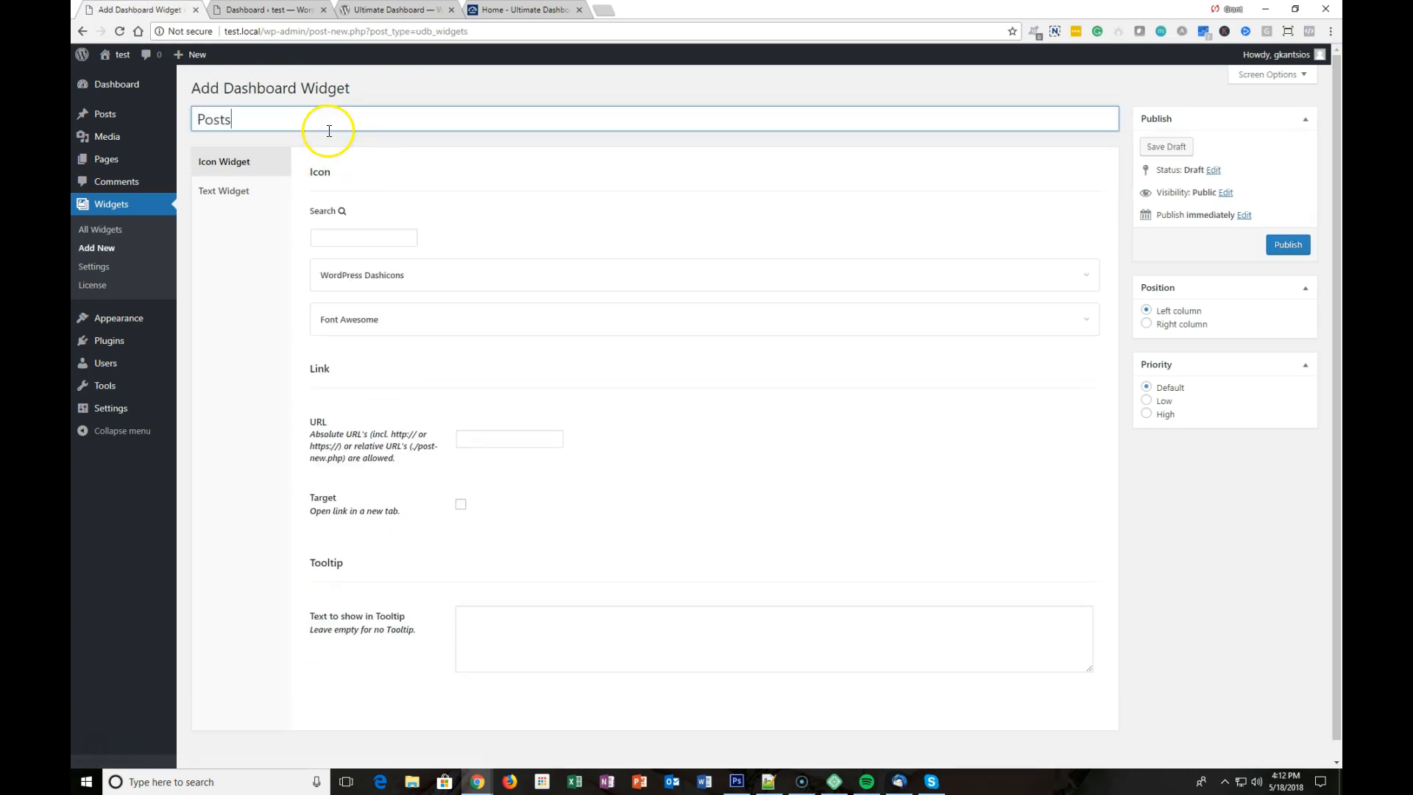
left_click(335, 239)
type("P")
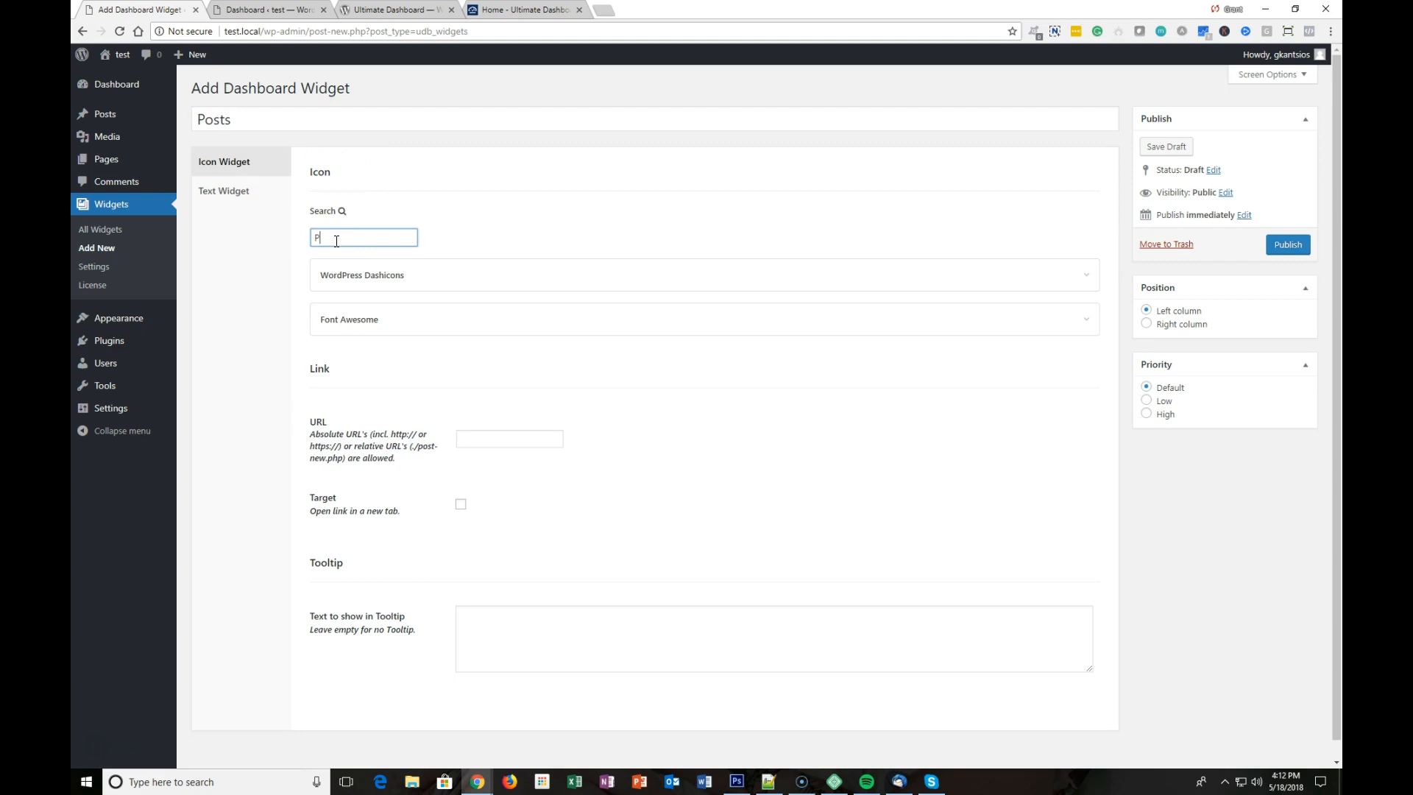
type("ost")
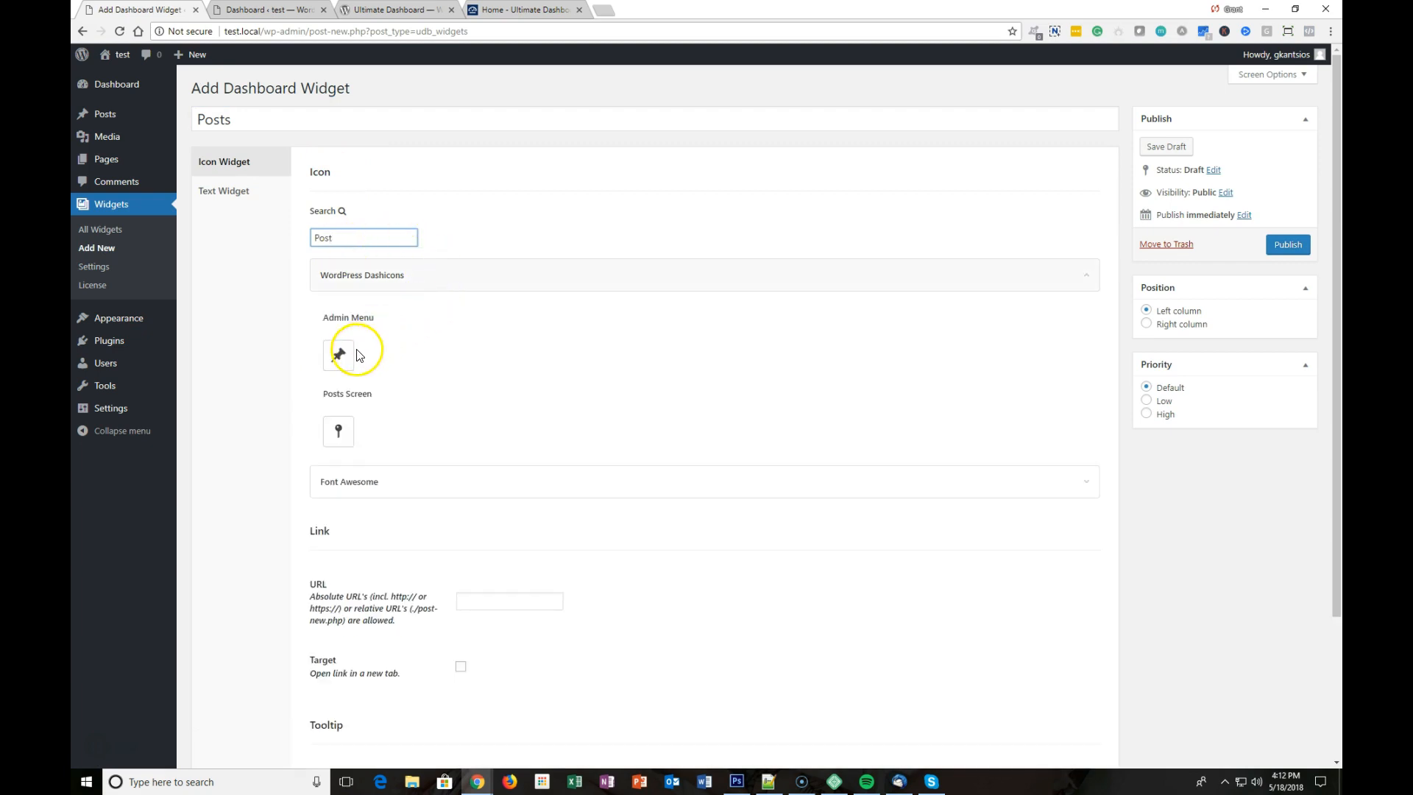
left_click(351, 359)
mouse_move(126, 117)
right_click(190, 114)
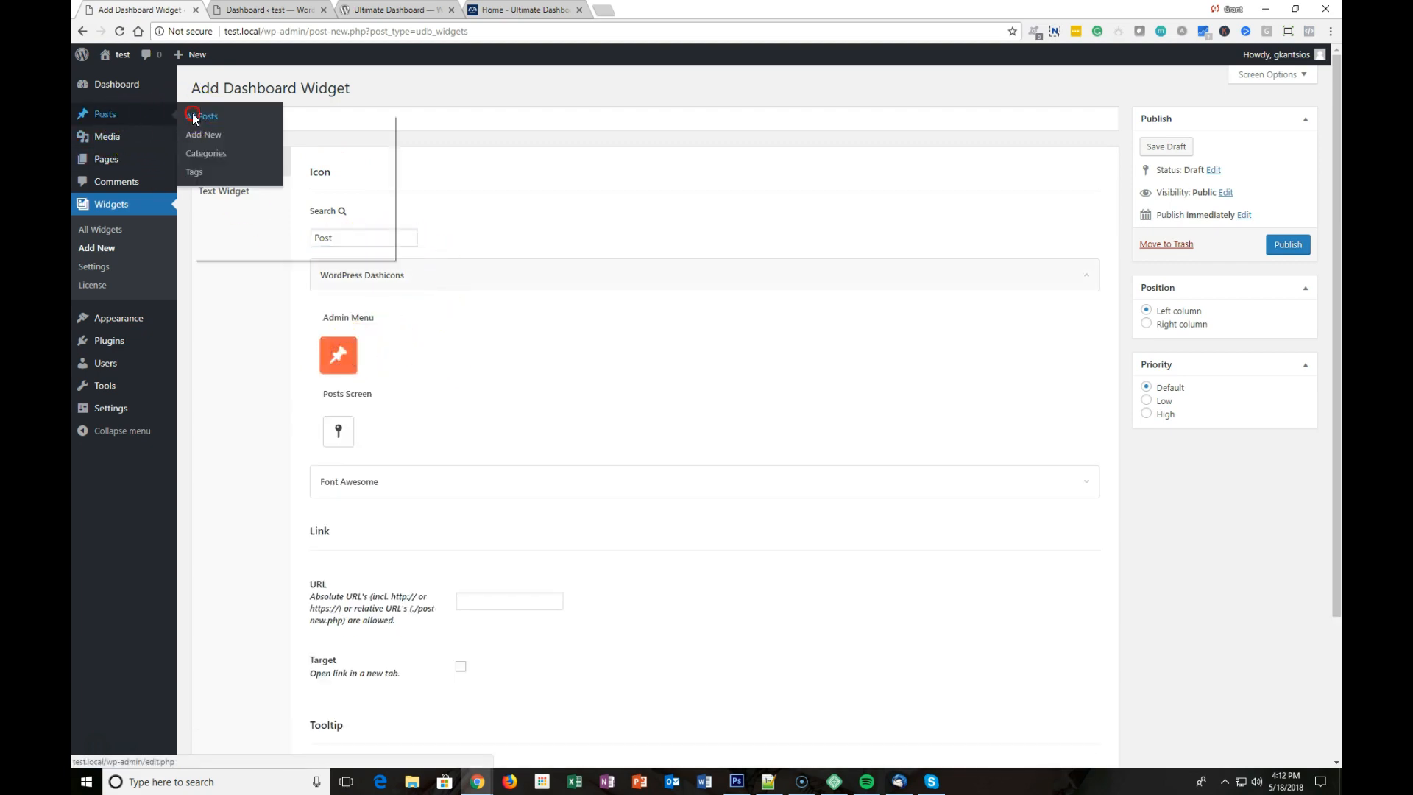
left_click(246, 191)
scroll(467, 383, "down", 2)
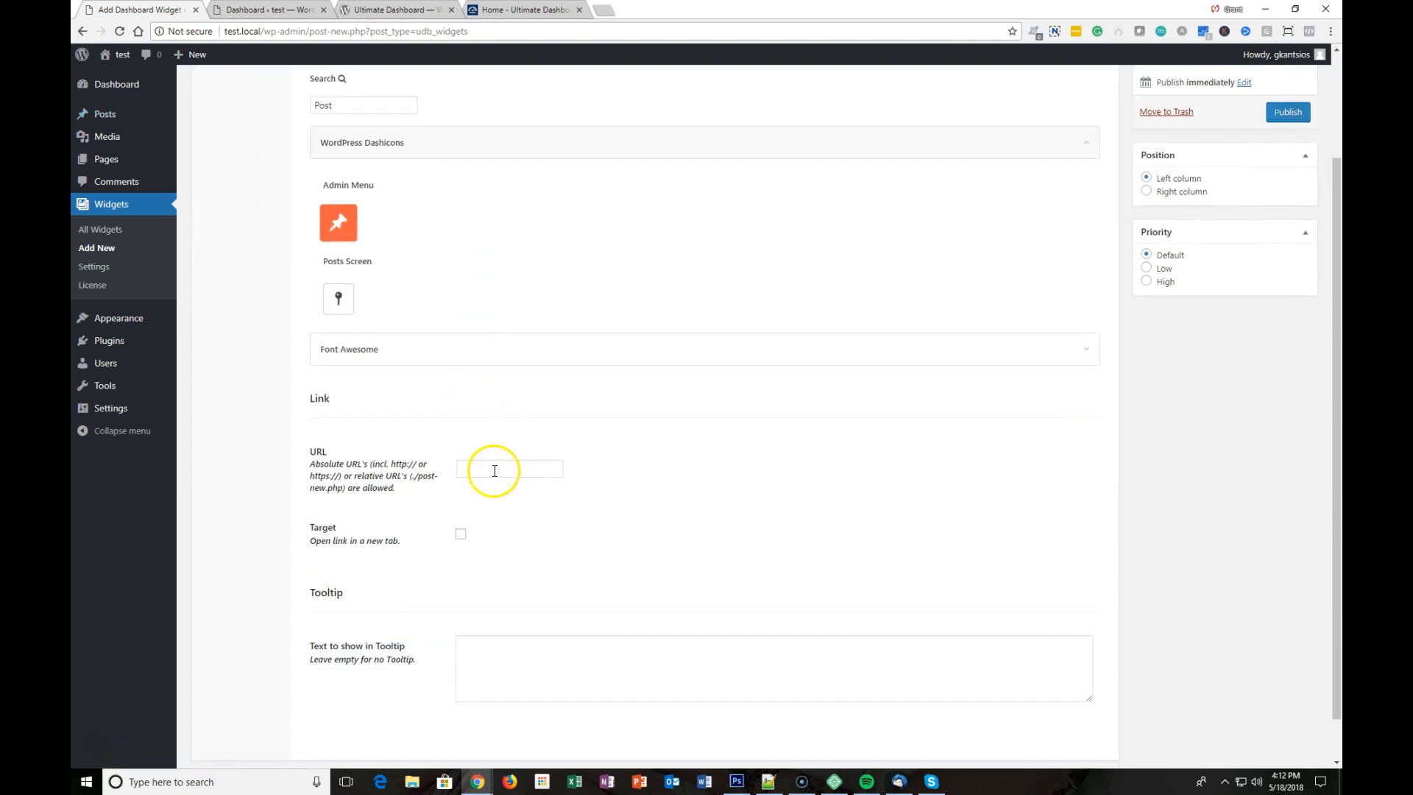
right_click(494, 470)
left_click(542, 548)
Add the tooltip "Here is where you go edit and add new blog posts." to the Posts widget, set its priority to High and publish it.
left_click(514, 646)
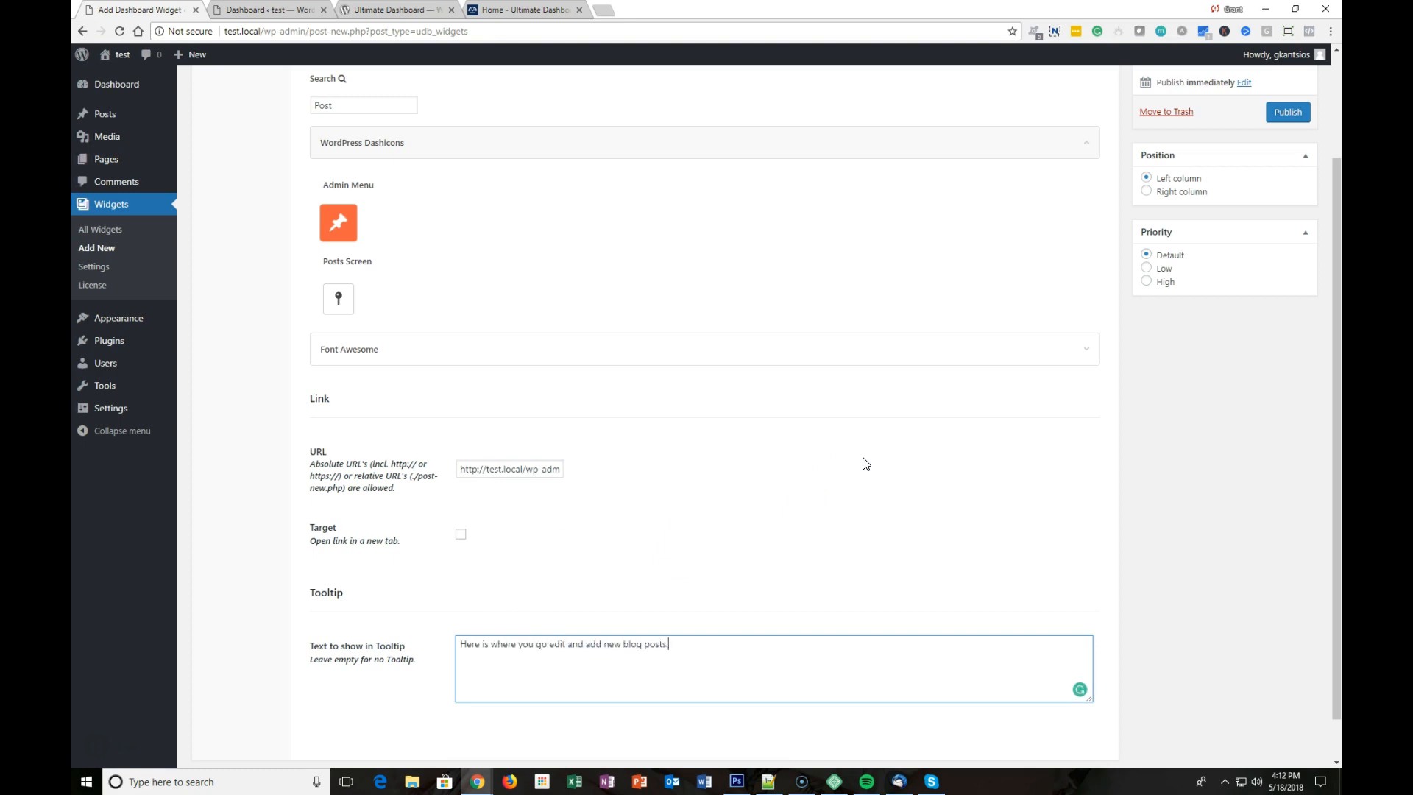
left_click(1166, 282)
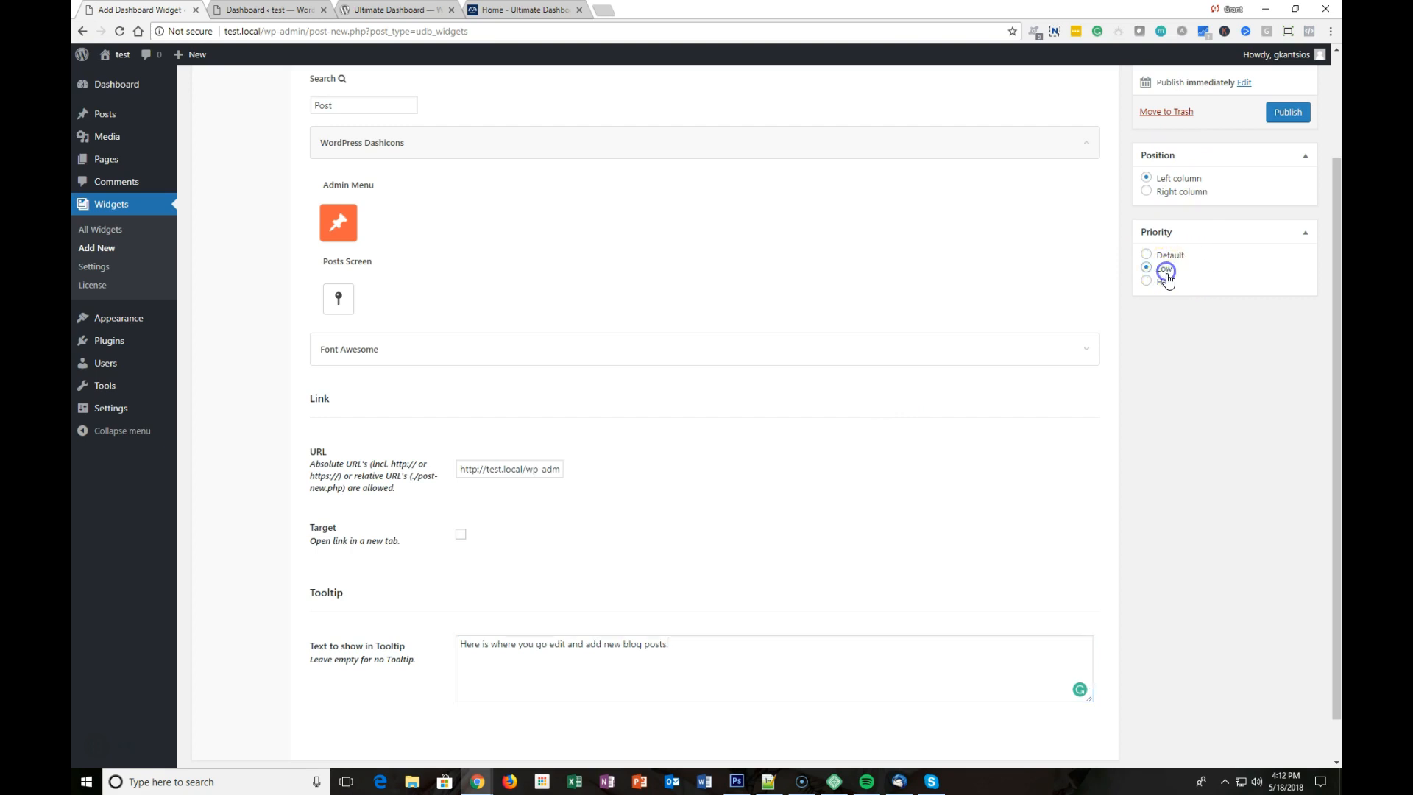
left_click(1288, 112)
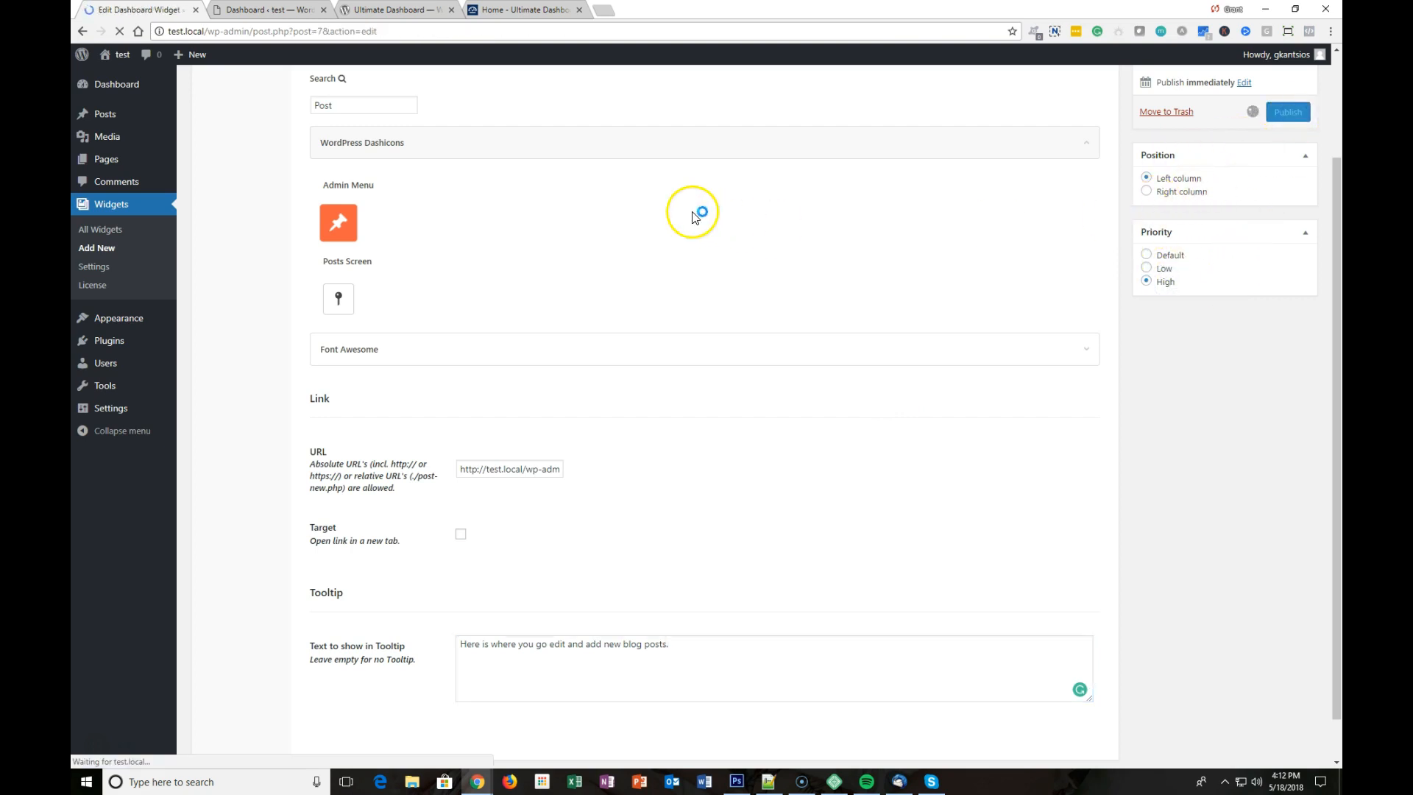
Check the Posts widget on the dashboard home page, and update its position to the right column.
left_click(272, 10)
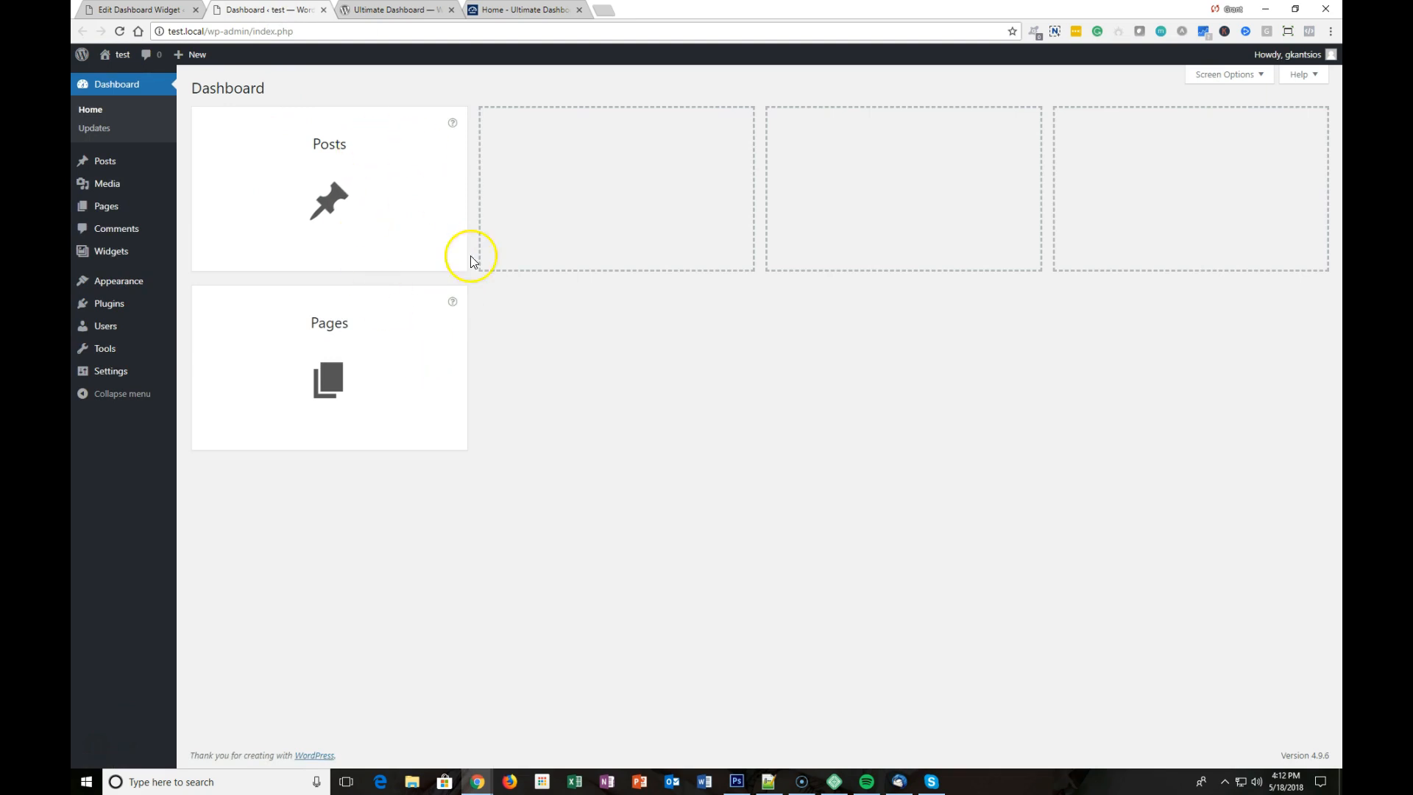
left_click(103, 7)
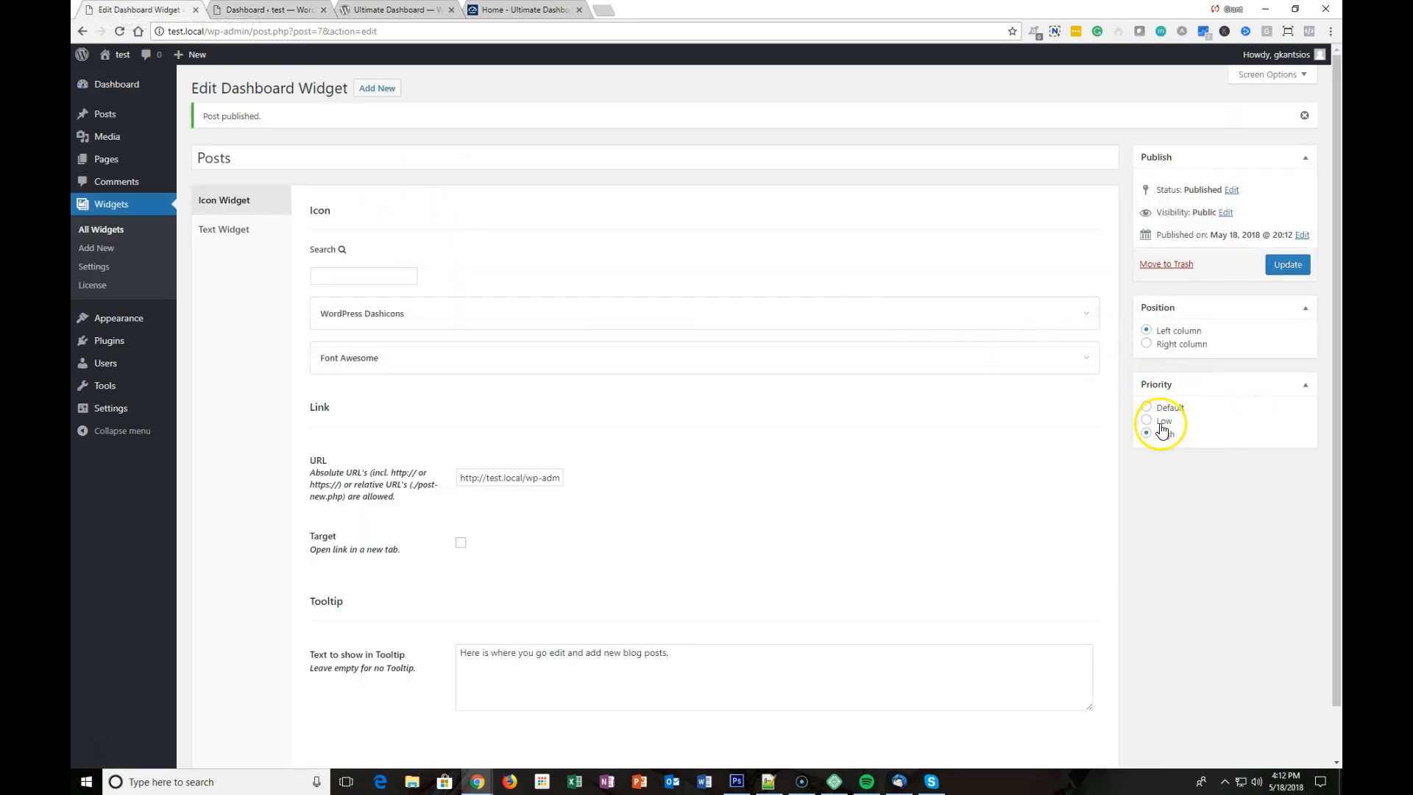
left_click(1183, 345)
left_click(1282, 263)
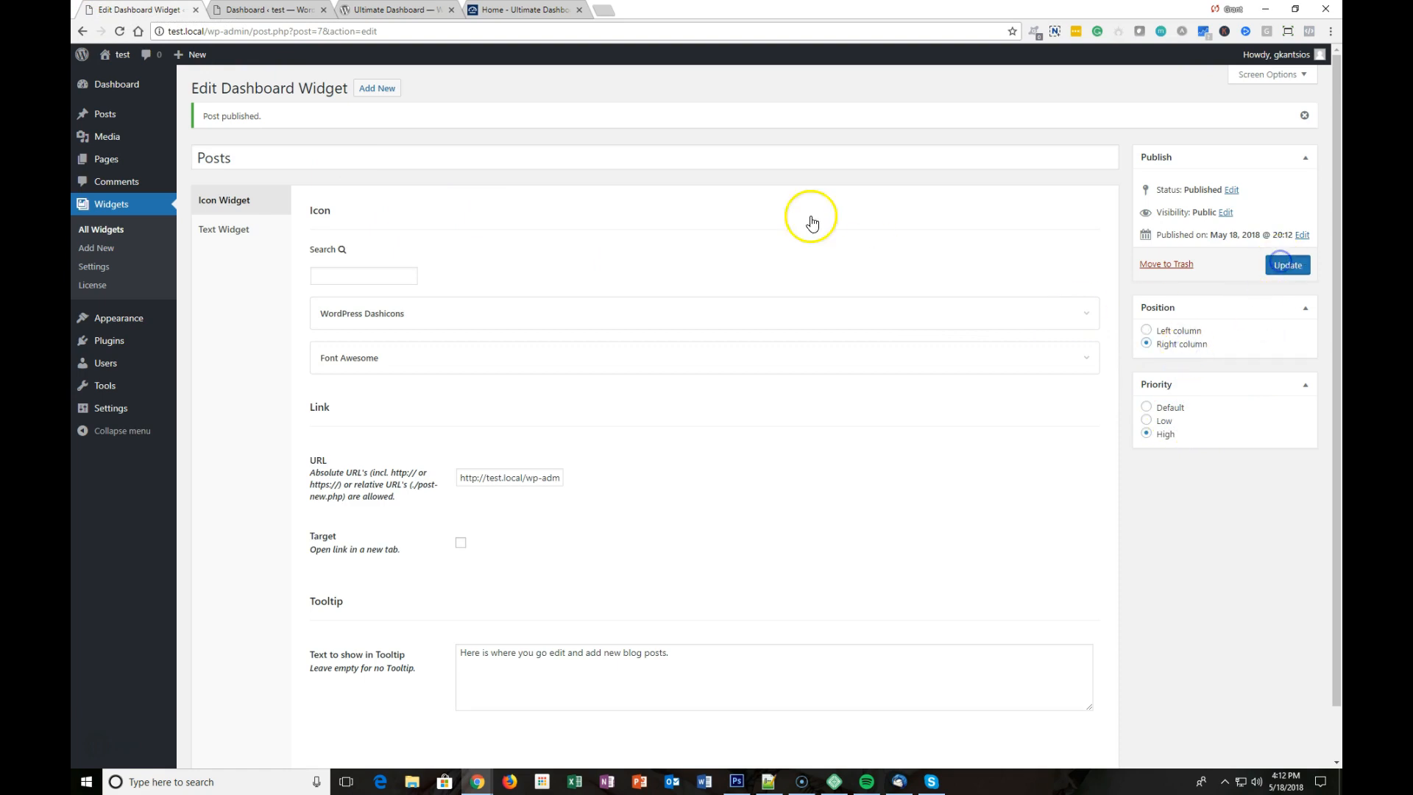
Refresh the dashboard home page to check the placement of the Posts widget, and review its column setting.
left_click(281, 9)
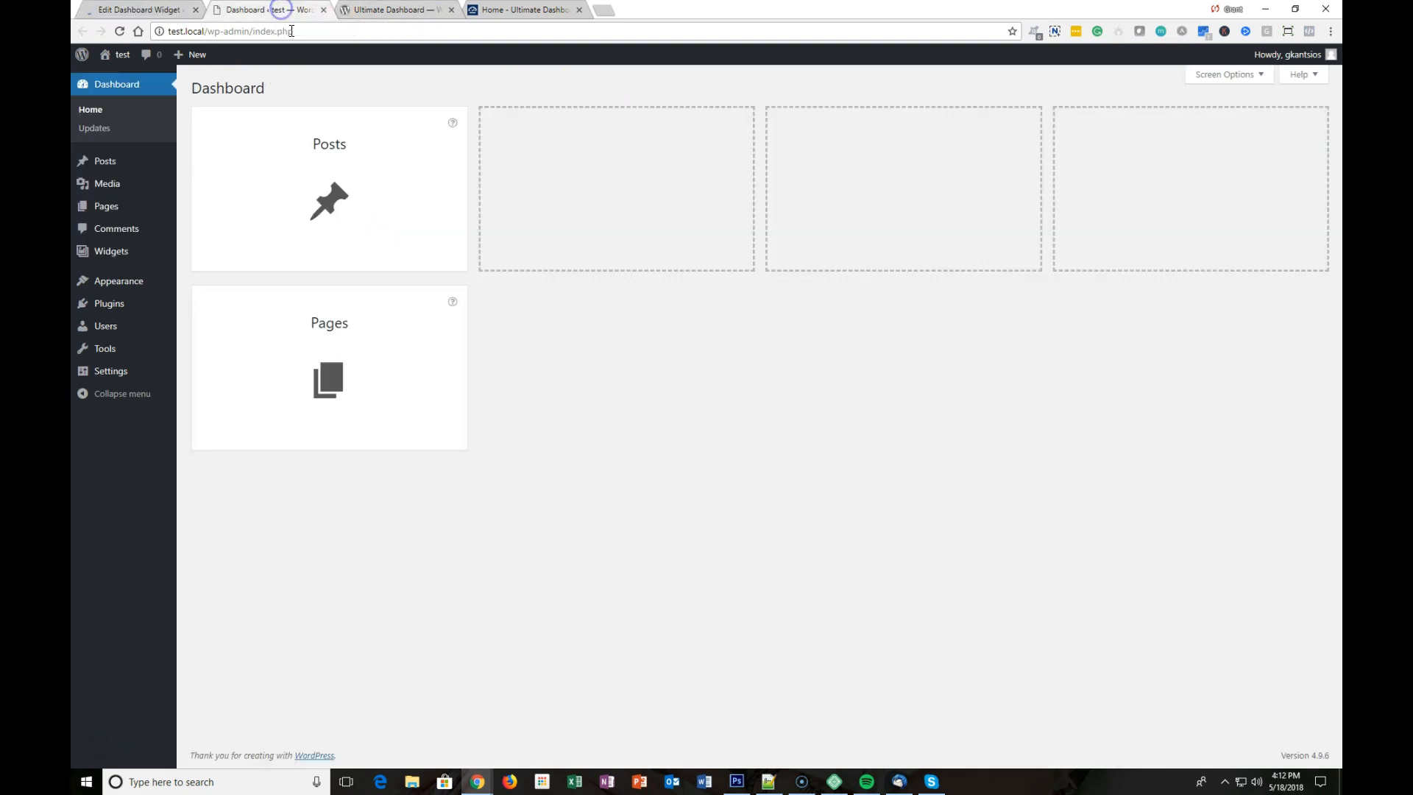
key("F5")
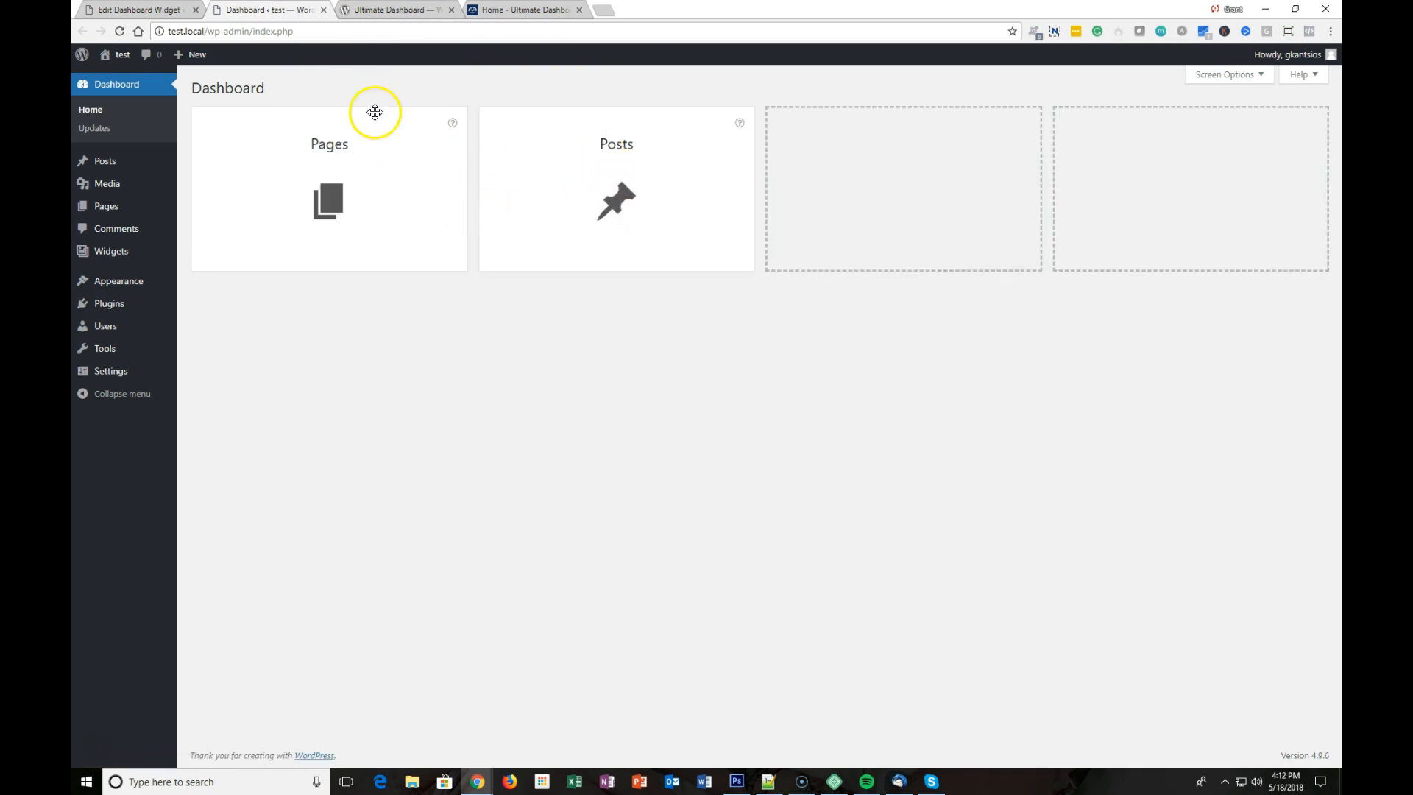
left_click(149, 14)
left_click(1171, 343)
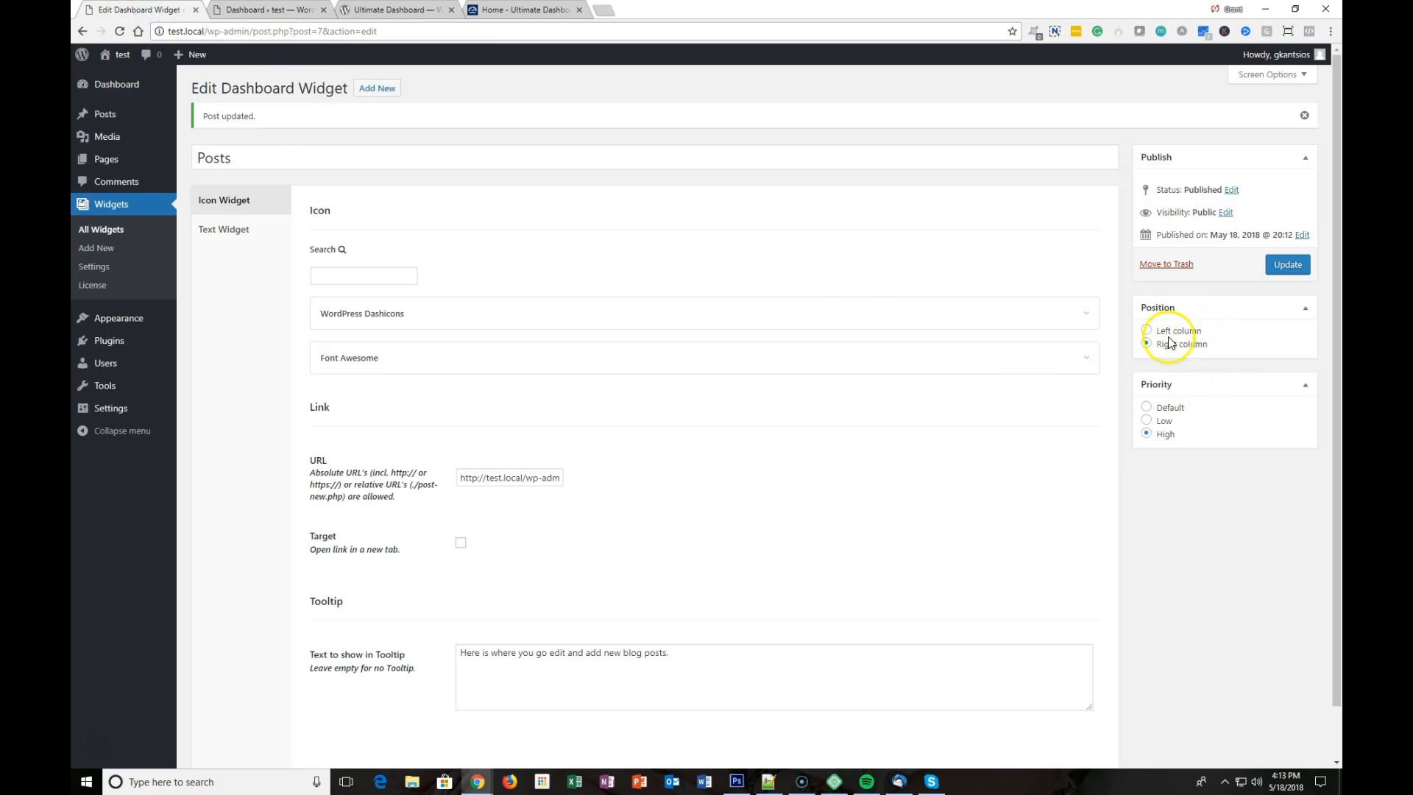
Try to move the Posts widget around on the dashboard home page.
left_click(267, 10)
left_click_drag(648, 151, 543, 126)
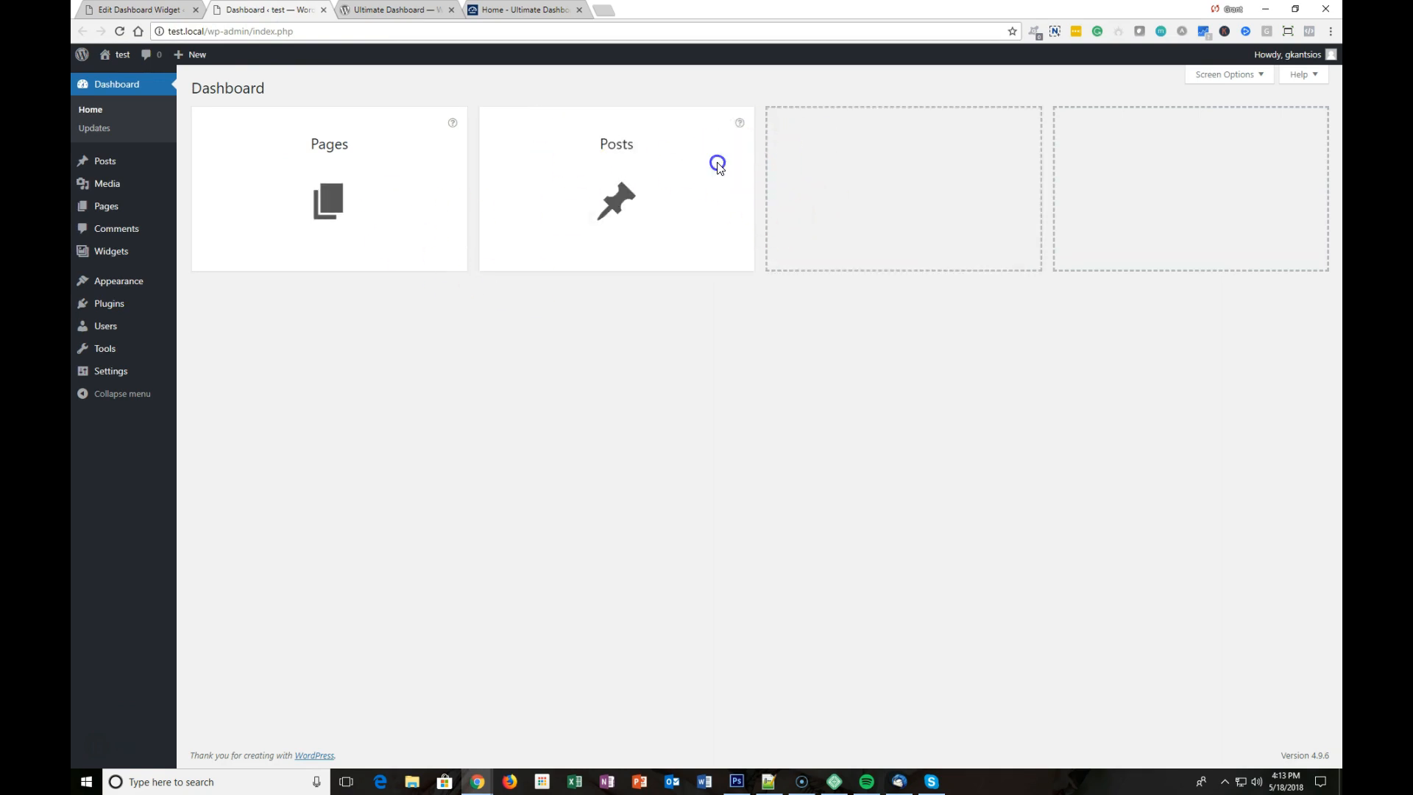
mouse_move(653, 158)
left_mouse_down()
mouse_move(858, 151)
mouse_move(896, 171)
mouse_move(652, 150)
left_mouse_up()
Review the example dashboard on the Ultimate Dashboard website and the Pages widget's tooltip on the dashboard home page.
left_click(516, 10)
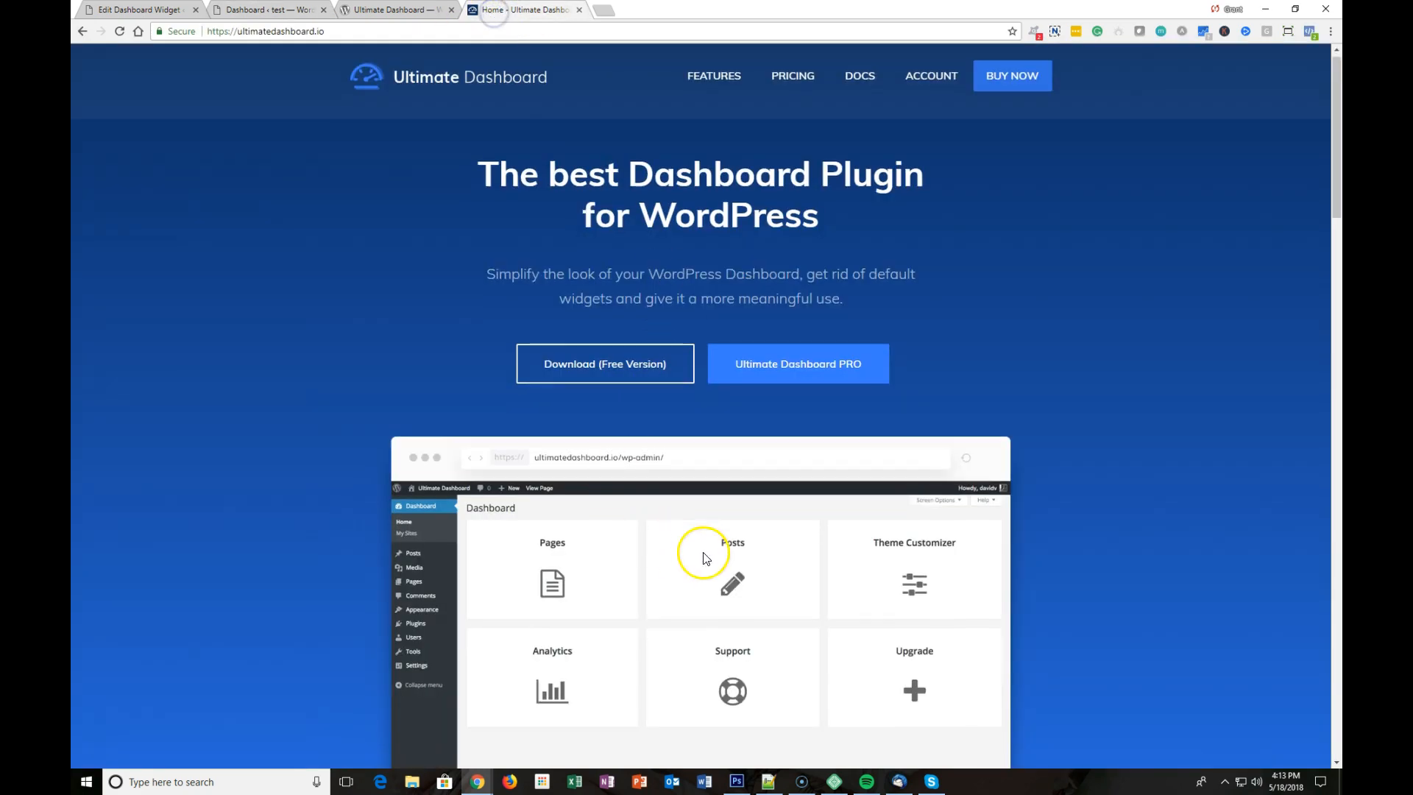
scroll(700, 552, "down", 2)
left_click(140, 10)
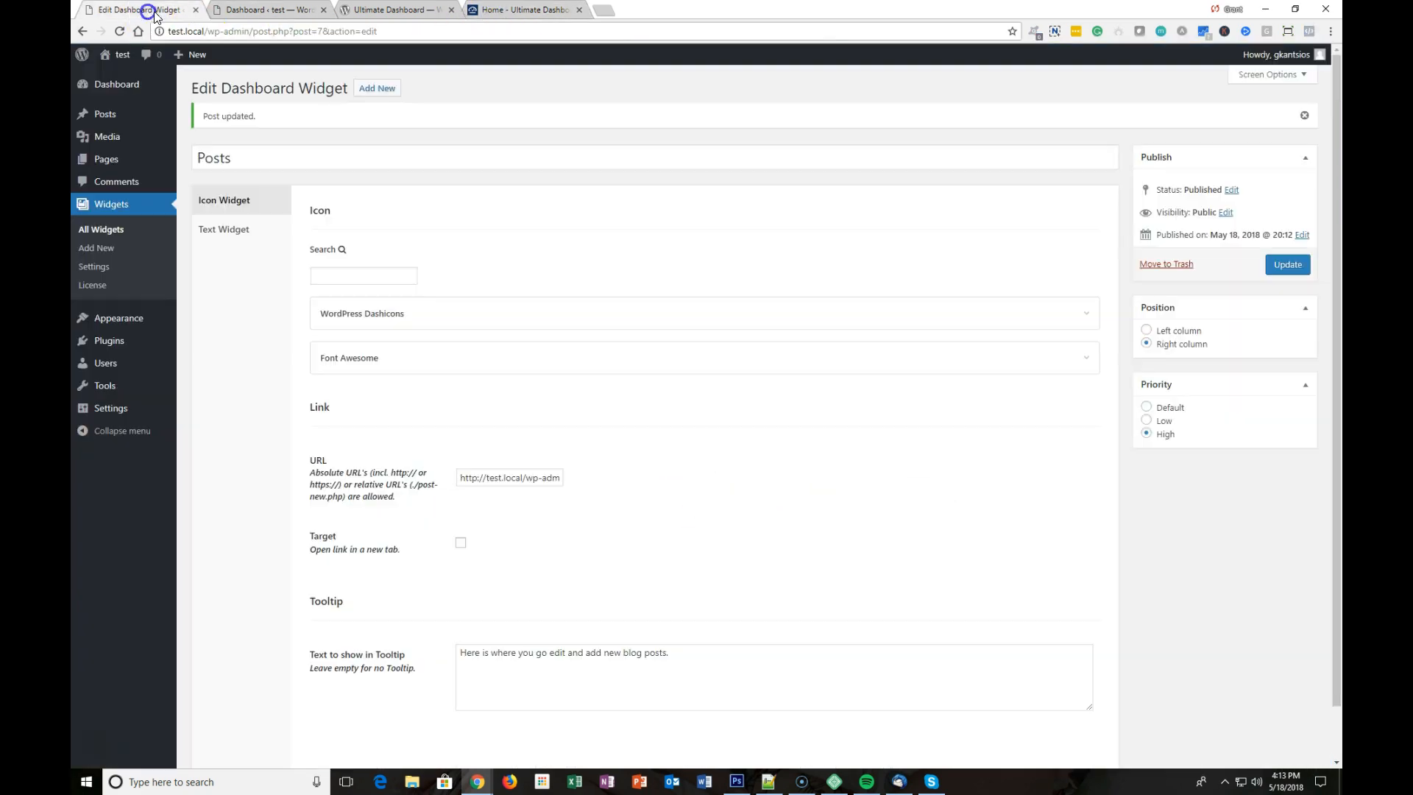
left_click(294, 10)
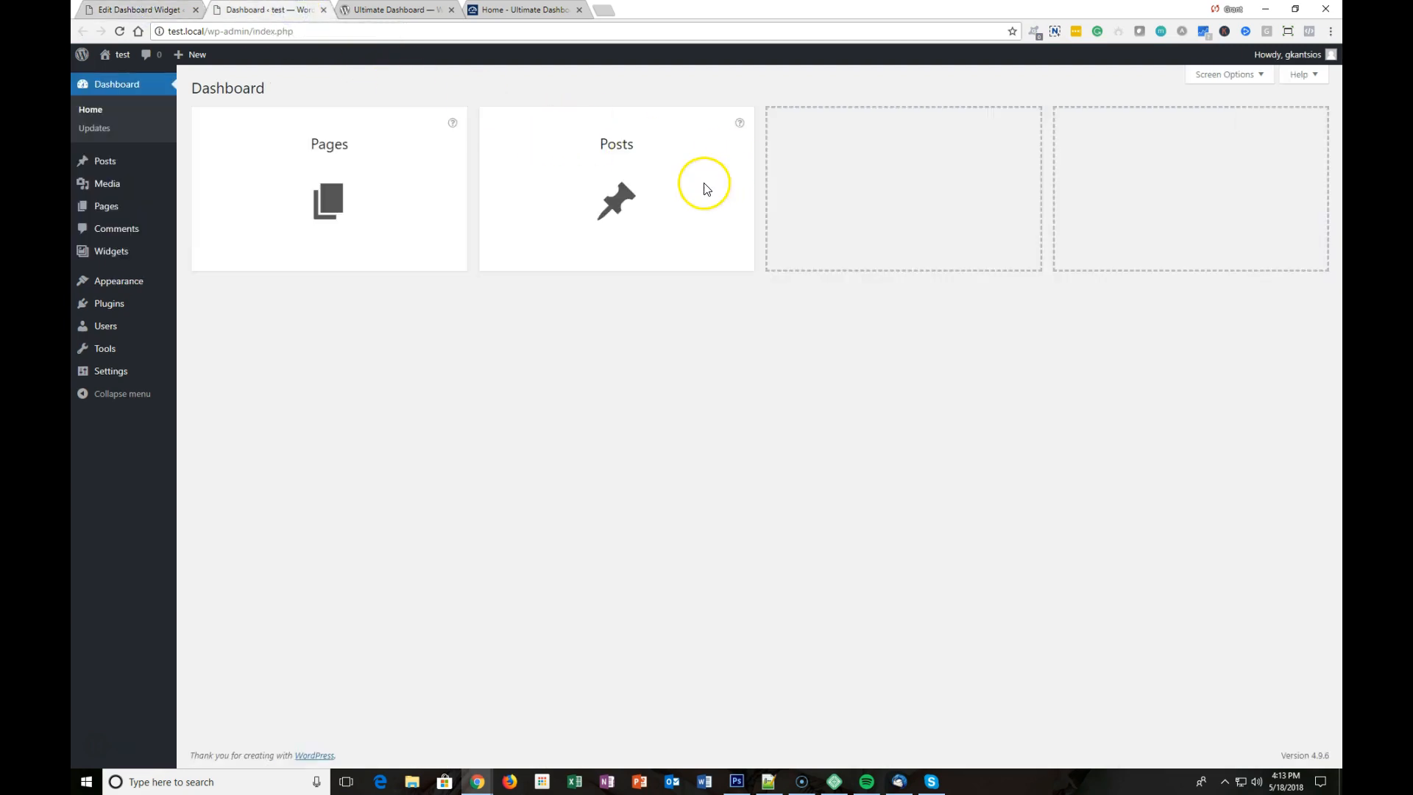
mouse_move(453, 123)
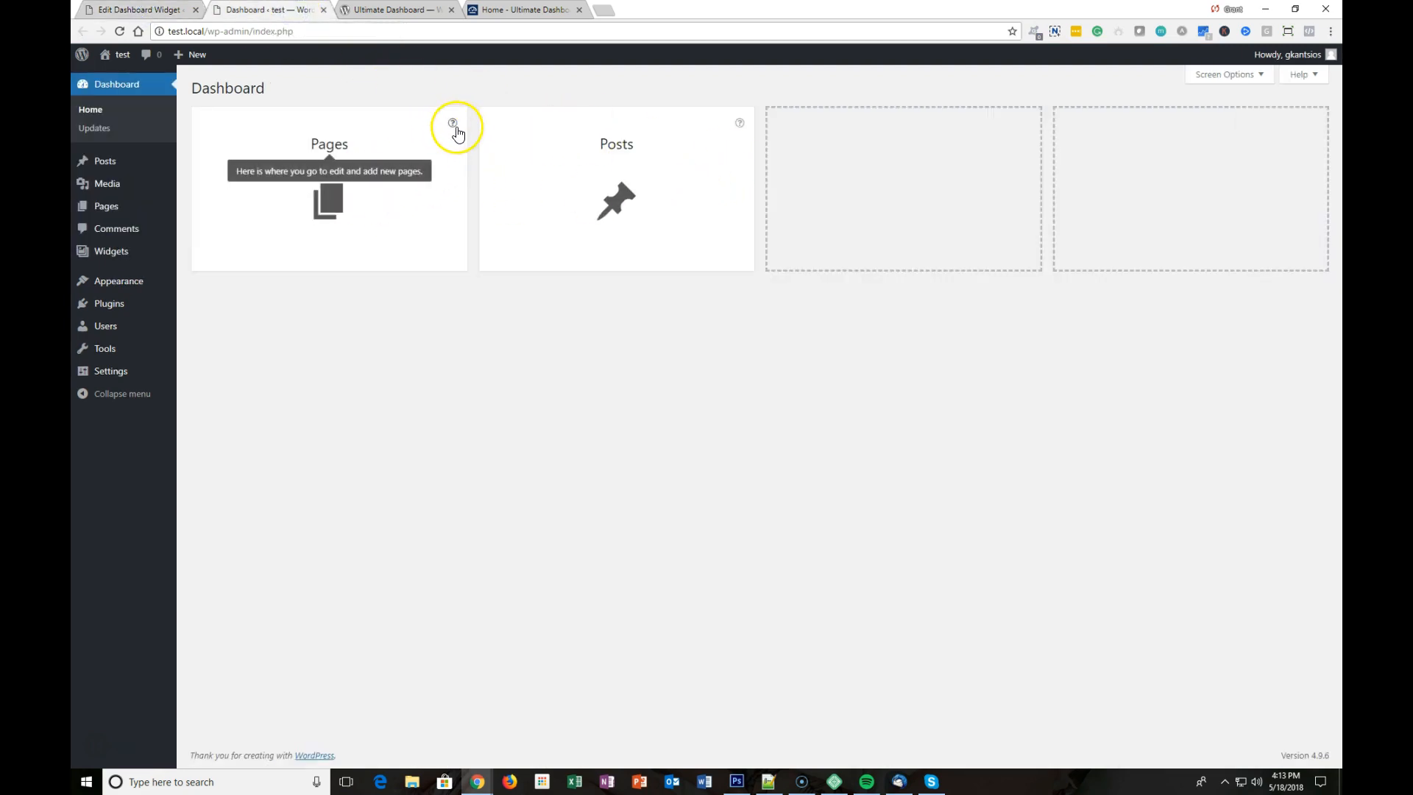
left_click(145, 8)
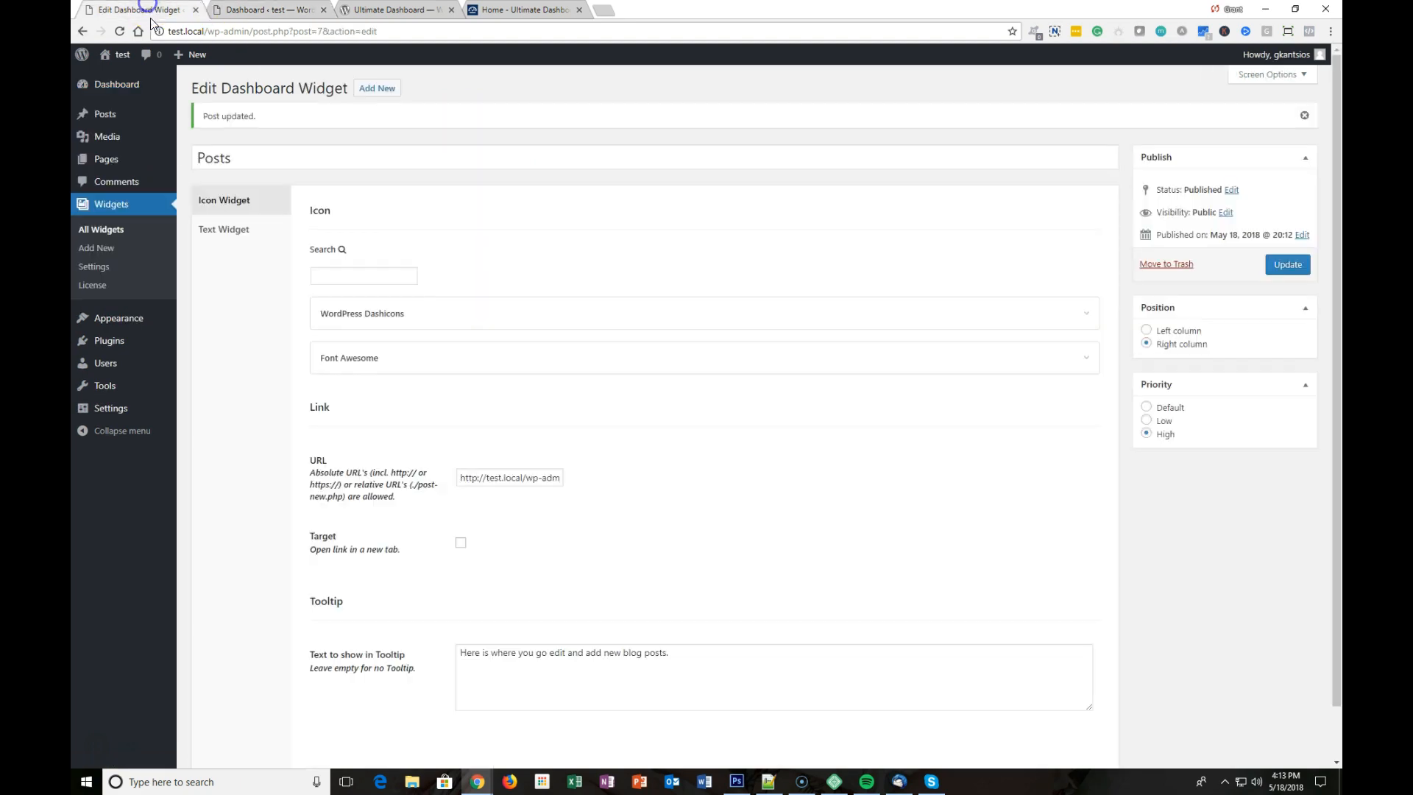
Add a new dashboard widget titled with the owner's first name plus "Text Widget" and set its priority to High.
left_click(377, 88)
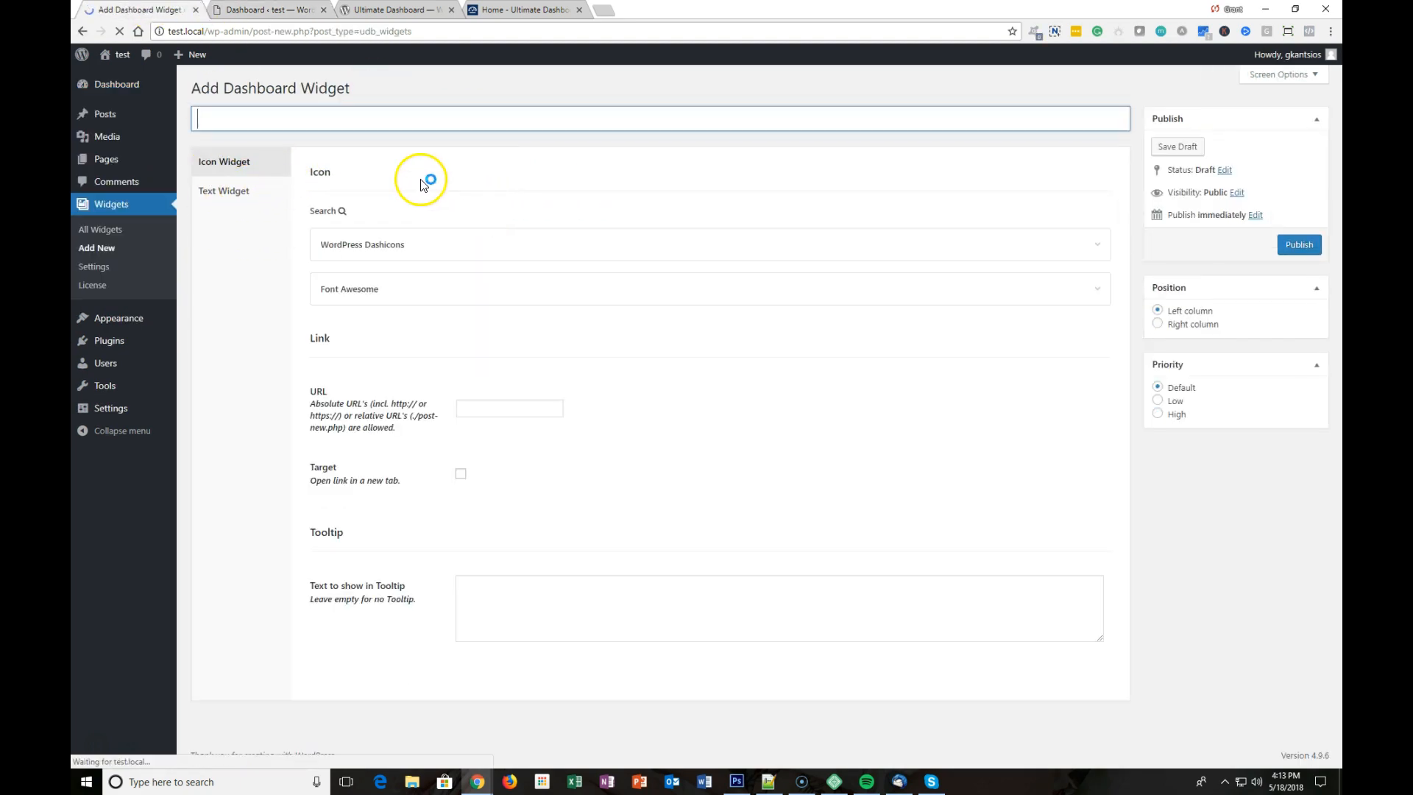
type("Grant's Text Widget")
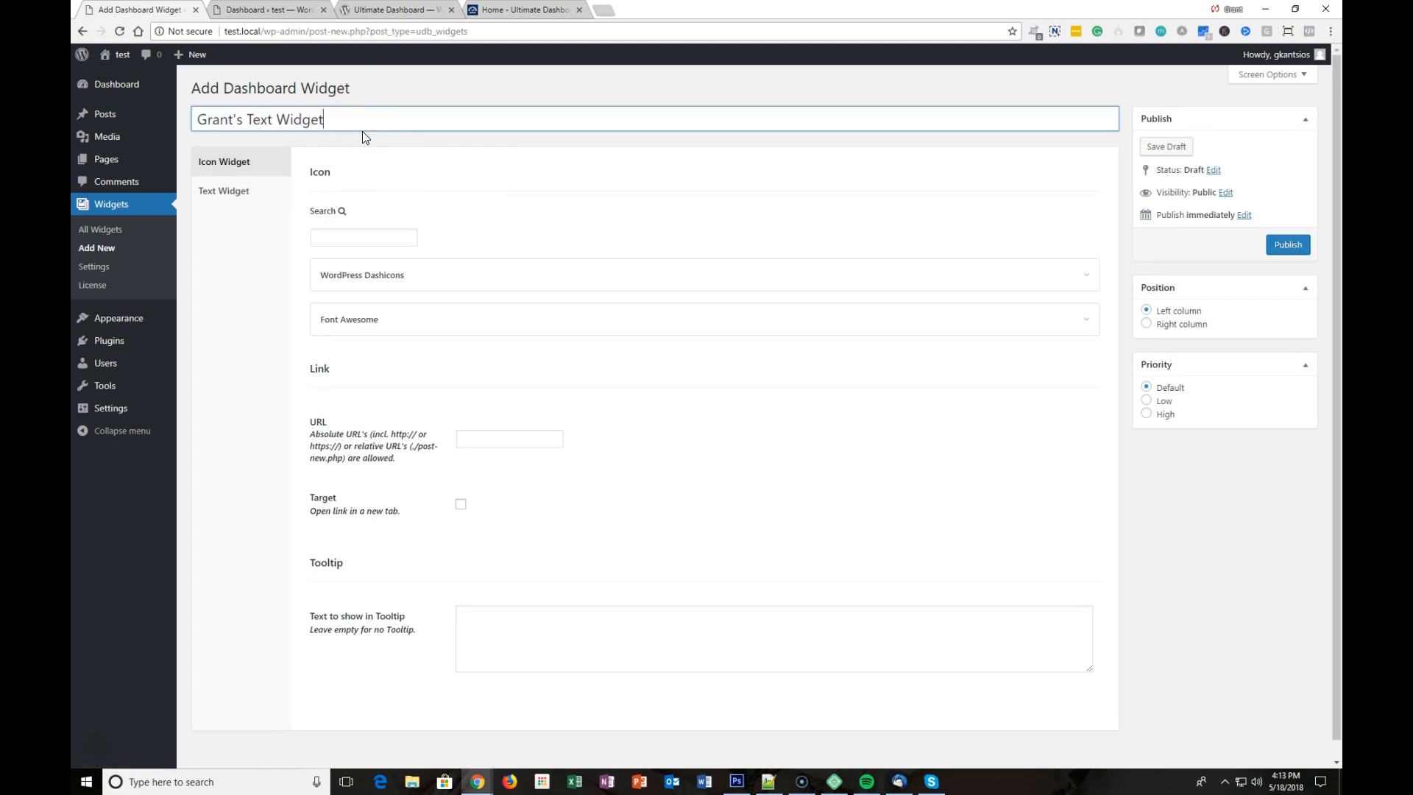
left_click(378, 188)
left_click(1167, 413)
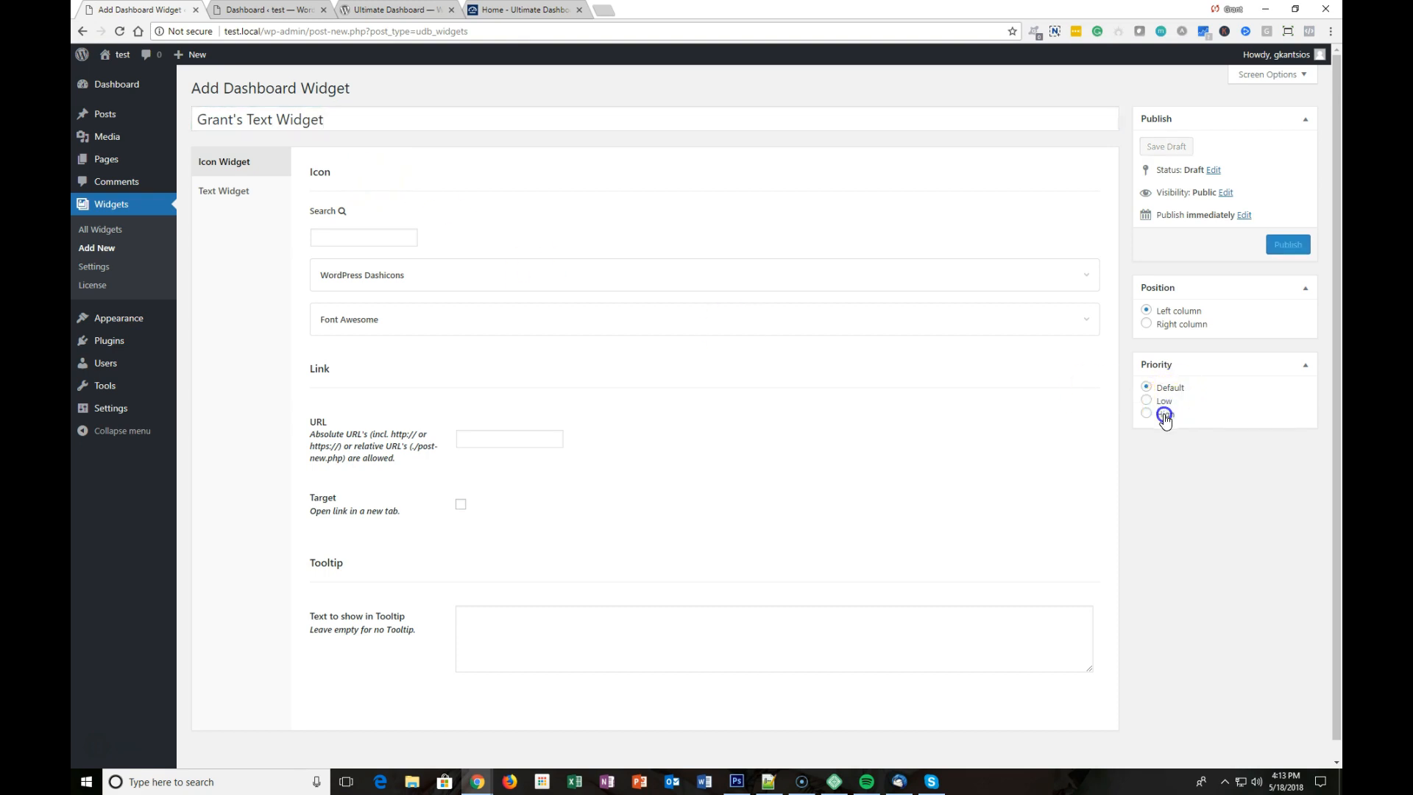
Write "Thank you so much for using us for your website design services. We are always here to help with any issues. Take care!" and publish.
left_click(463, 440)
left_click(214, 189)
left_click(413, 300)
left_click(516, 340)
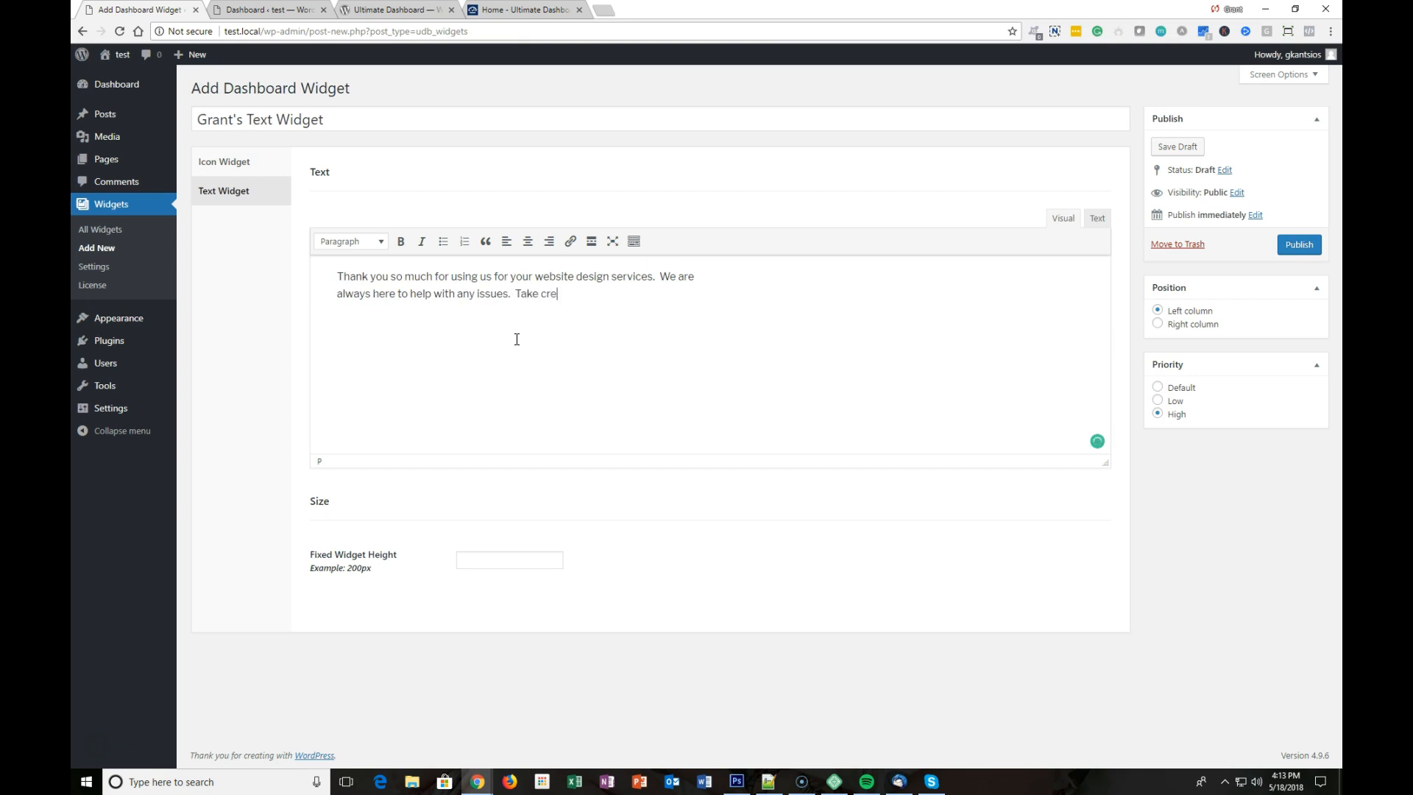
left_click(1294, 245)
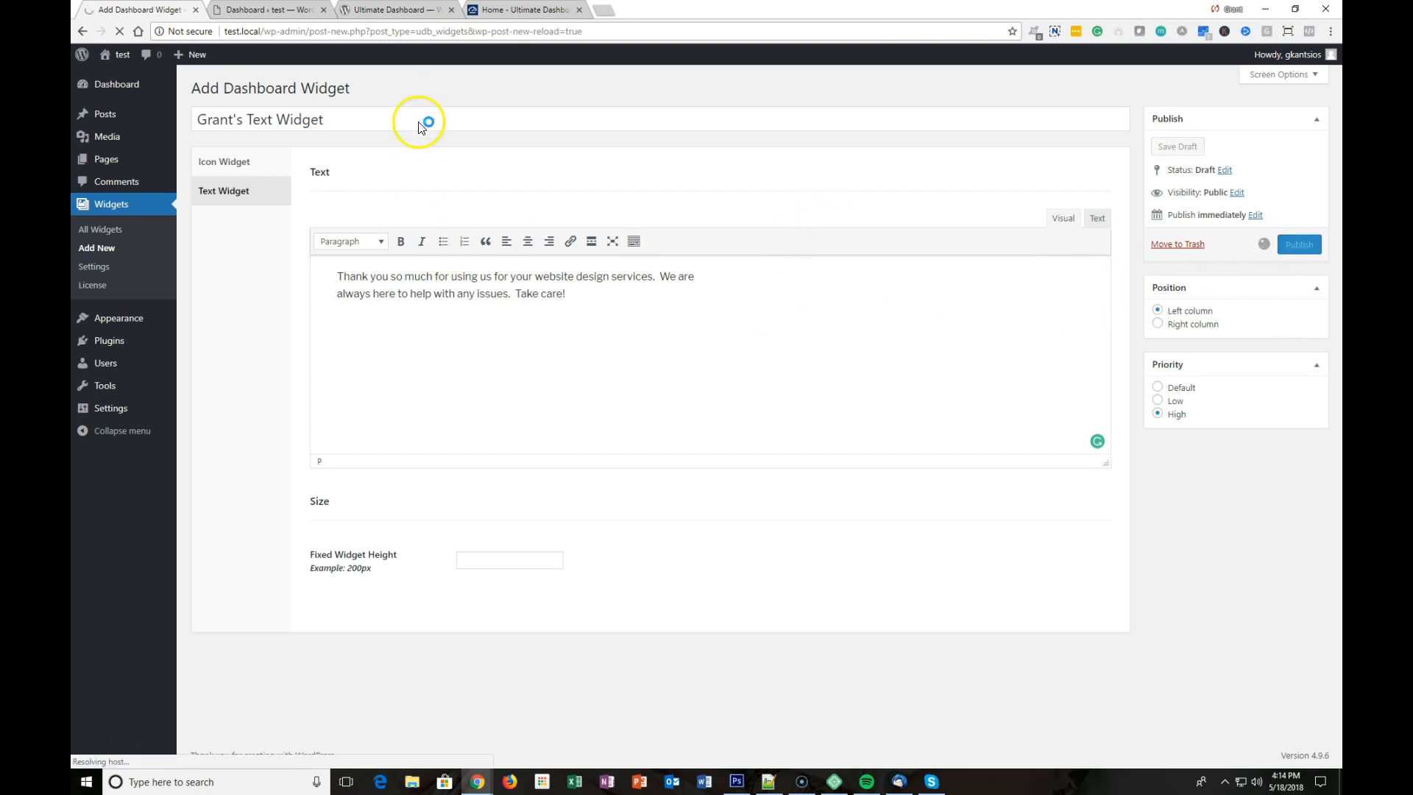
Reload the dashboard home page and arrange the widgets with Pages in the first column and the text widget in the third.
left_click(274, 10)
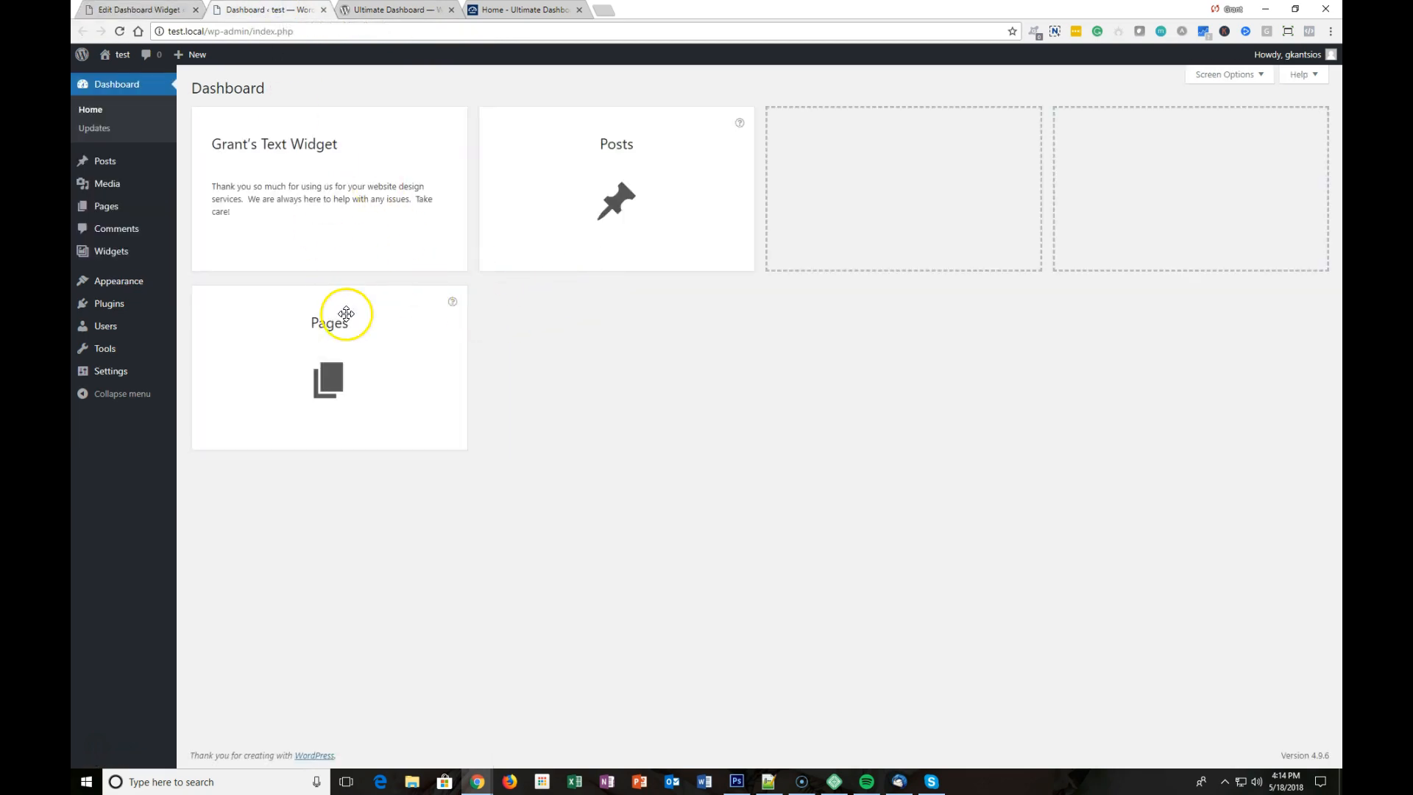
left_click_drag(348, 312, 328, 151)
left_click_drag(335, 320, 930, 131)
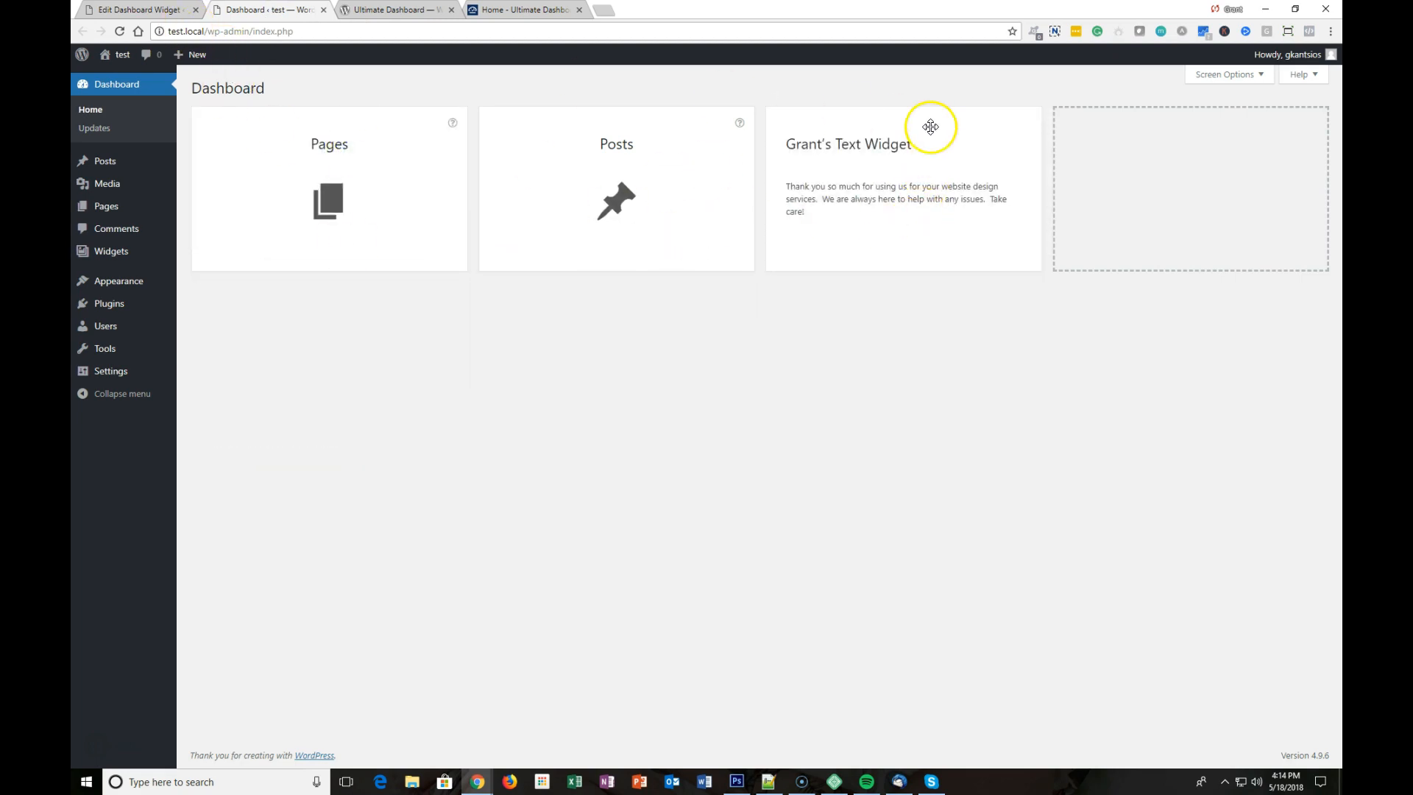
left_click_drag(808, 174, 829, 213)
left_click(837, 157)
left_click(851, 162)
left_click(895, 219)
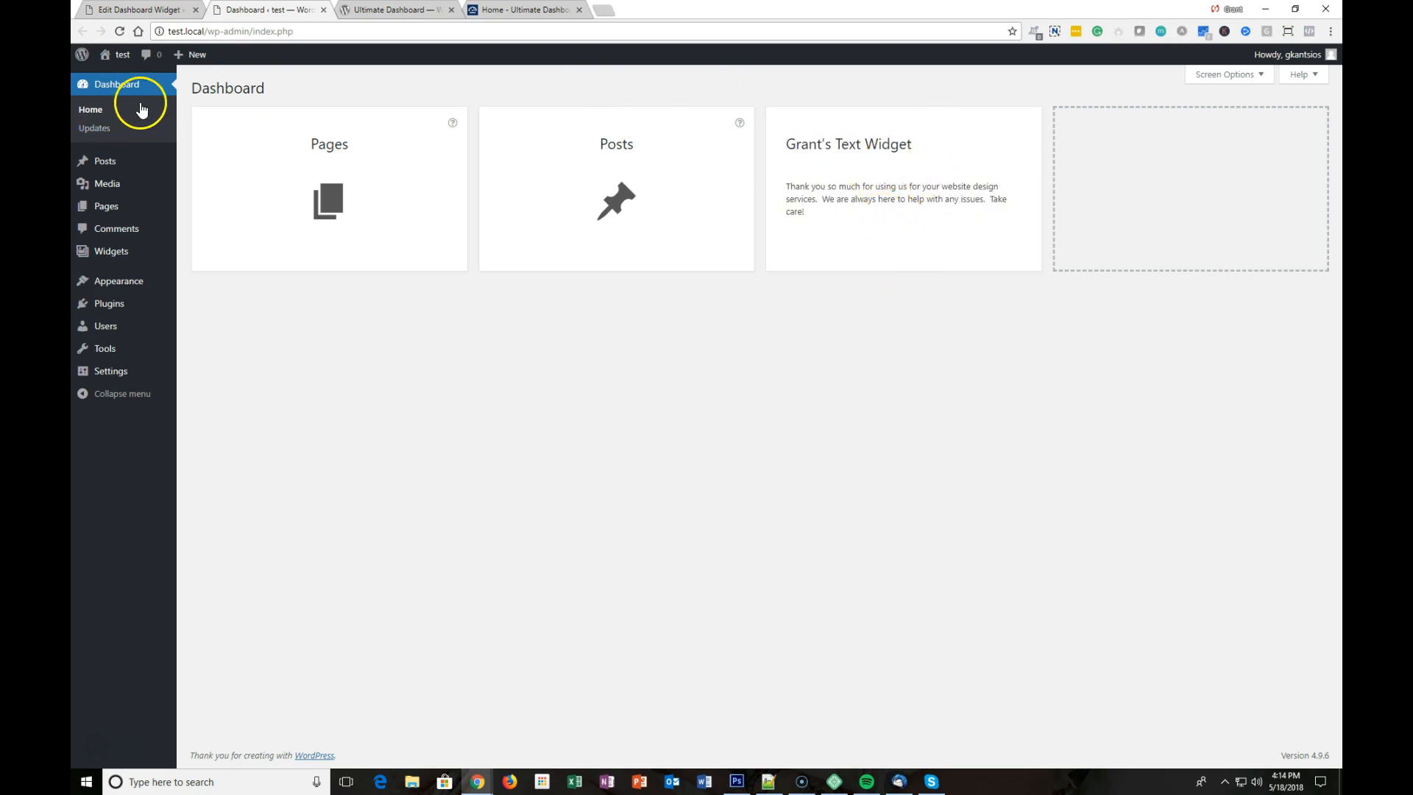
Check the example dashboard on the Ultimate Dashboard website and start a new dashboard widget titled "Support".
left_click(157, 15)
left_click(509, 10)
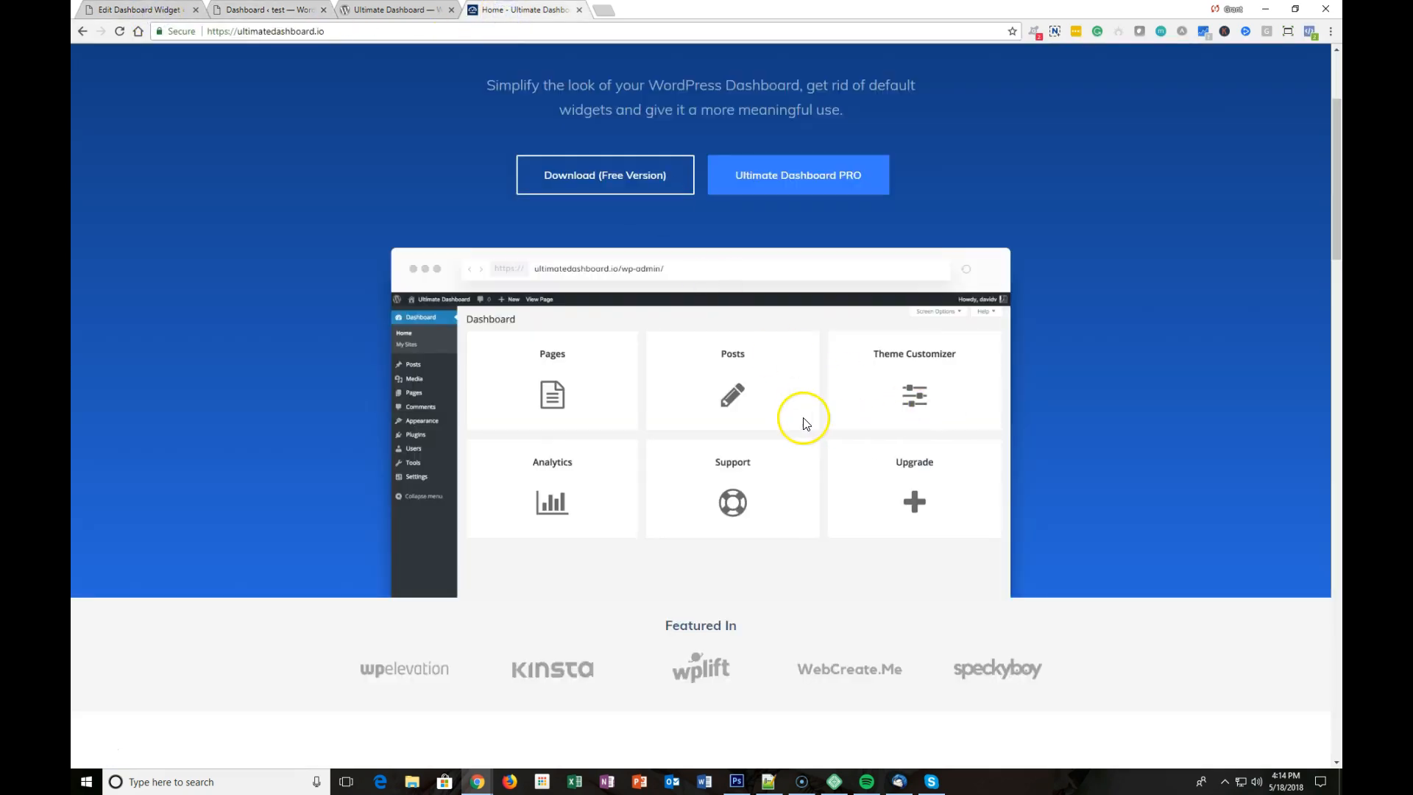
left_click(121, 12)
left_click(376, 88)
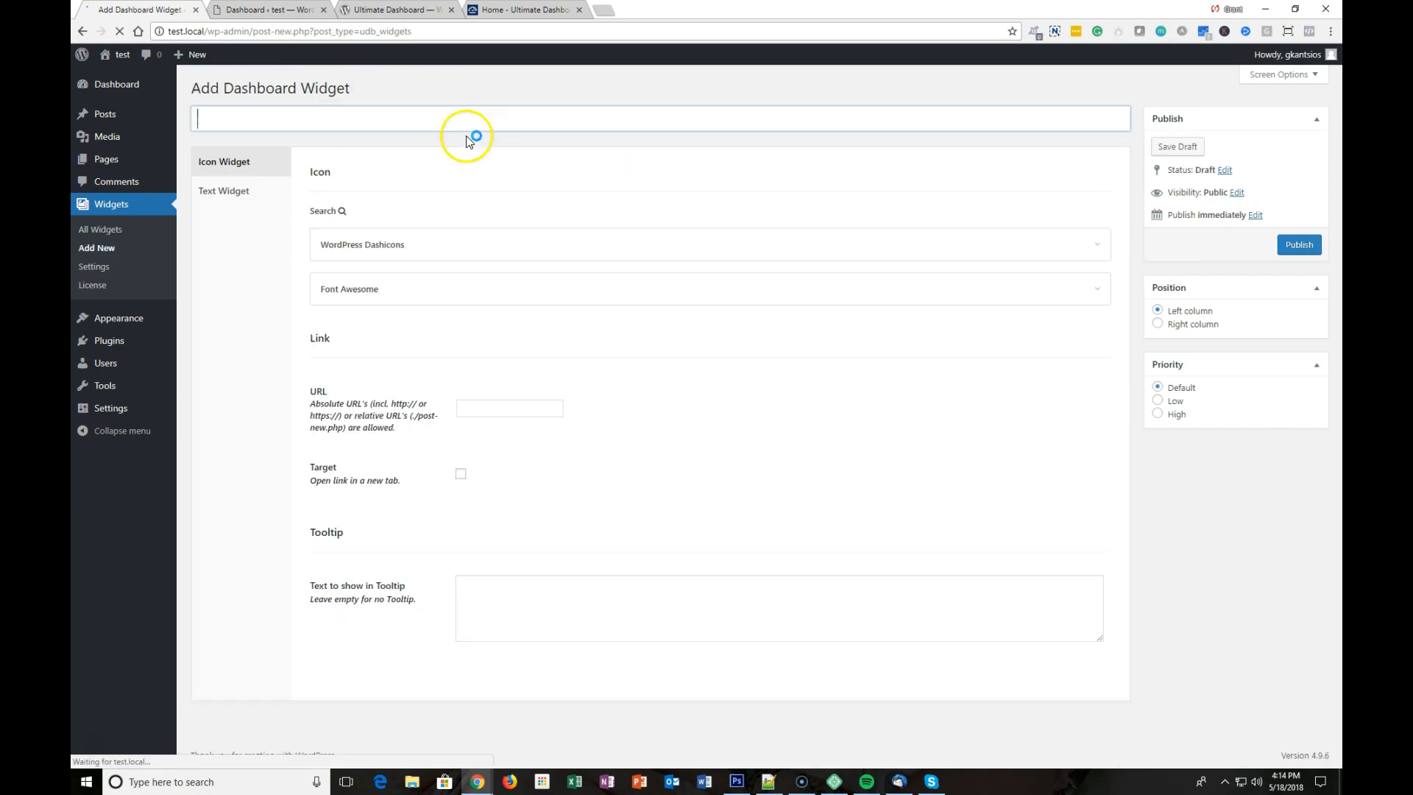
type("Support")
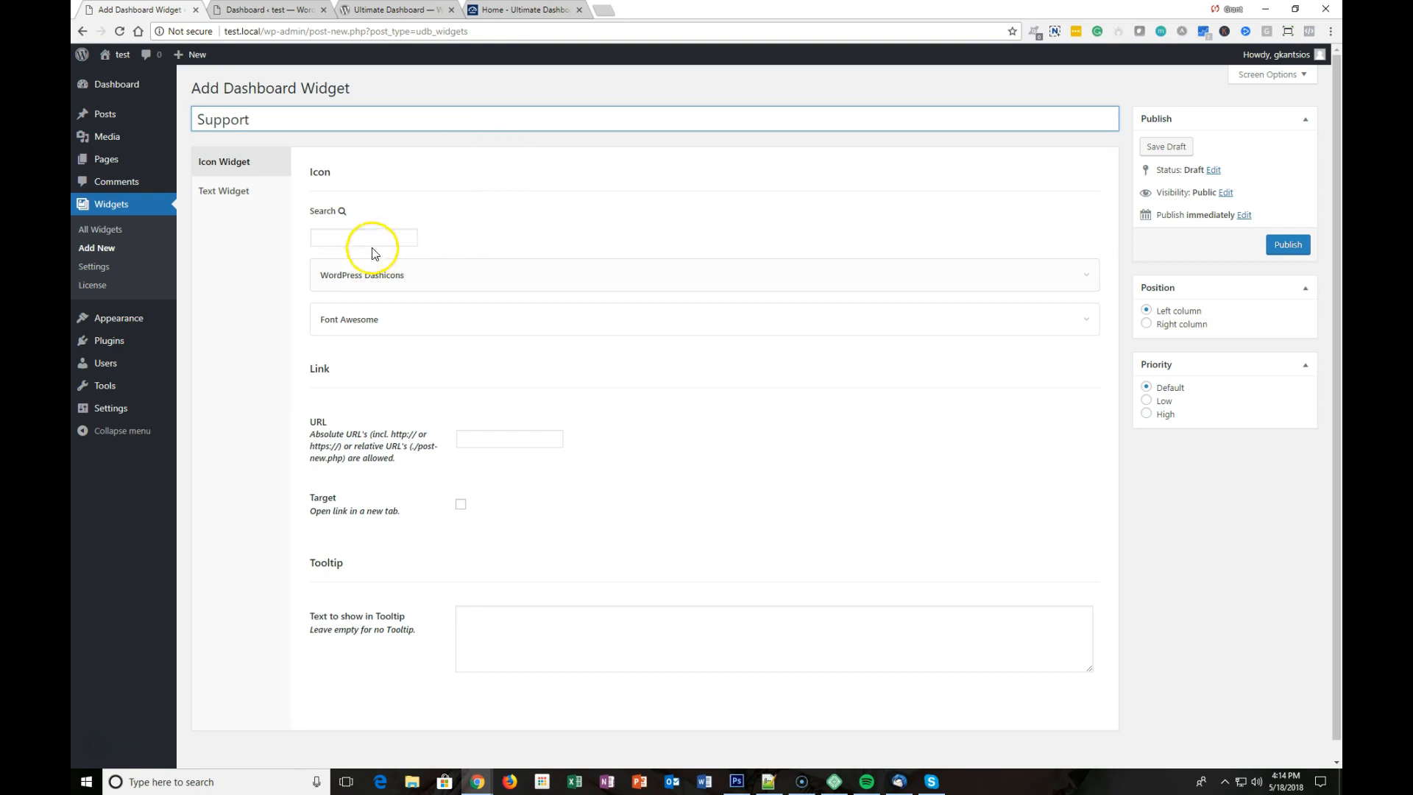
Search the icon library for "phone" and choose the handset Dashicon for the Support widget.
left_click(373, 248)
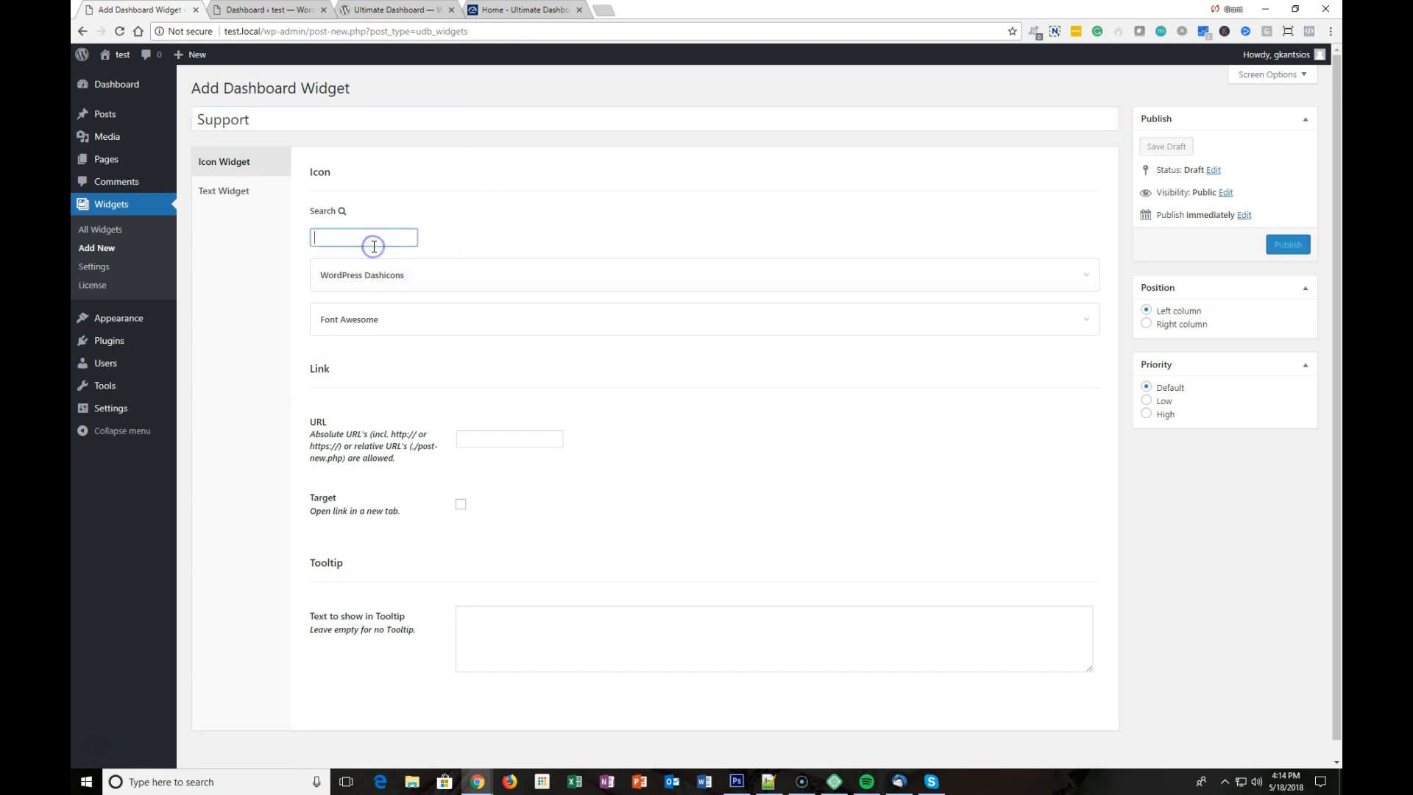
left_click(398, 315)
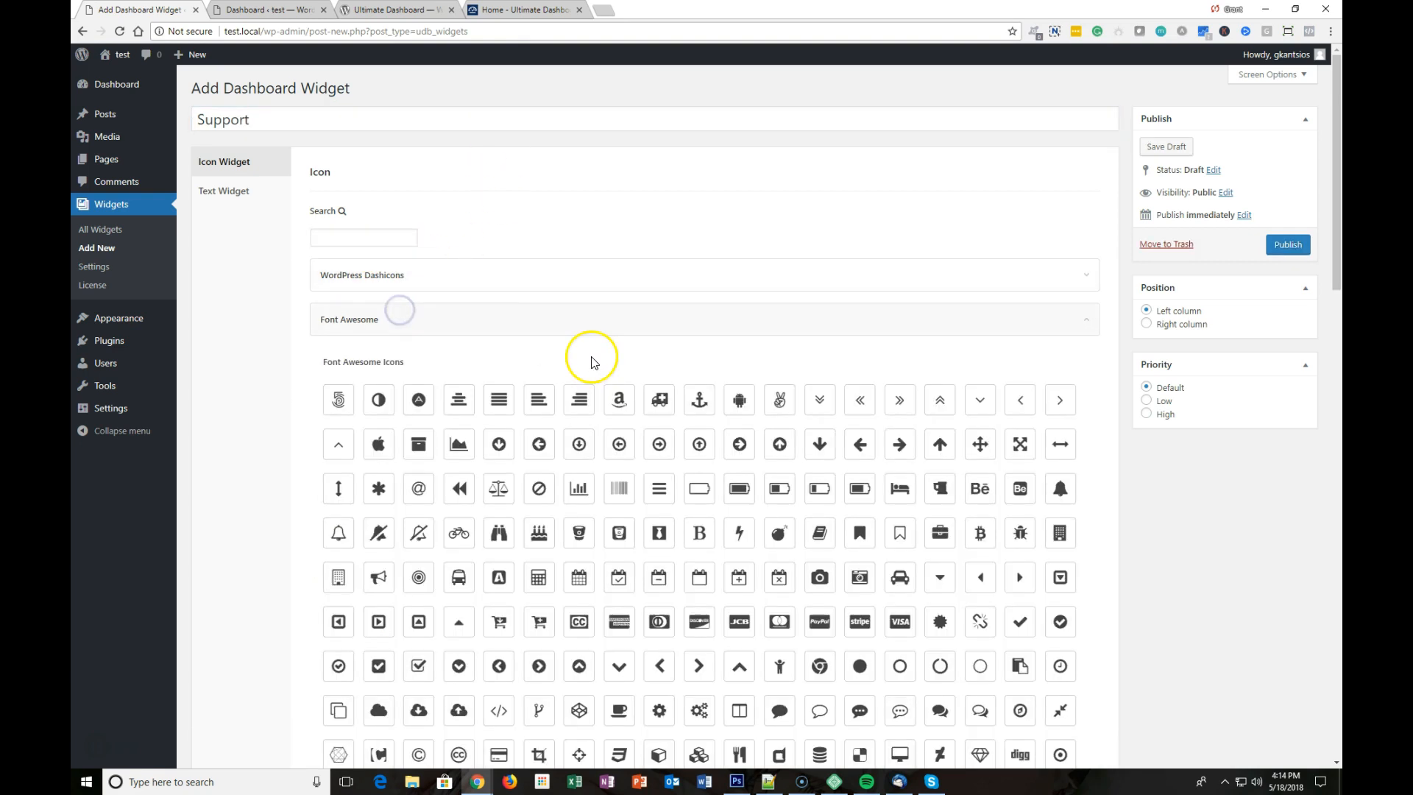
scroll(598, 369, "down", 1)
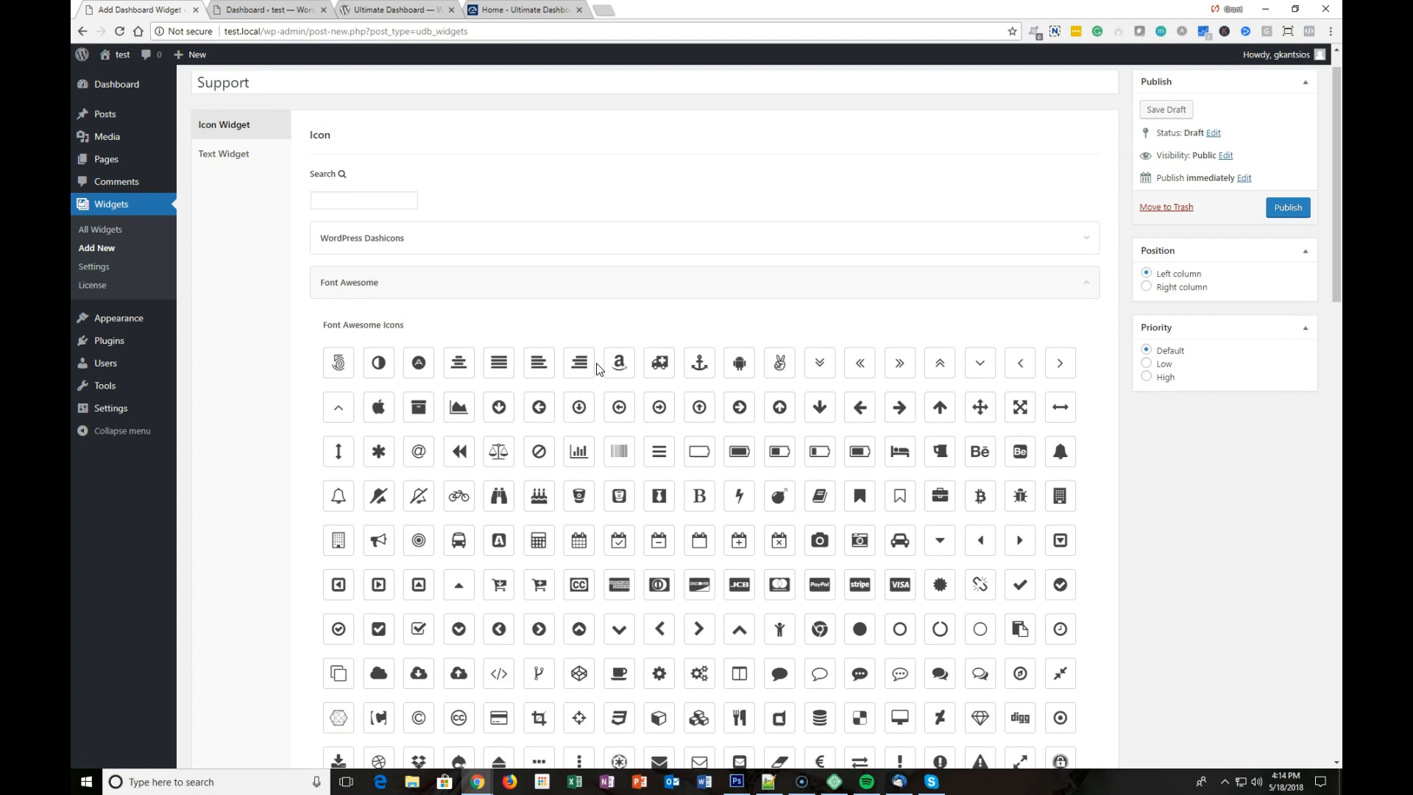
scroll(647, 402, "down", 2)
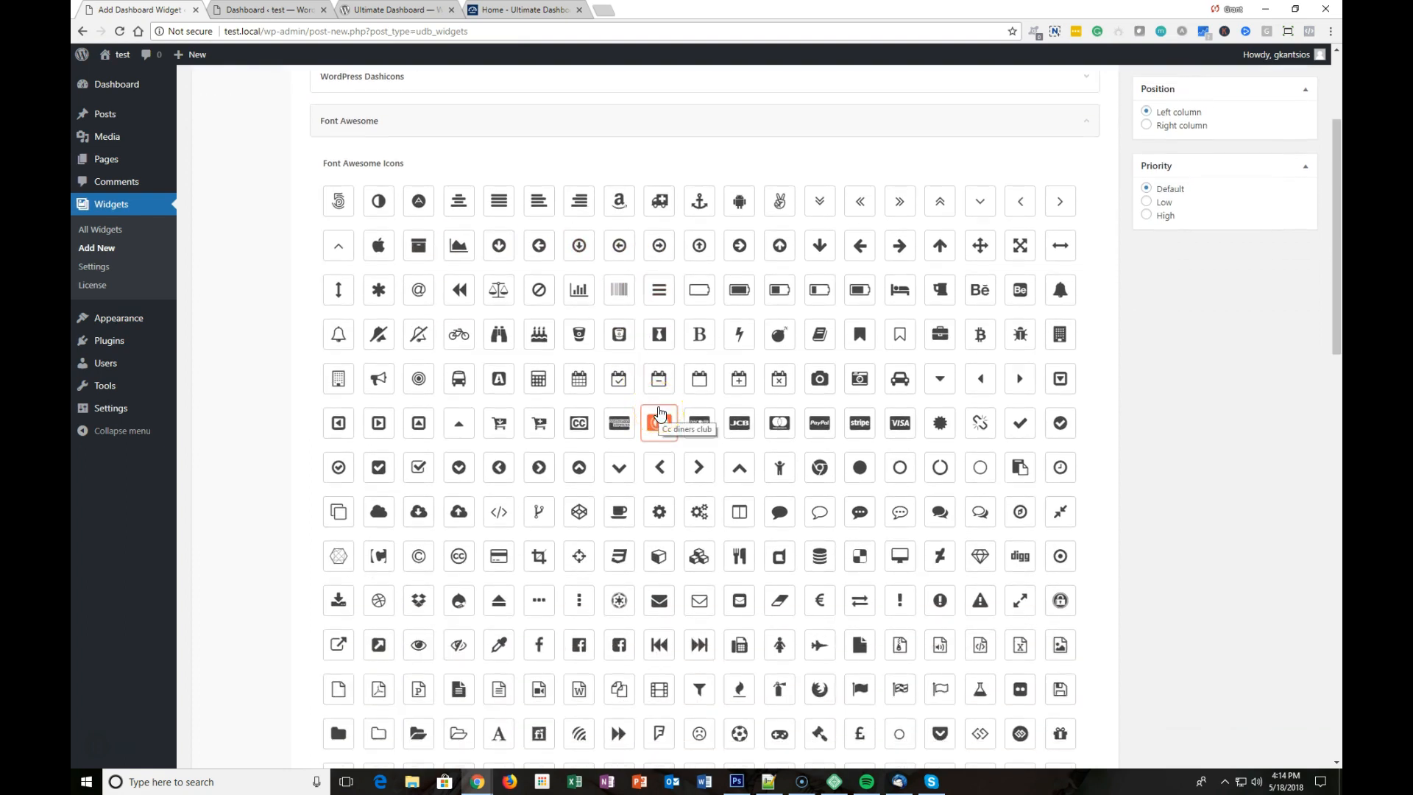
scroll(659, 414, "down", 6)
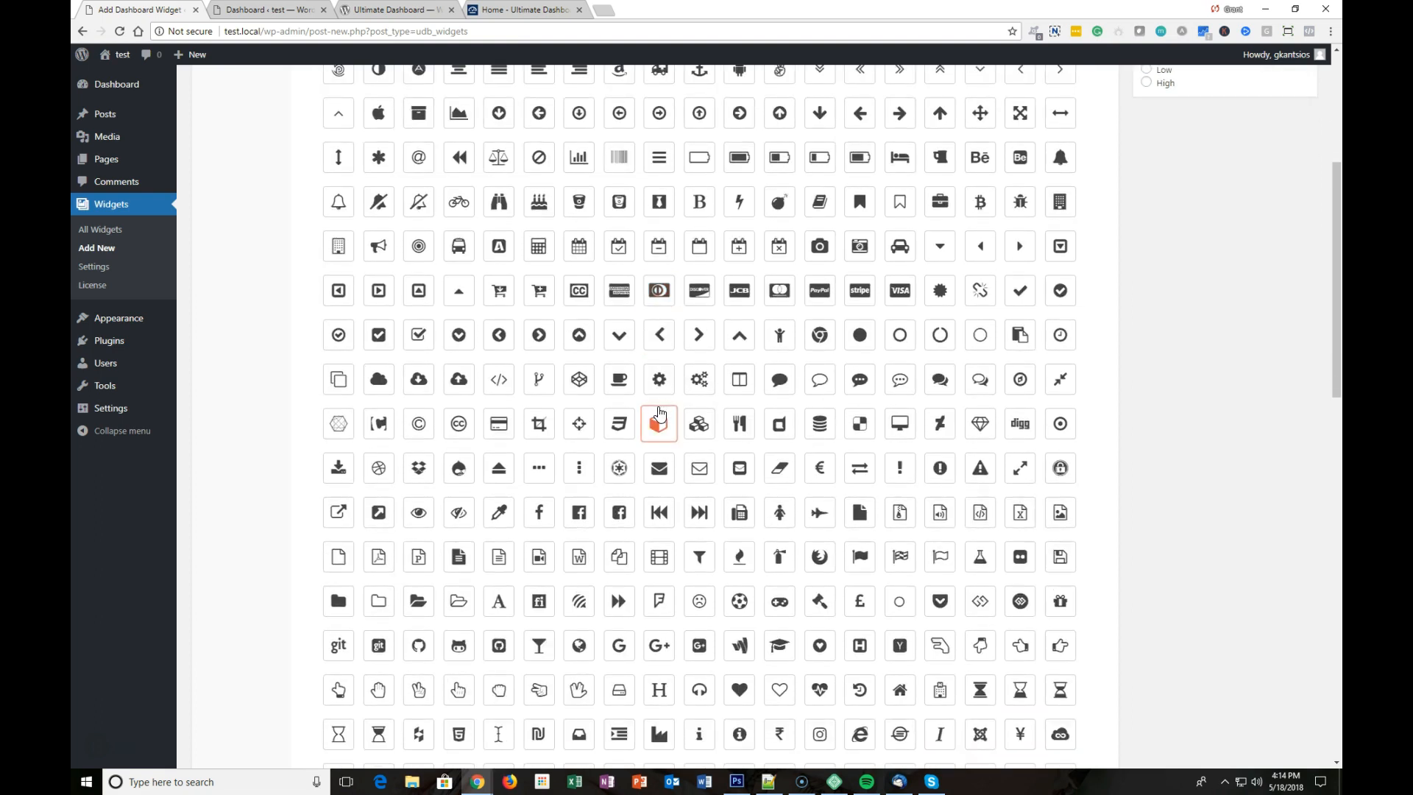
scroll(765, 419, "down", 5)
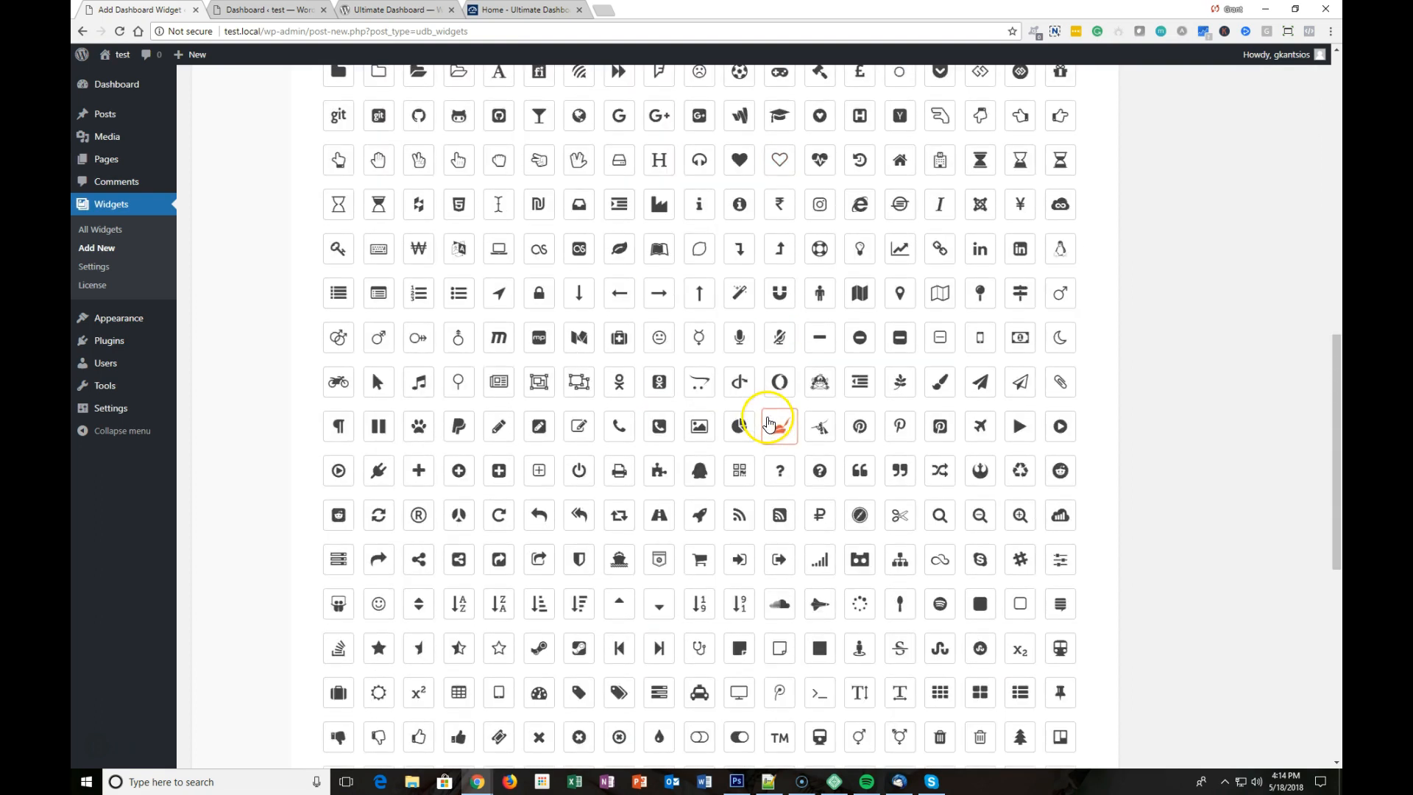
scroll(764, 419, "up", 15)
left_click(374, 237)
type("phone")
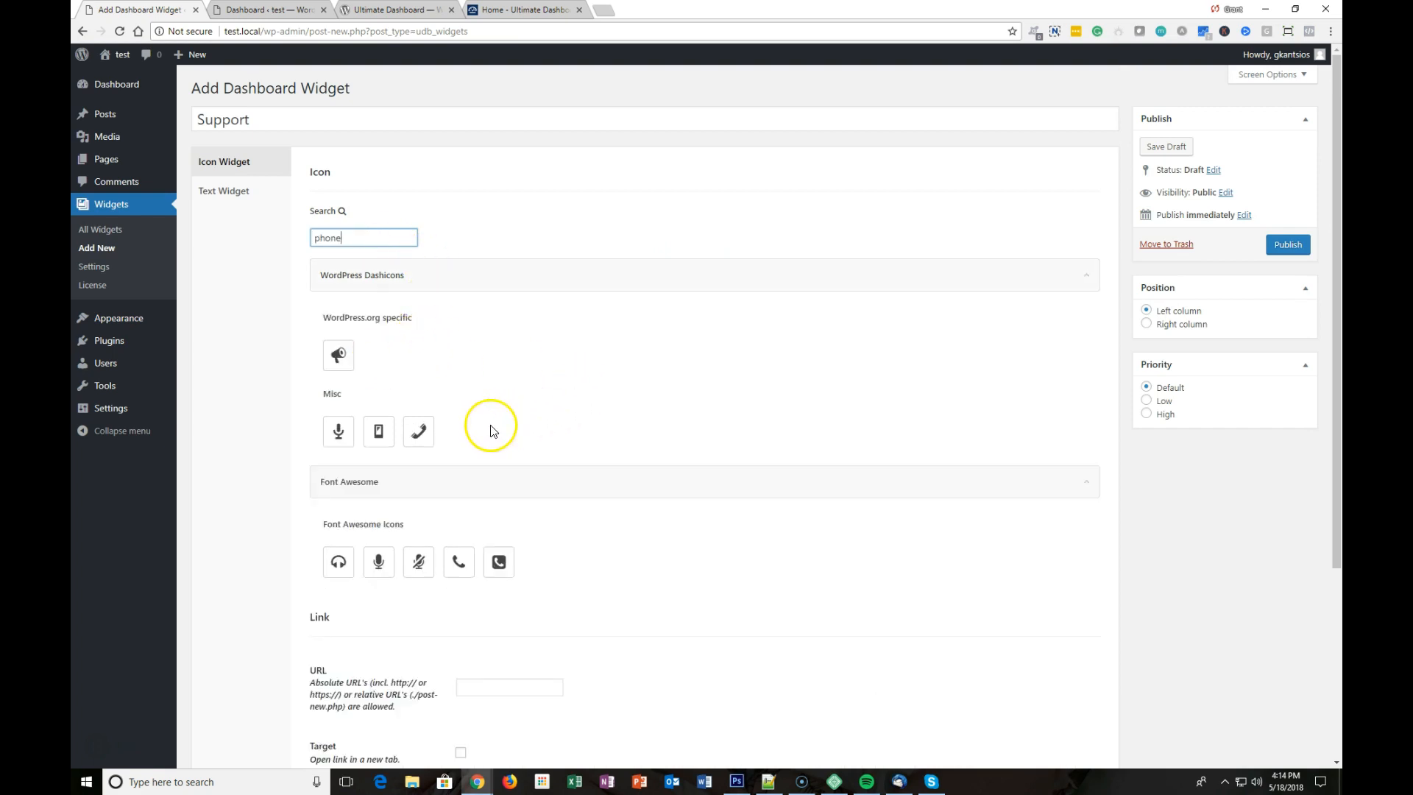
left_click(416, 432)
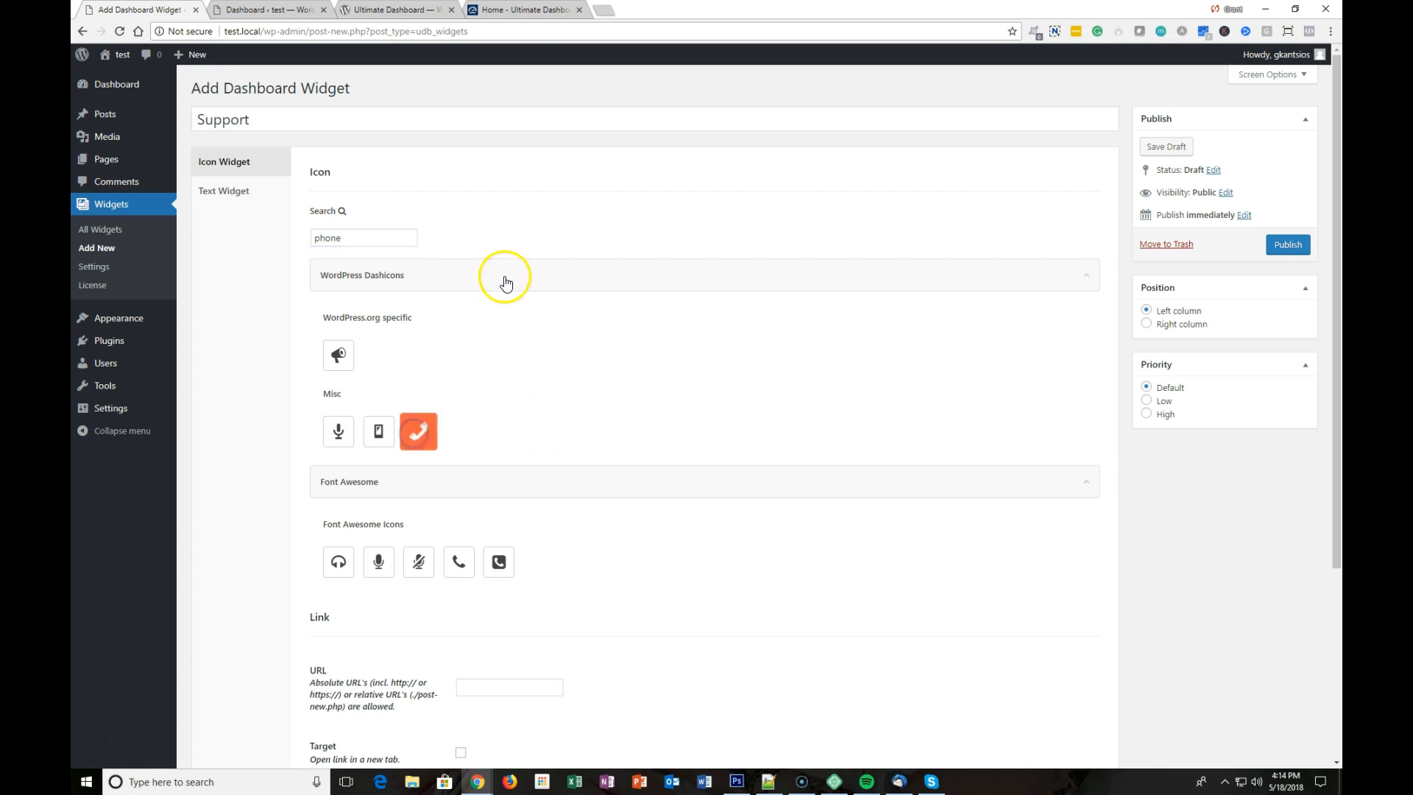
Link the Support widget to the contact-us page of the owner's website and make the link open in a new tab.
scroll(581, 310, "down", 3)
scroll(598, 322, "down", 1)
left_click(513, 423)
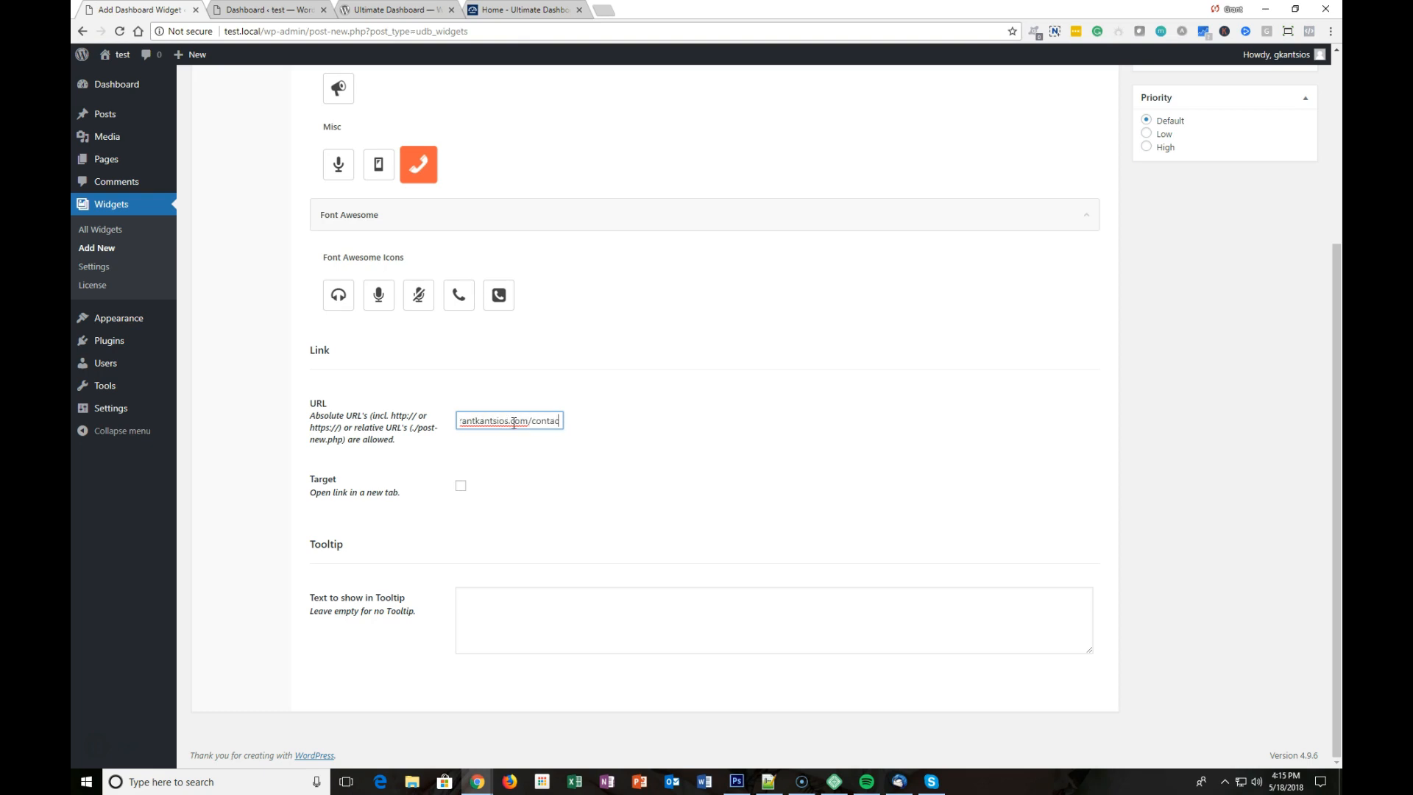
left_click(461, 485)
scroll(599, 467, "up", 3)
scroll(543, 489, "down", 3)
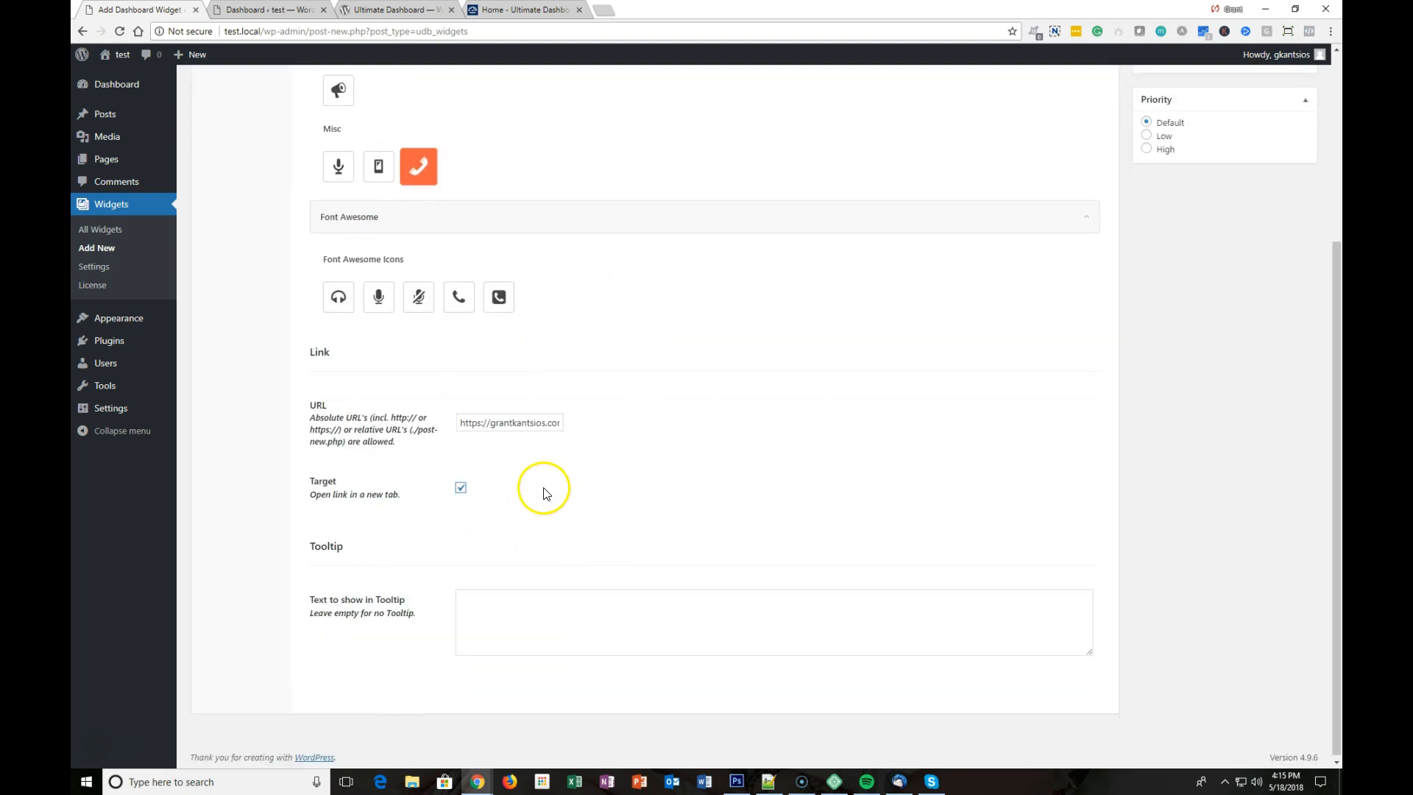
Set the Support widget's priority to High and publish it.
scroll(533, 461, "up", 2)
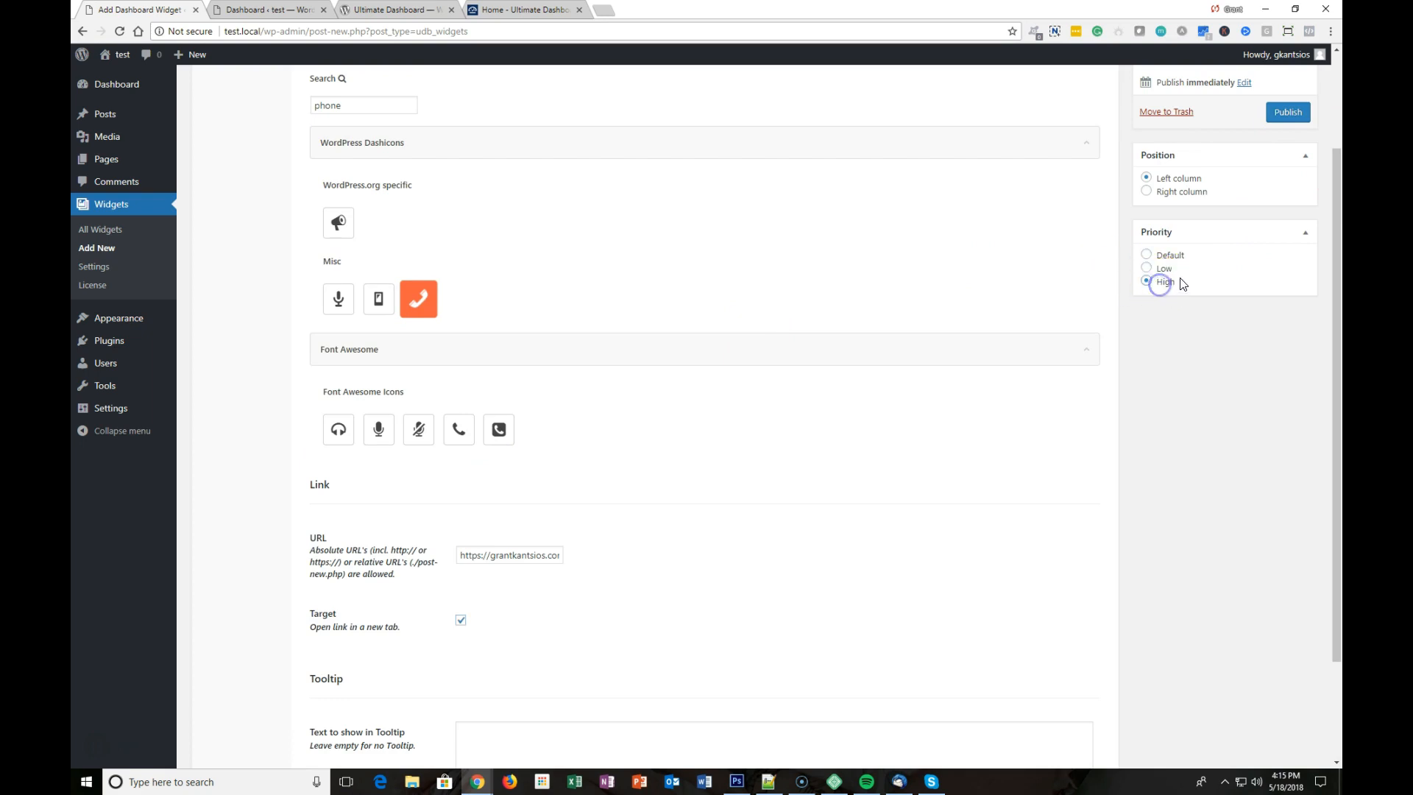
scroll(1182, 284, "up", 2)
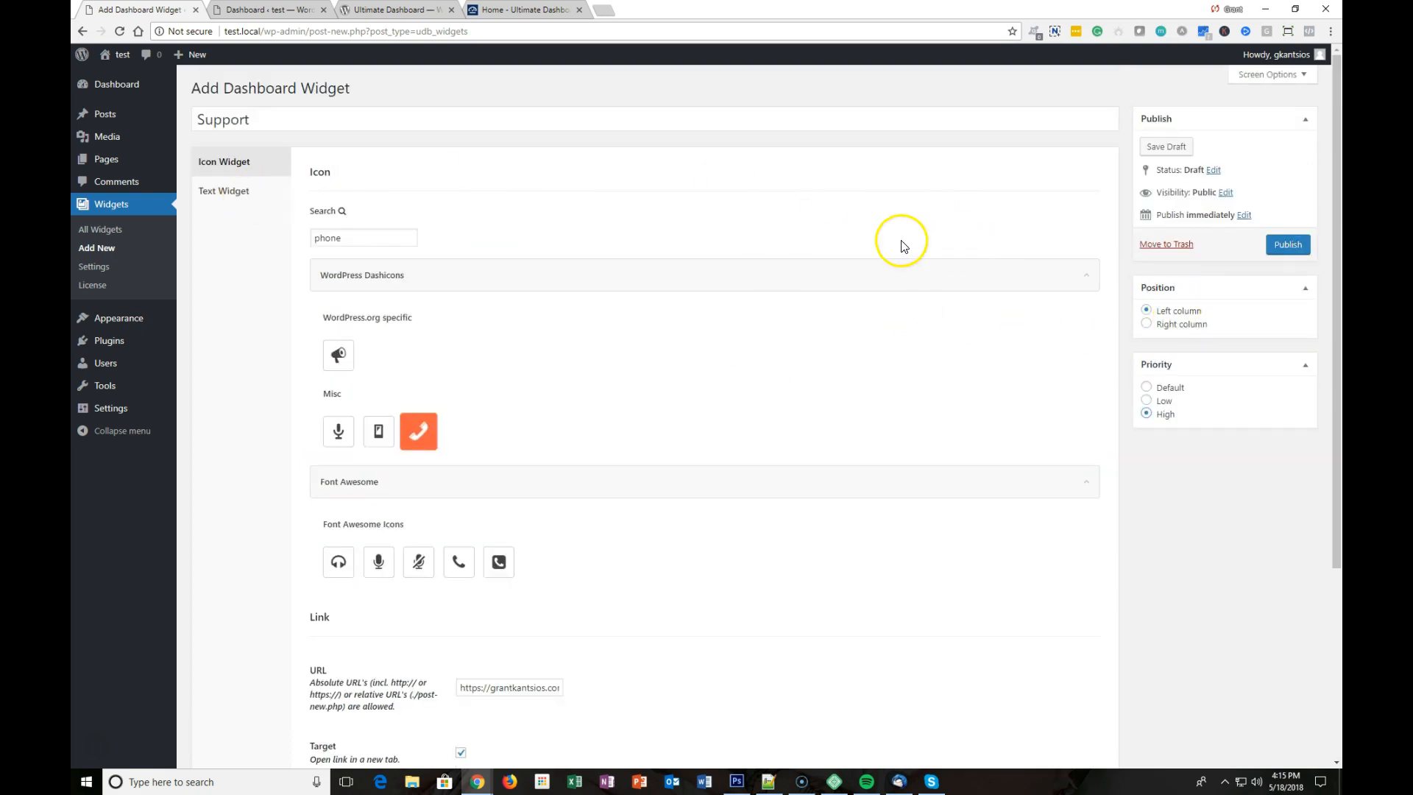
left_click(1288, 244)
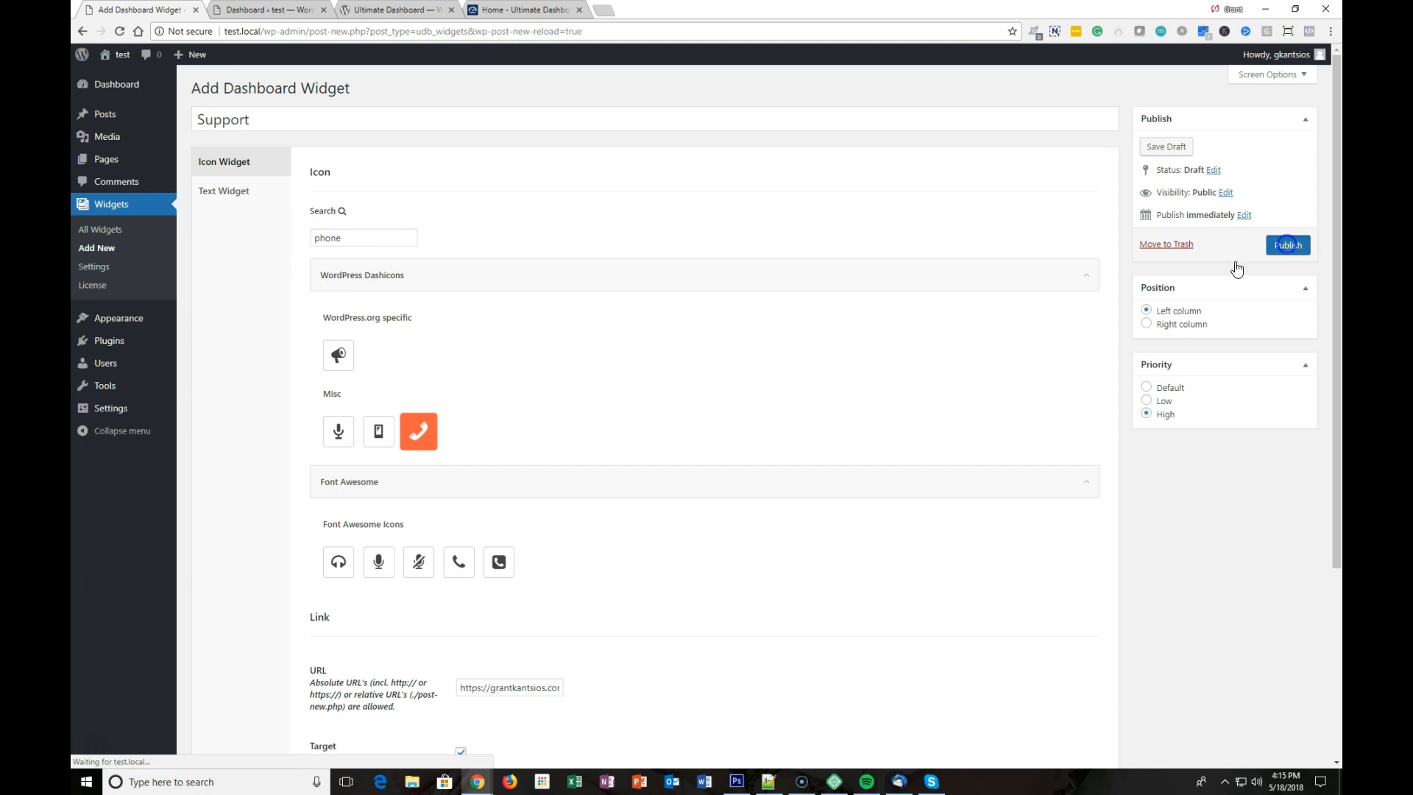
Reload the dashboard home page and arrange the widgets in one row: Pages, Posts, Support and the text widget.
left_click(276, 9)
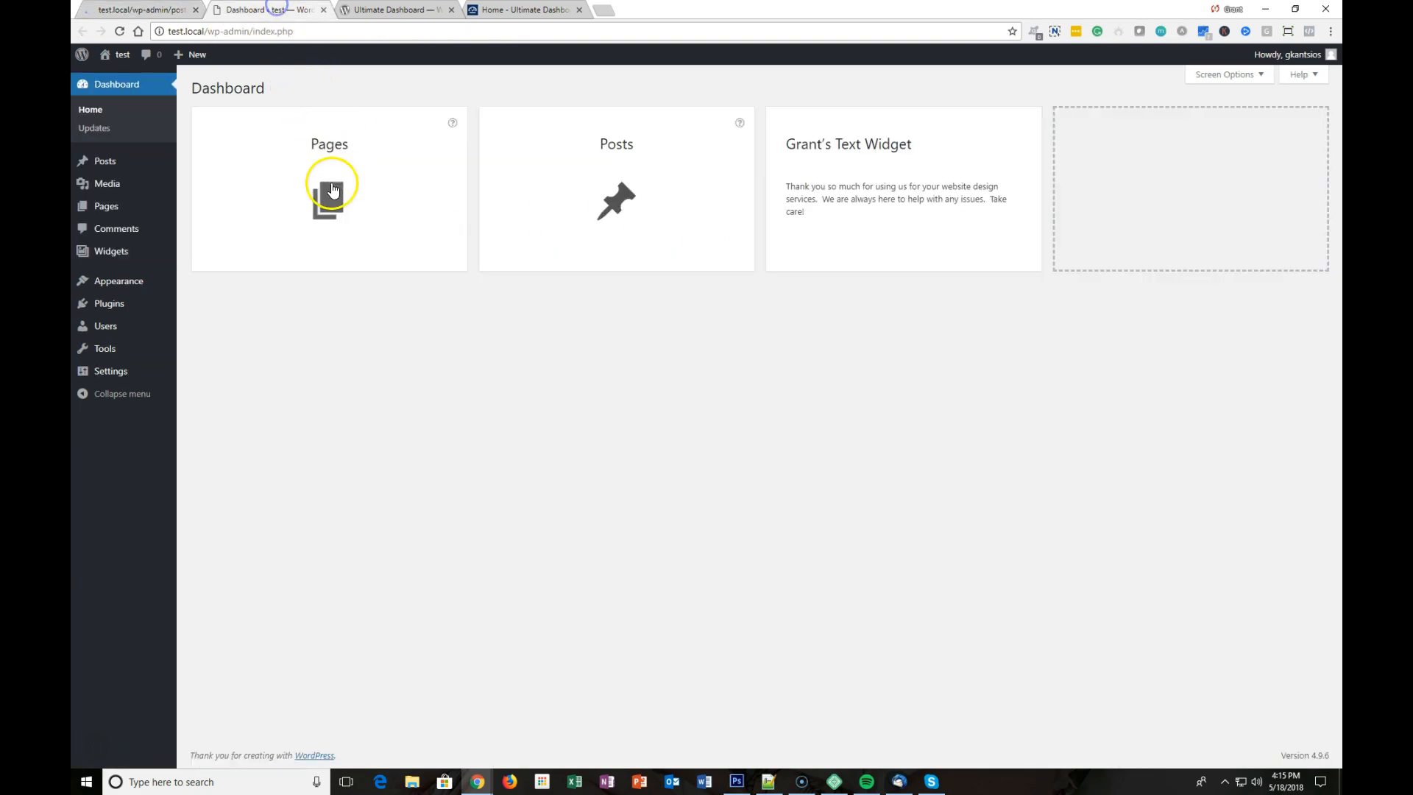
left_click(331, 190)
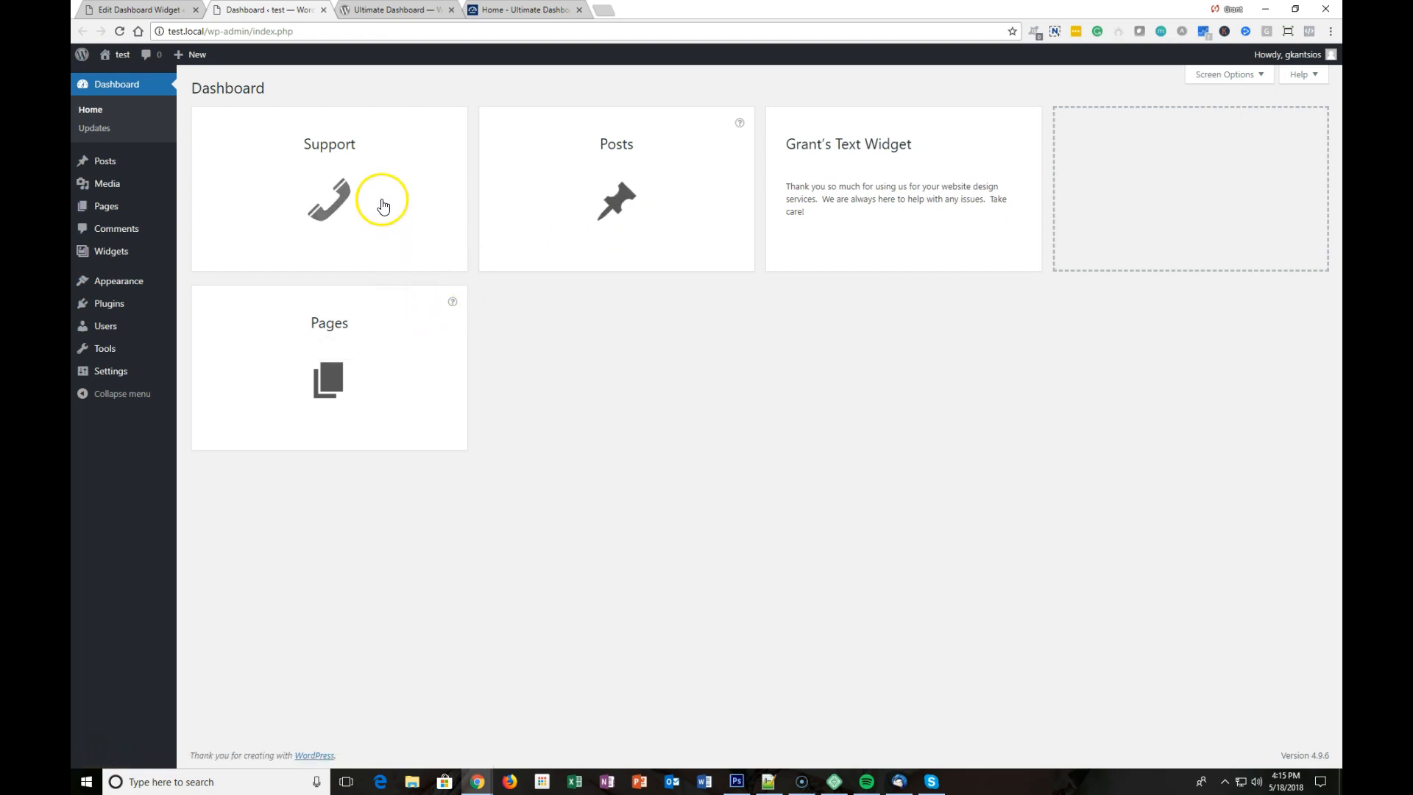
left_click_drag(375, 118, 934, 140)
left_click_drag(913, 324, 1117, 271)
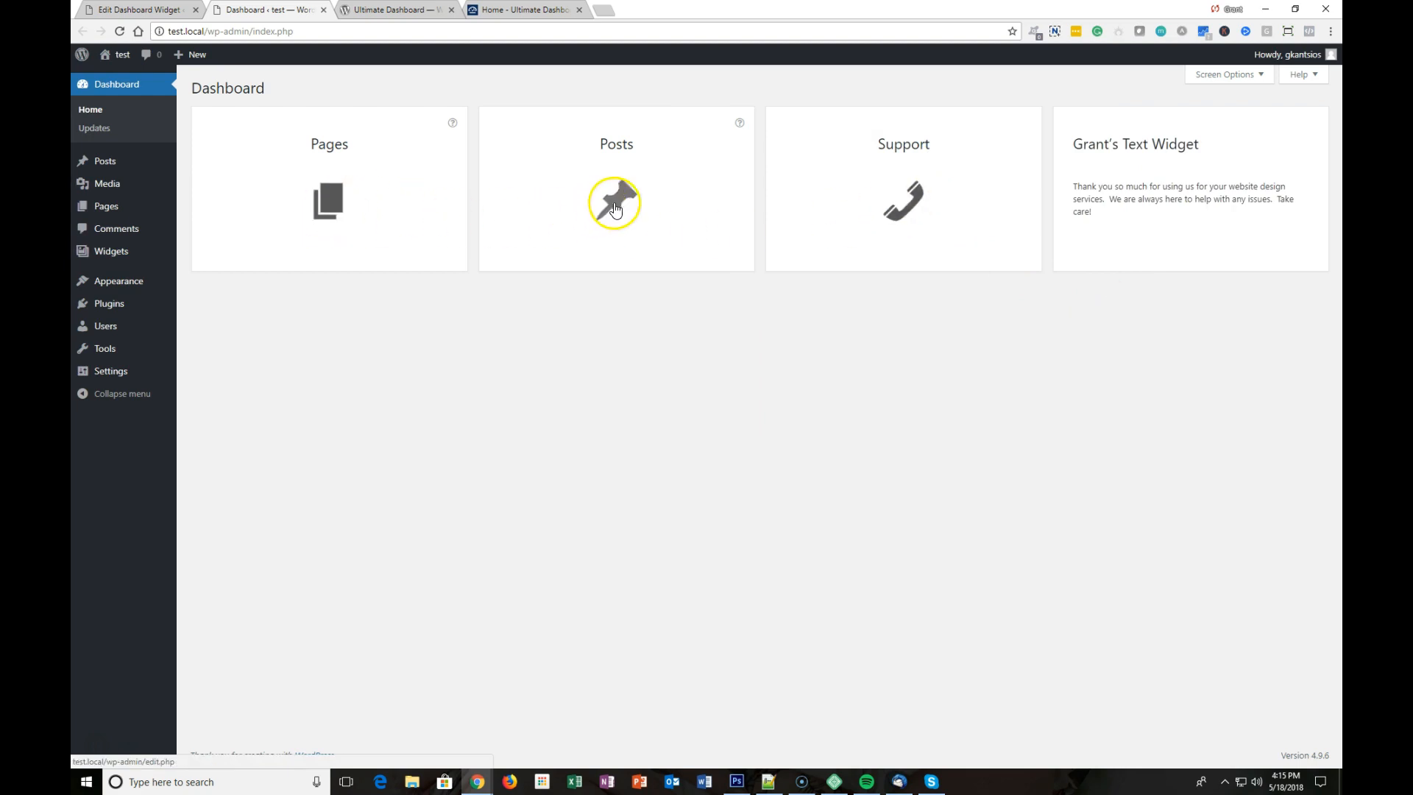
Test the Support widget's link, return to the dashboard home page and review the text widget's message.
left_click(920, 213)
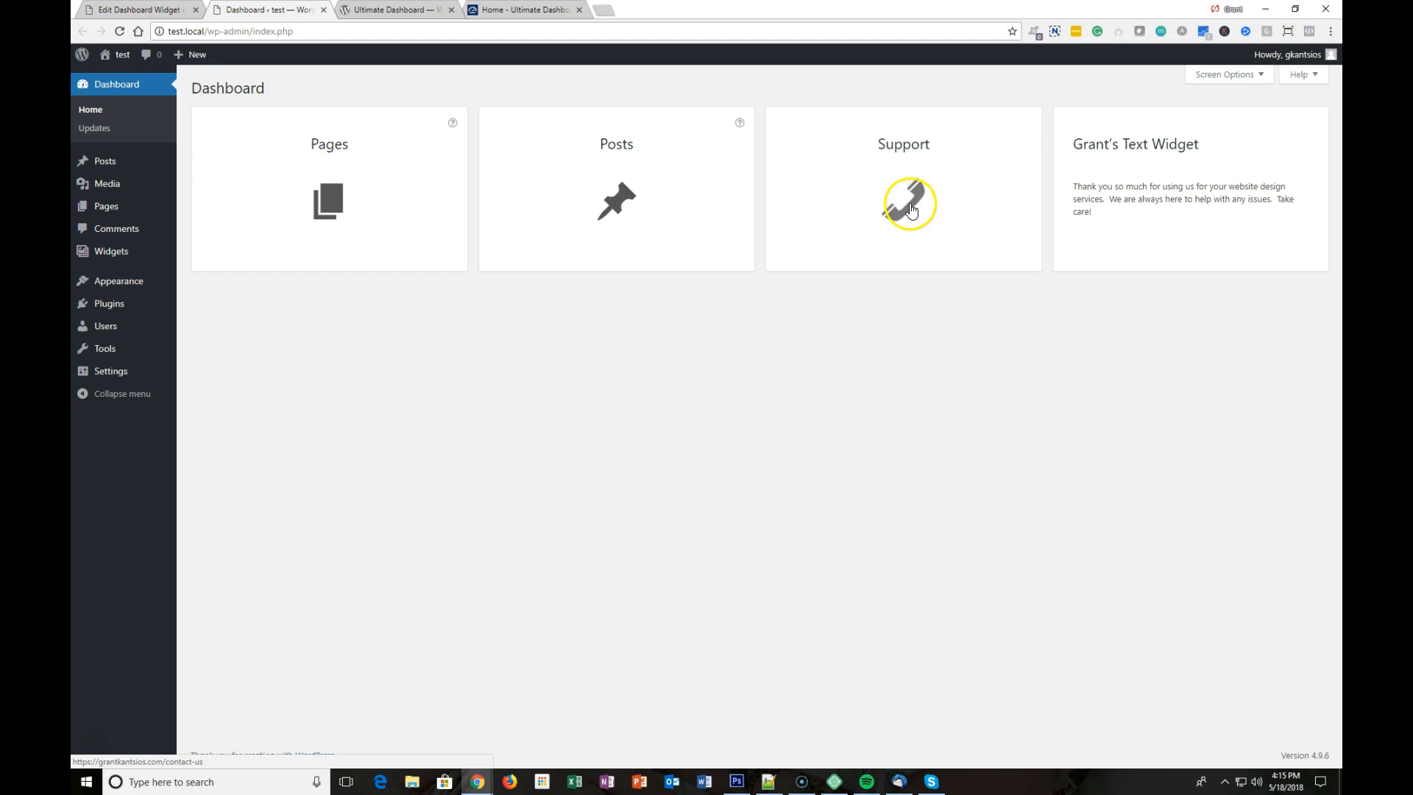
left_click(261, 11)
left_click_drag(1133, 217, 1068, 178)
left_click(1068, 179)
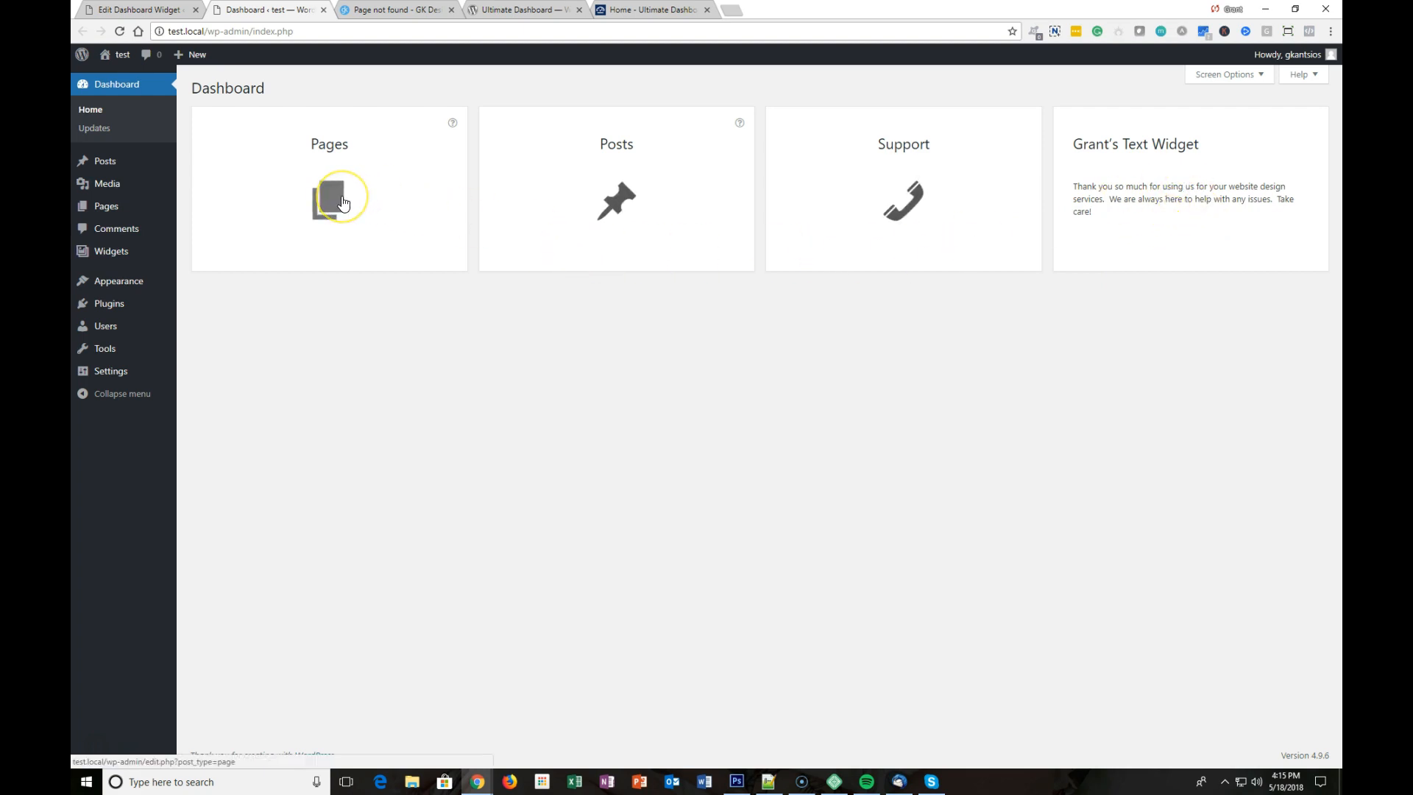
View the Posts widget's tooltip, open the page list through the Pages widget and go back to the dashboard.
mouse_move(742, 125)
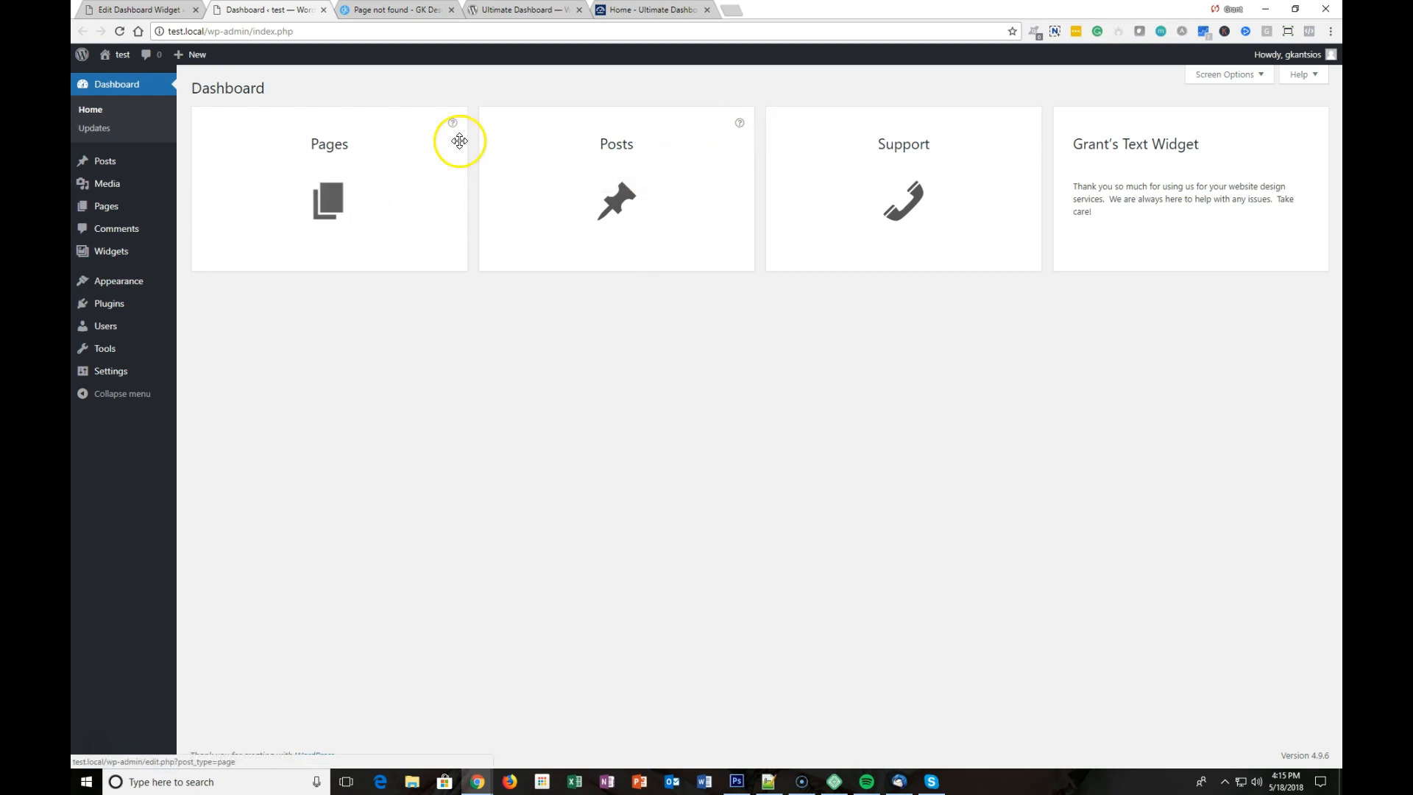
left_click(356, 208)
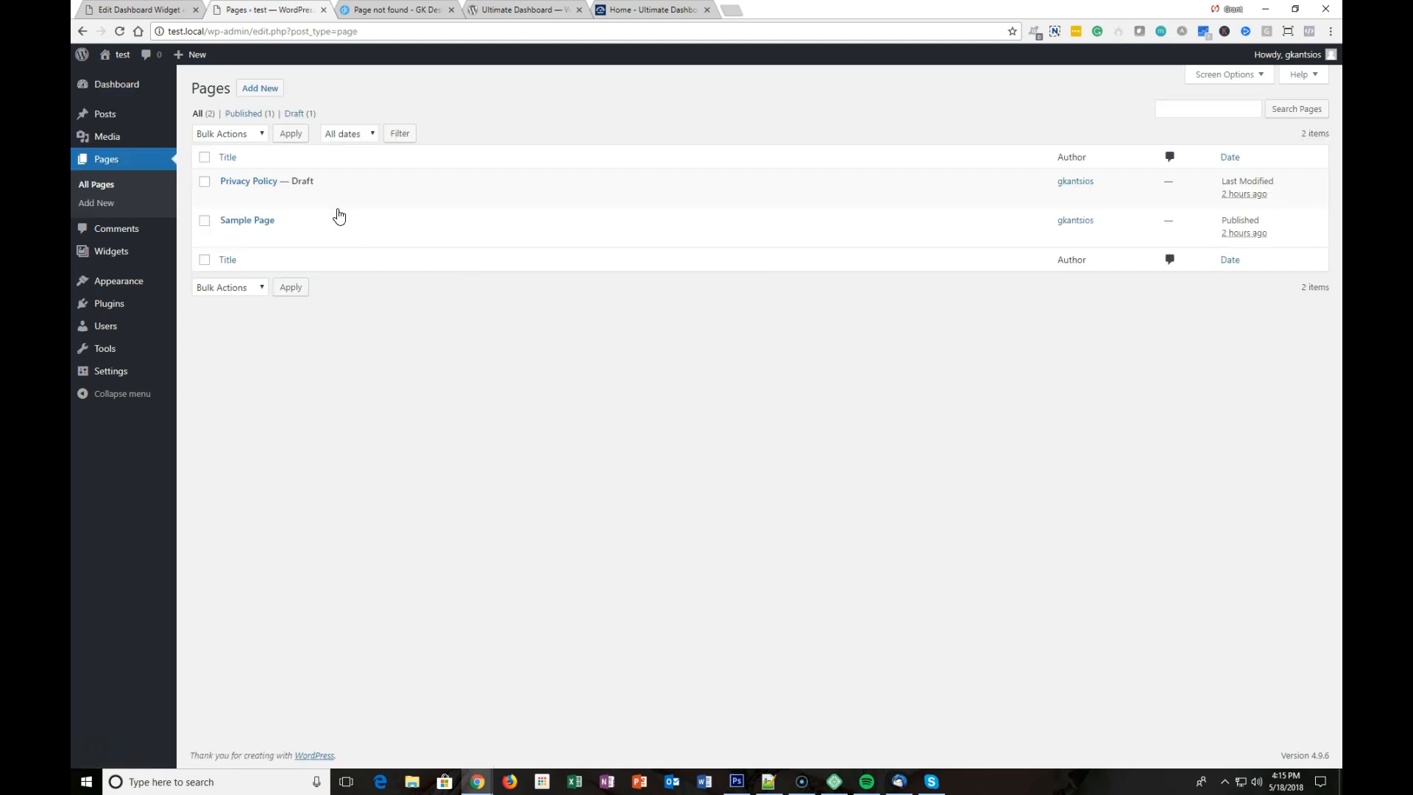
key("alt+Left")
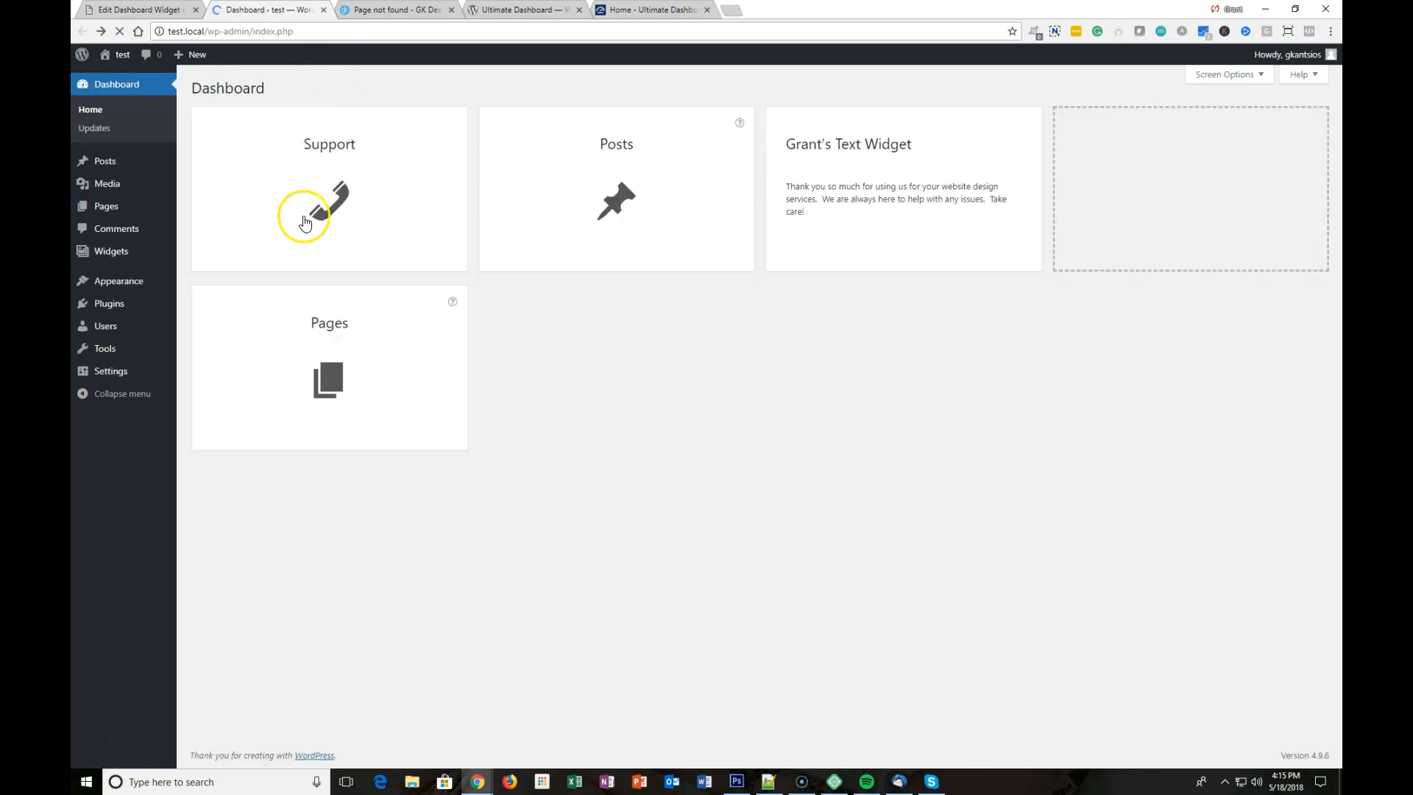
Restore the order on the dashboard by moving Pages to the first column, Support to the third and the text widget to the fourth.
left_click_drag(383, 316, 385, 174)
left_click_drag(385, 278, 1293, 185)
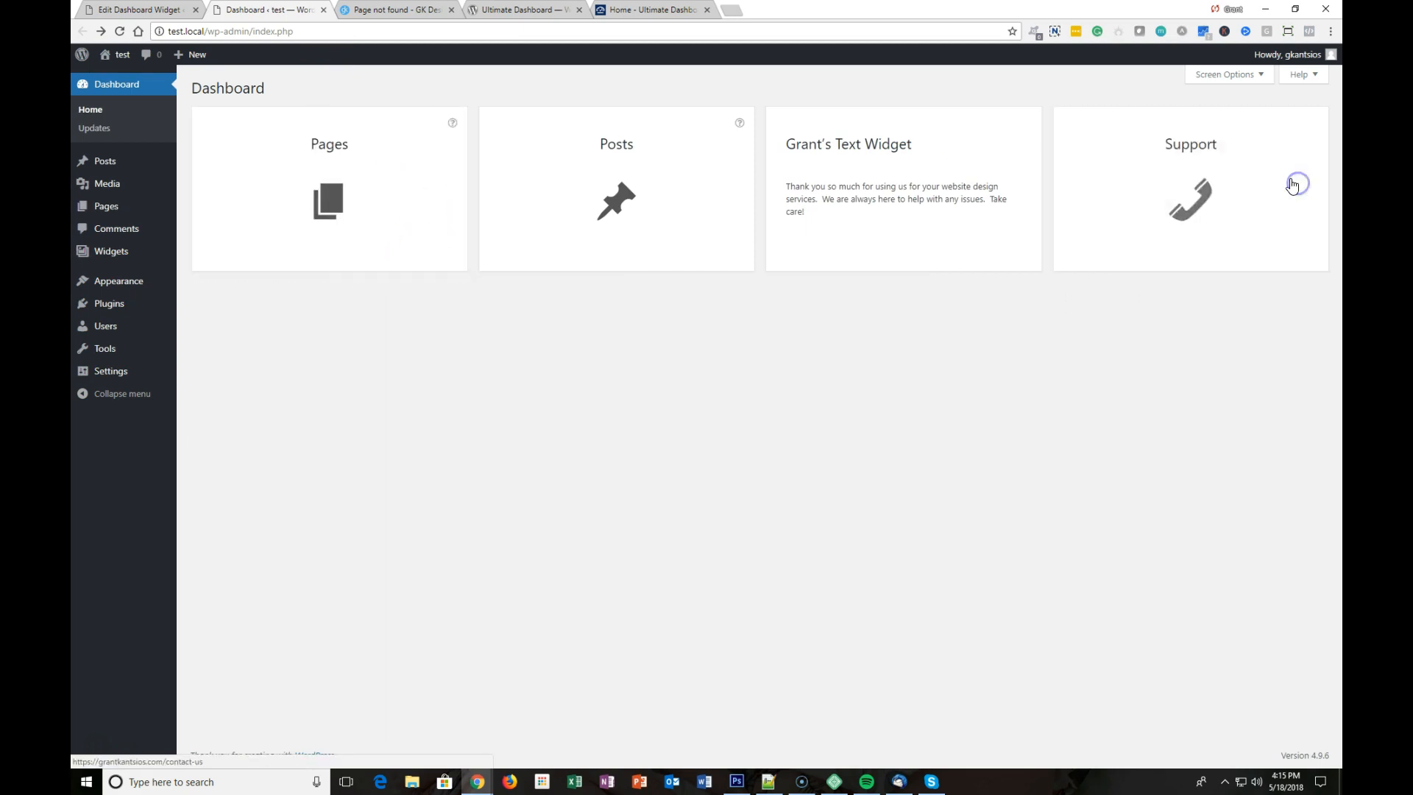
left_click_drag(1025, 162, 1240, 161)
left_click_drag(1123, 318, 901, 172)
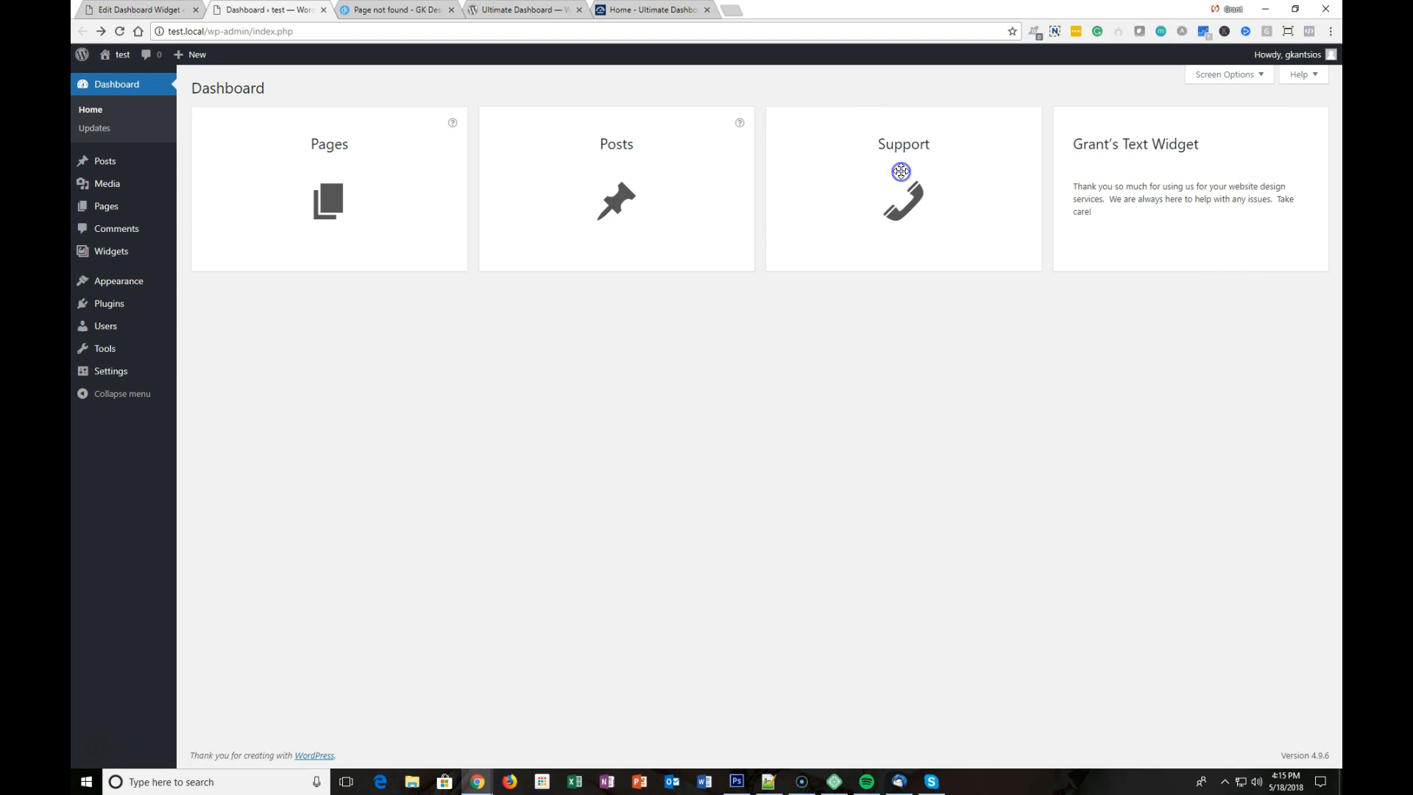
Set the Support widget's position to Right column and priority to Low, update it, and reload the dashboard home page.
left_click(166, 10)
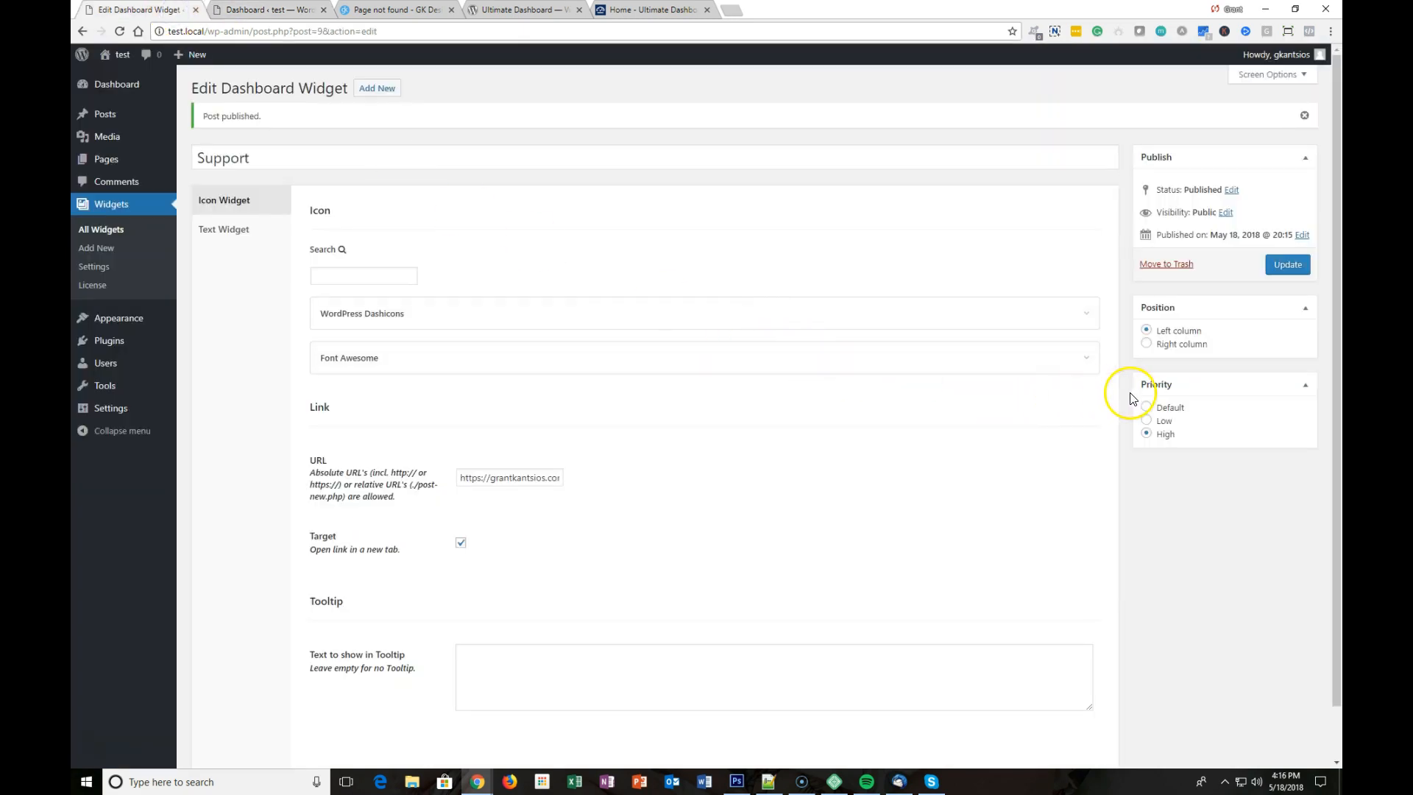
left_click(1164, 421)
left_click(1200, 344)
left_click(1287, 265)
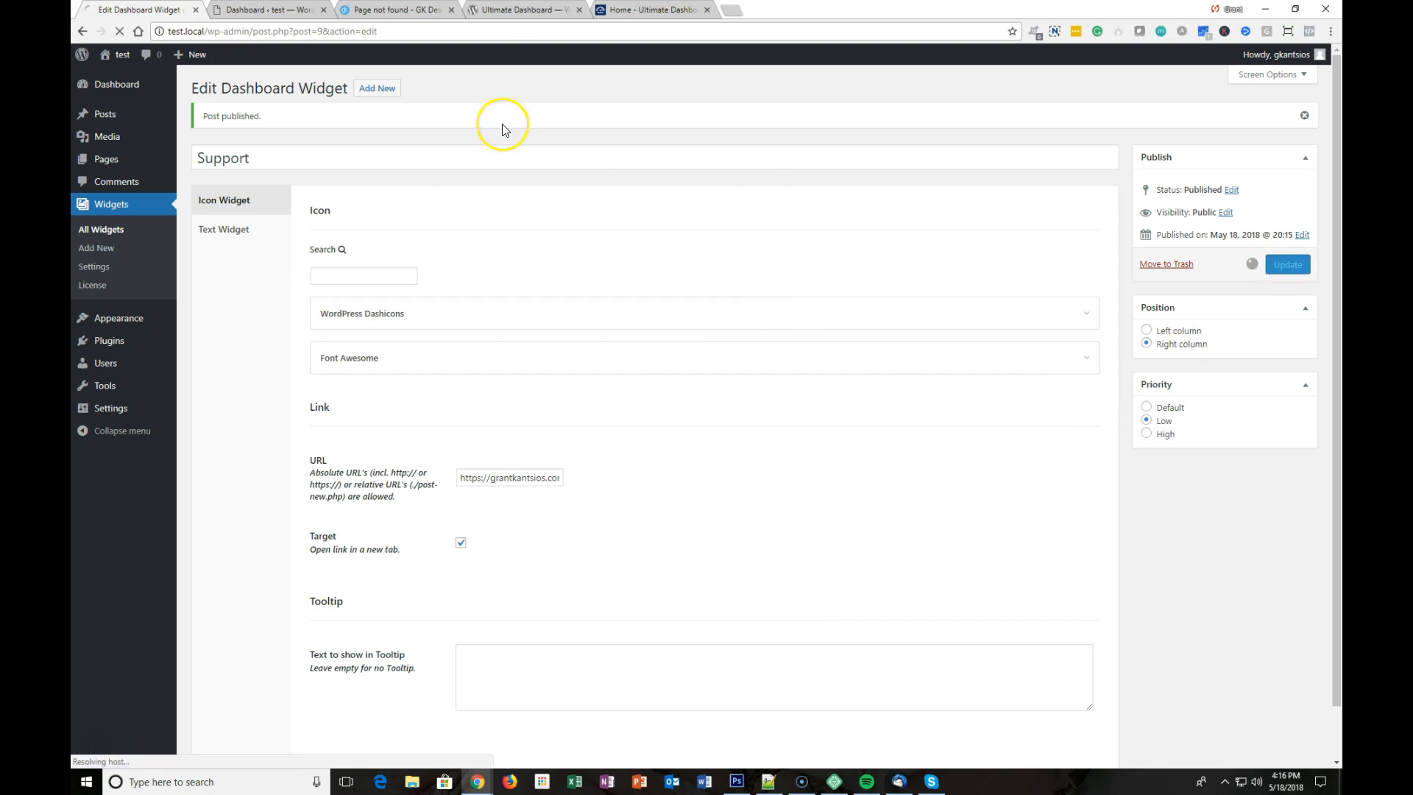
left_click(259, 10)
key("F5")
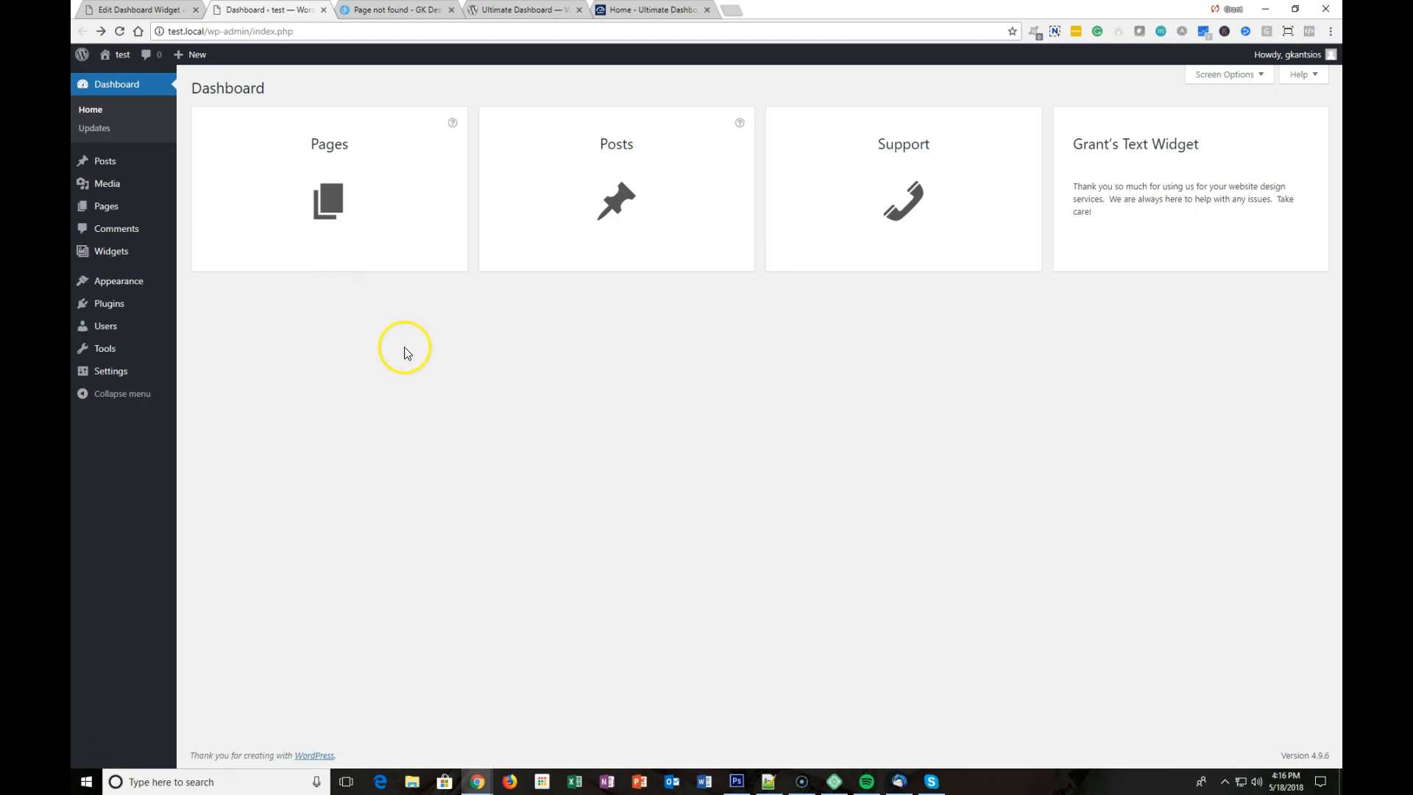
Review the "See the difference" dashboard comparison on the Ultimate Dashboard website.
mouse_move(136, 263)
left_click(660, 13)
scroll(681, 269, "down", 20)
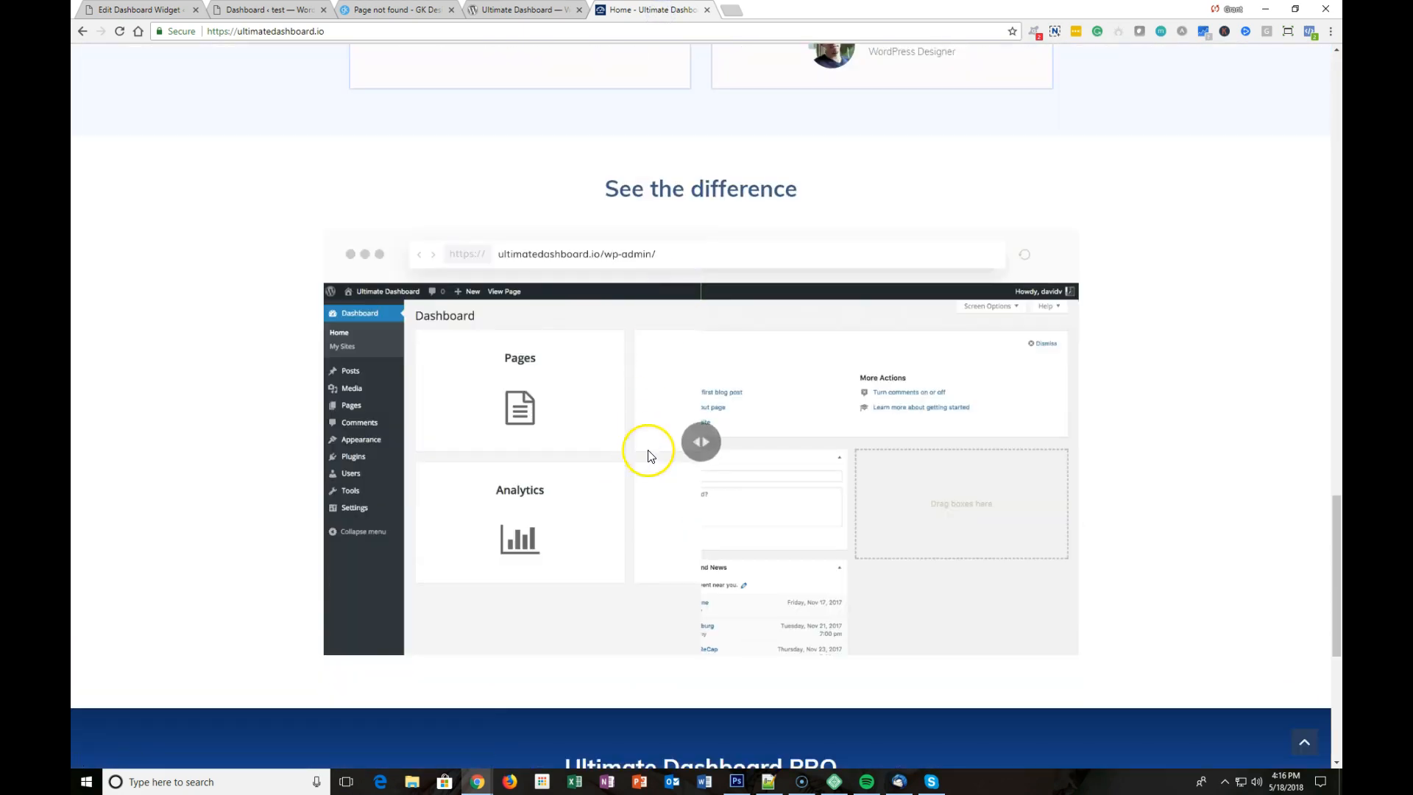
Compare the full default WordPress dashboard with the full Ultimate Dashboard version using the comparison slider, and return to the test site's dashboard.
left_click_drag(700, 442, 291, 464)
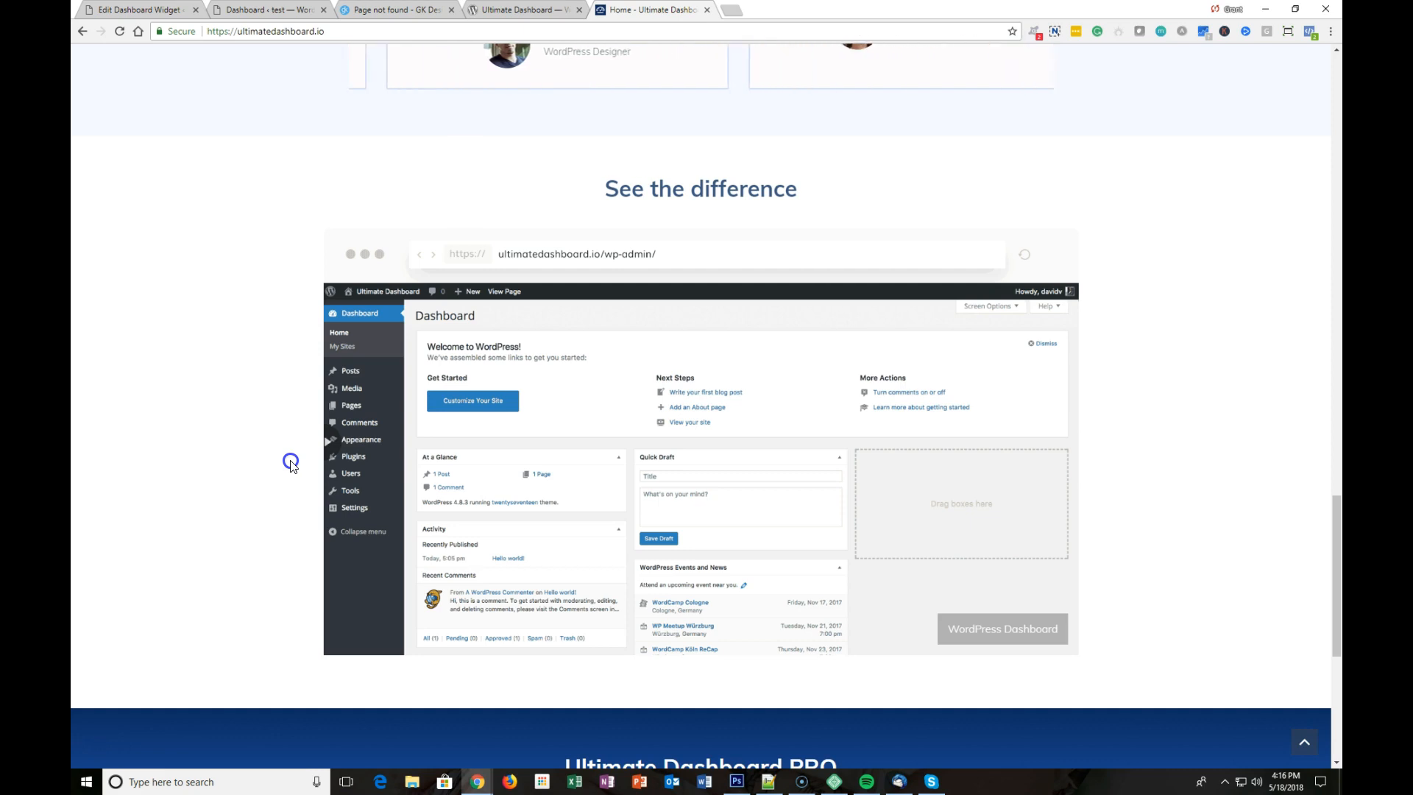
scroll(370, 468, "down", 2)
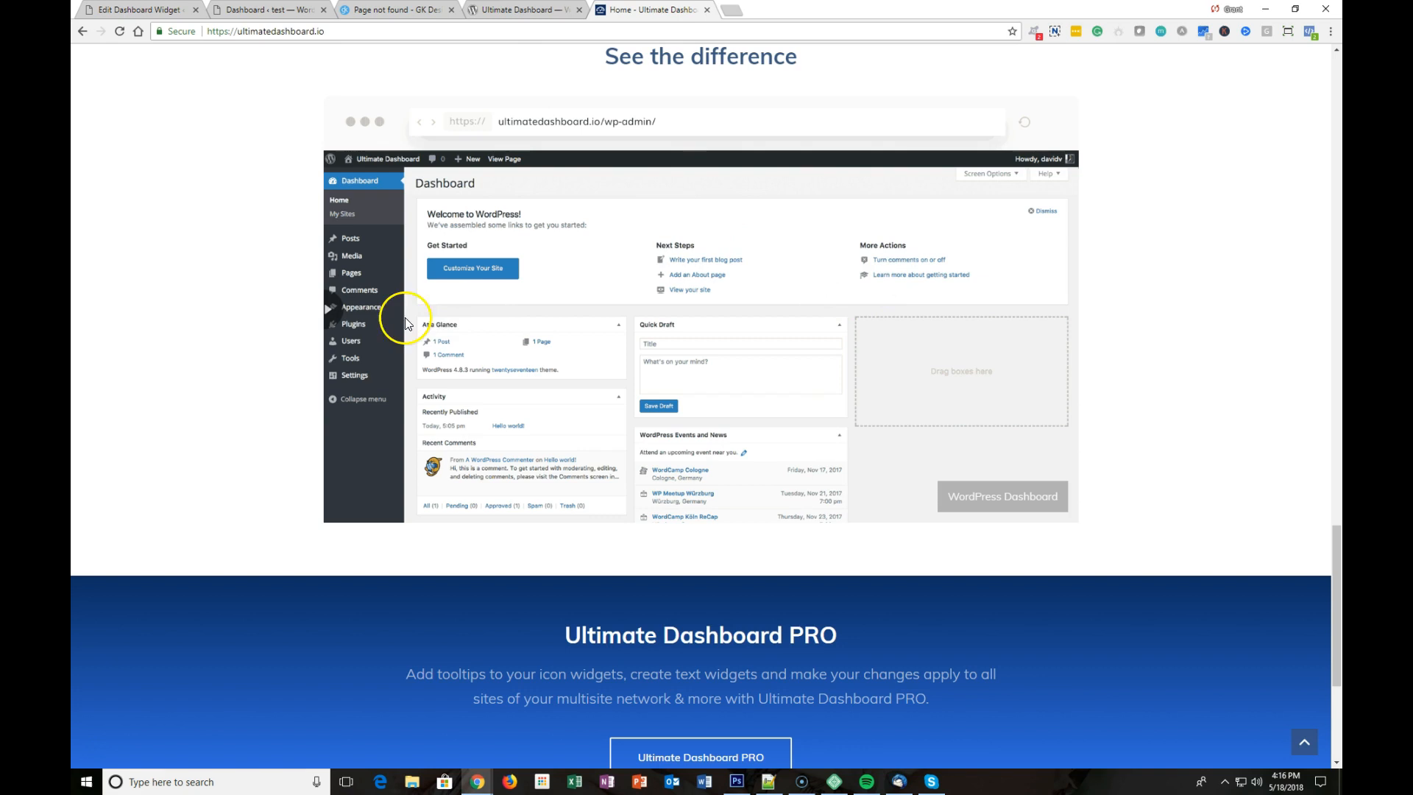
left_click_drag(324, 310, 1117, 313)
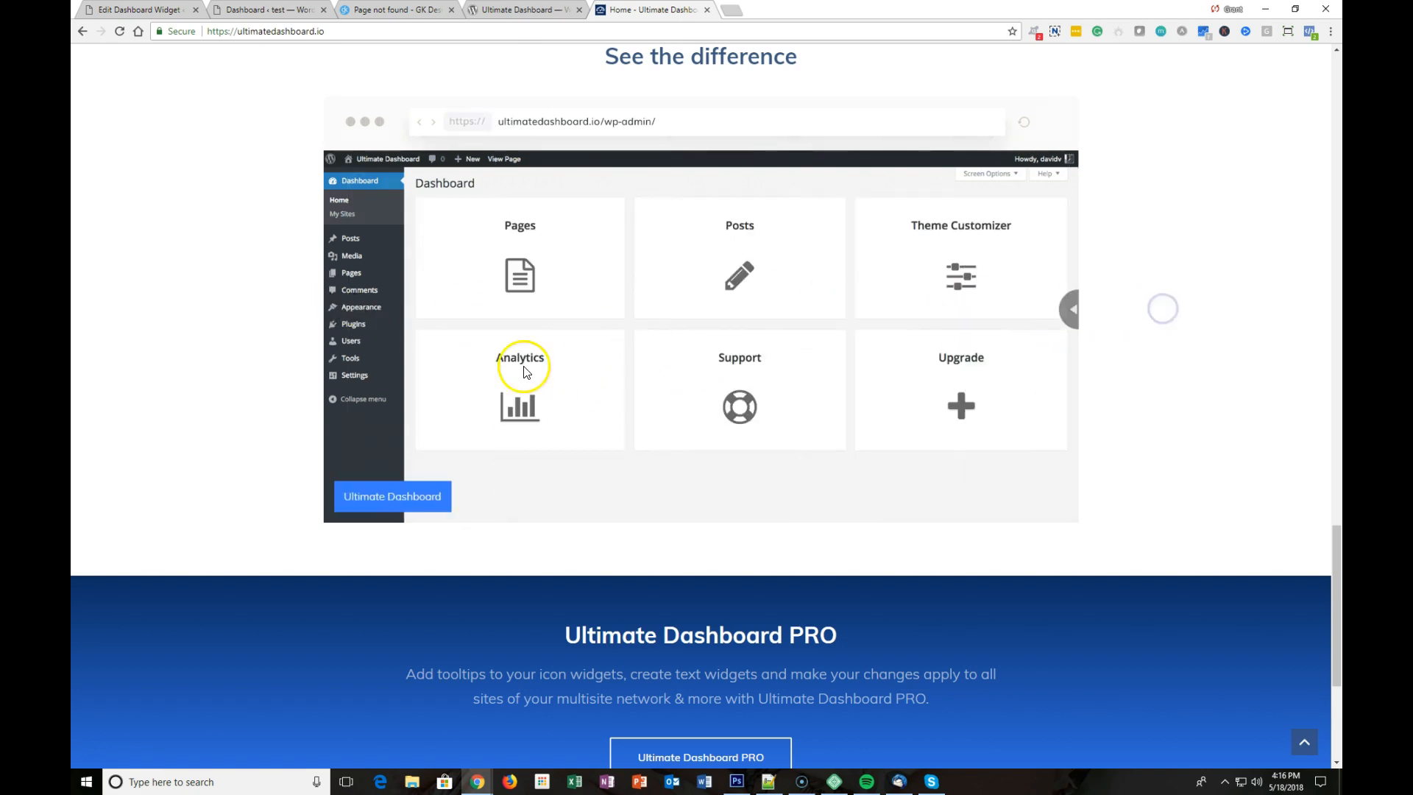
scroll(410, 67, "up", 3)
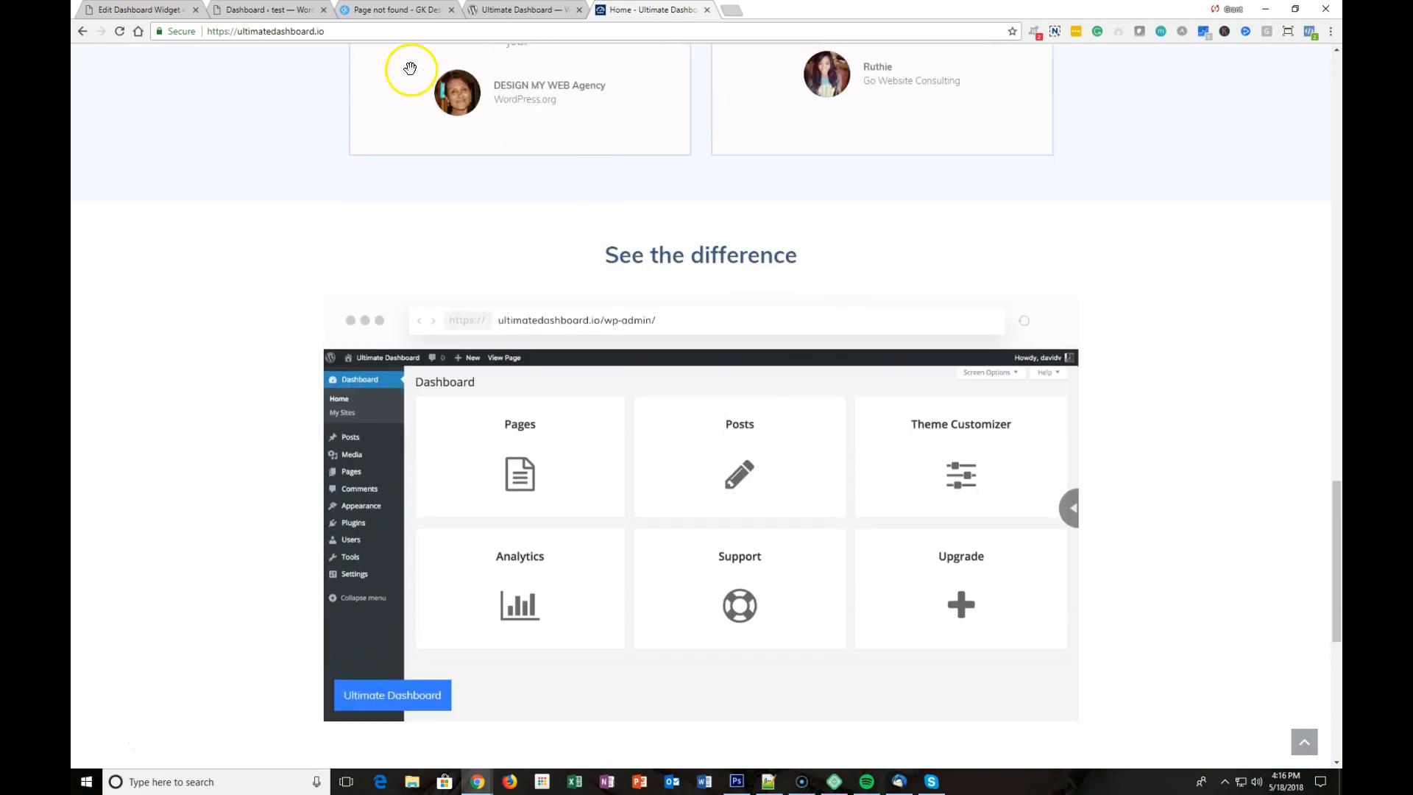
left_click(252, 11)
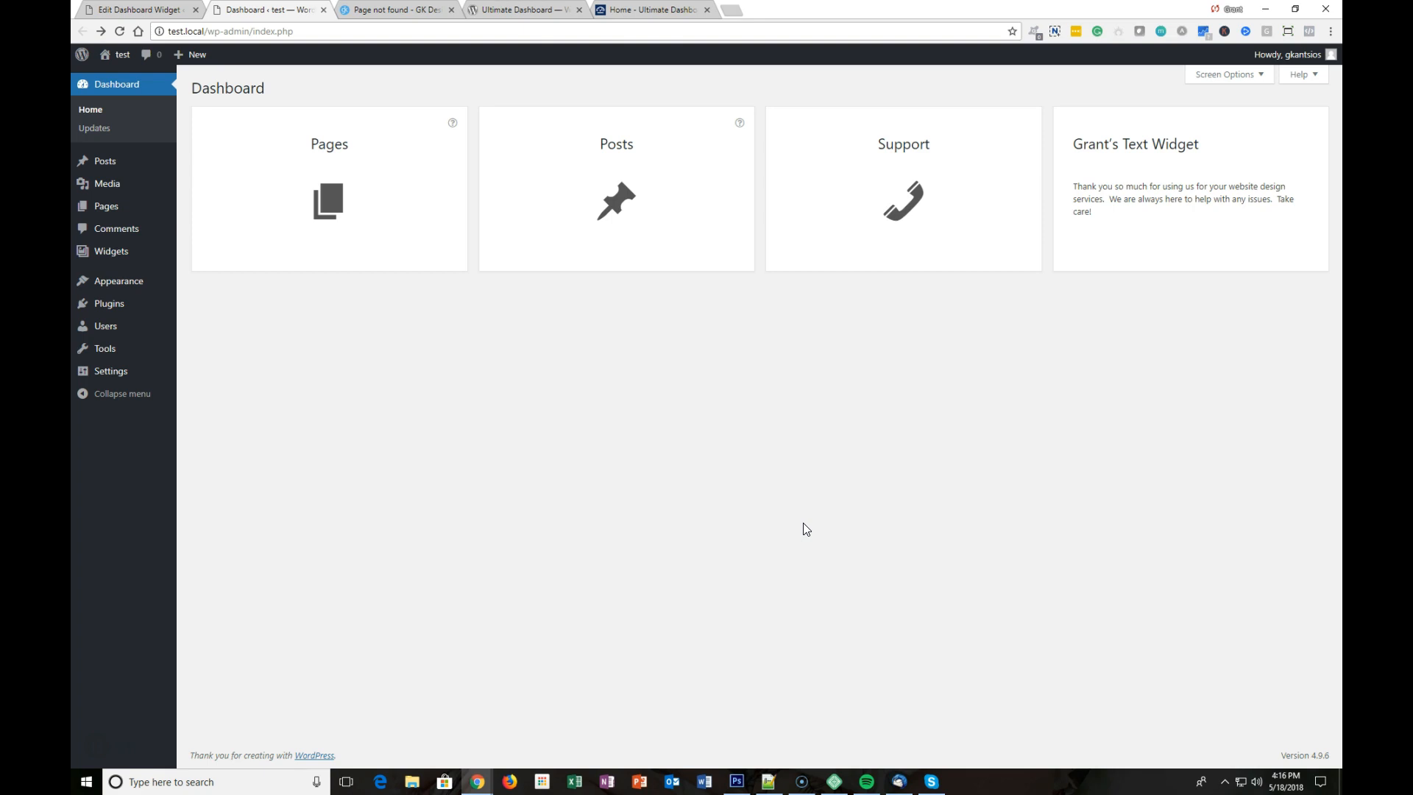
Review the Ultimate Dashboard PRO feature list on the WordPress.org plugin page.
left_click(671, 10)
left_click(527, 11)
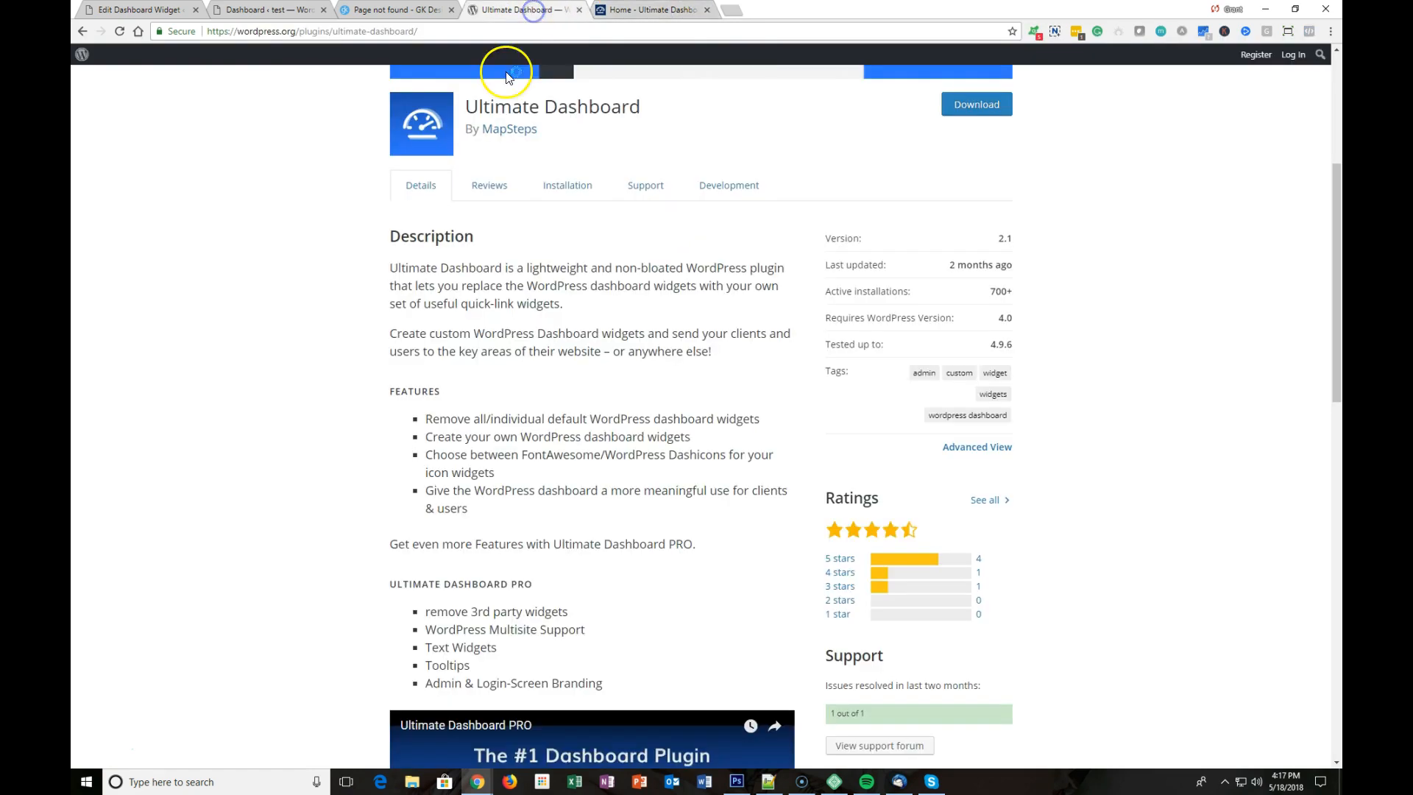
scroll(443, 145, "up", 1)
scroll(552, 243, "down", 3)
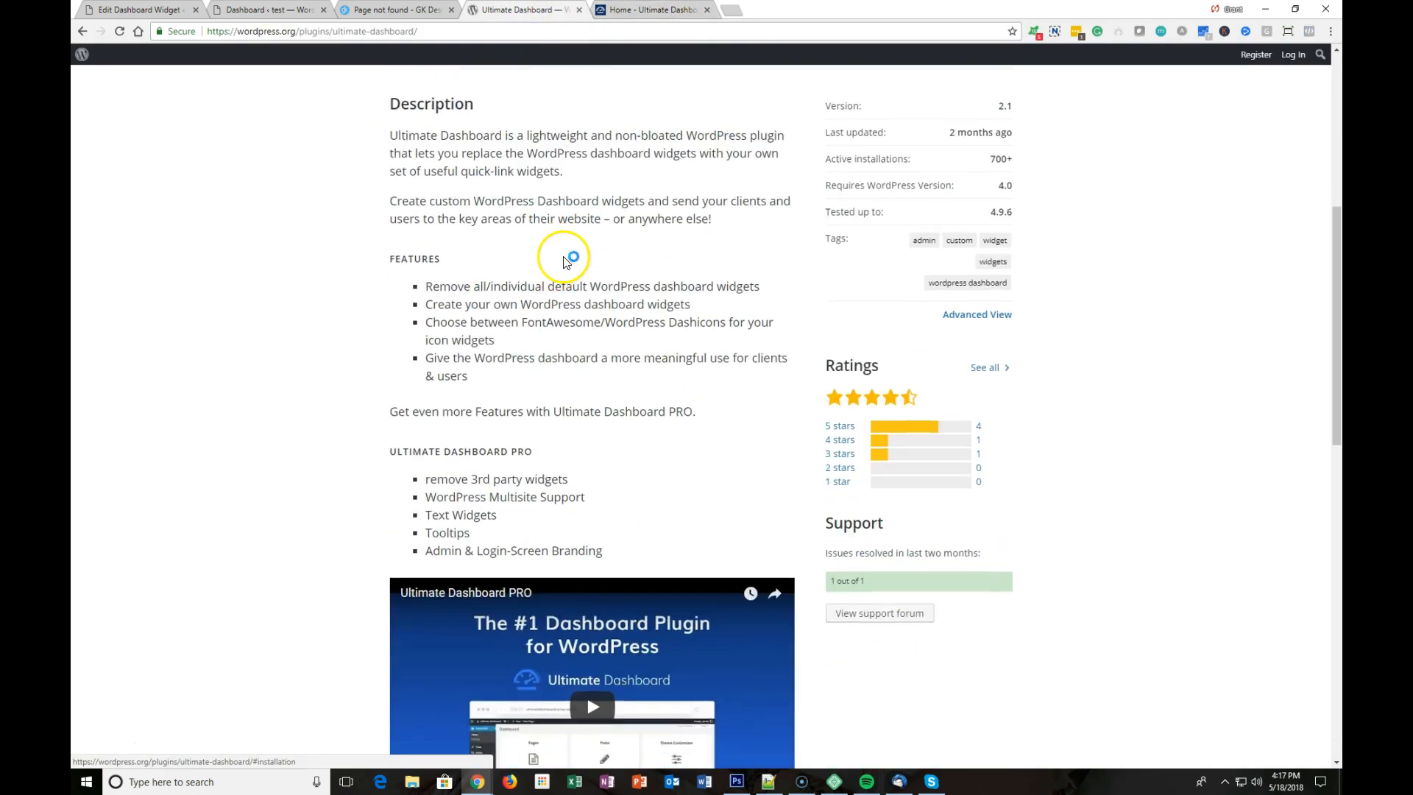
left_click_drag(600, 552, 426, 478)
left_click(454, 490)
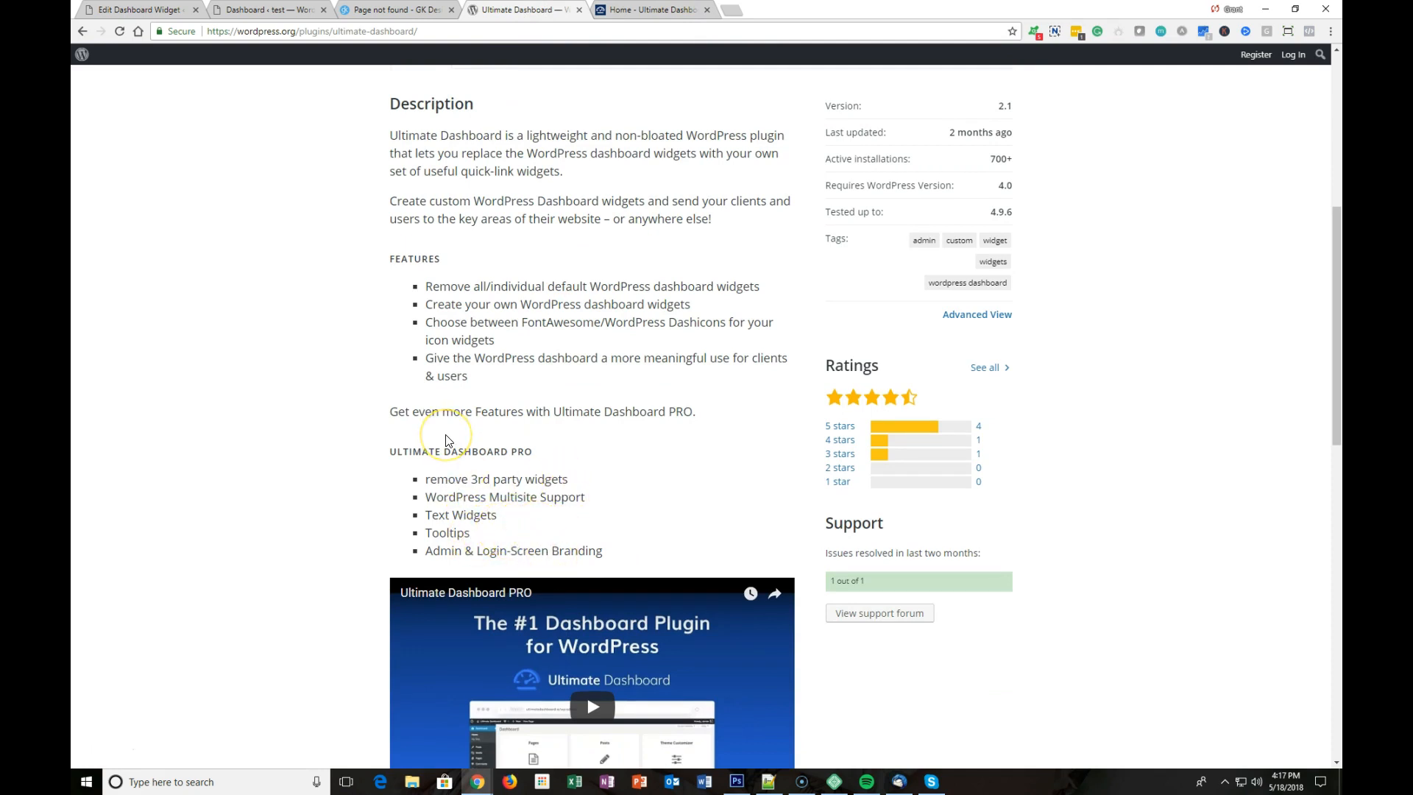
Open the Branding settings for the dashboard widgets, checking the Admin & Login-Screen Branding entry in the plugin page's PRO feature list.
key("ctrl+1")
left_click(103, 270)
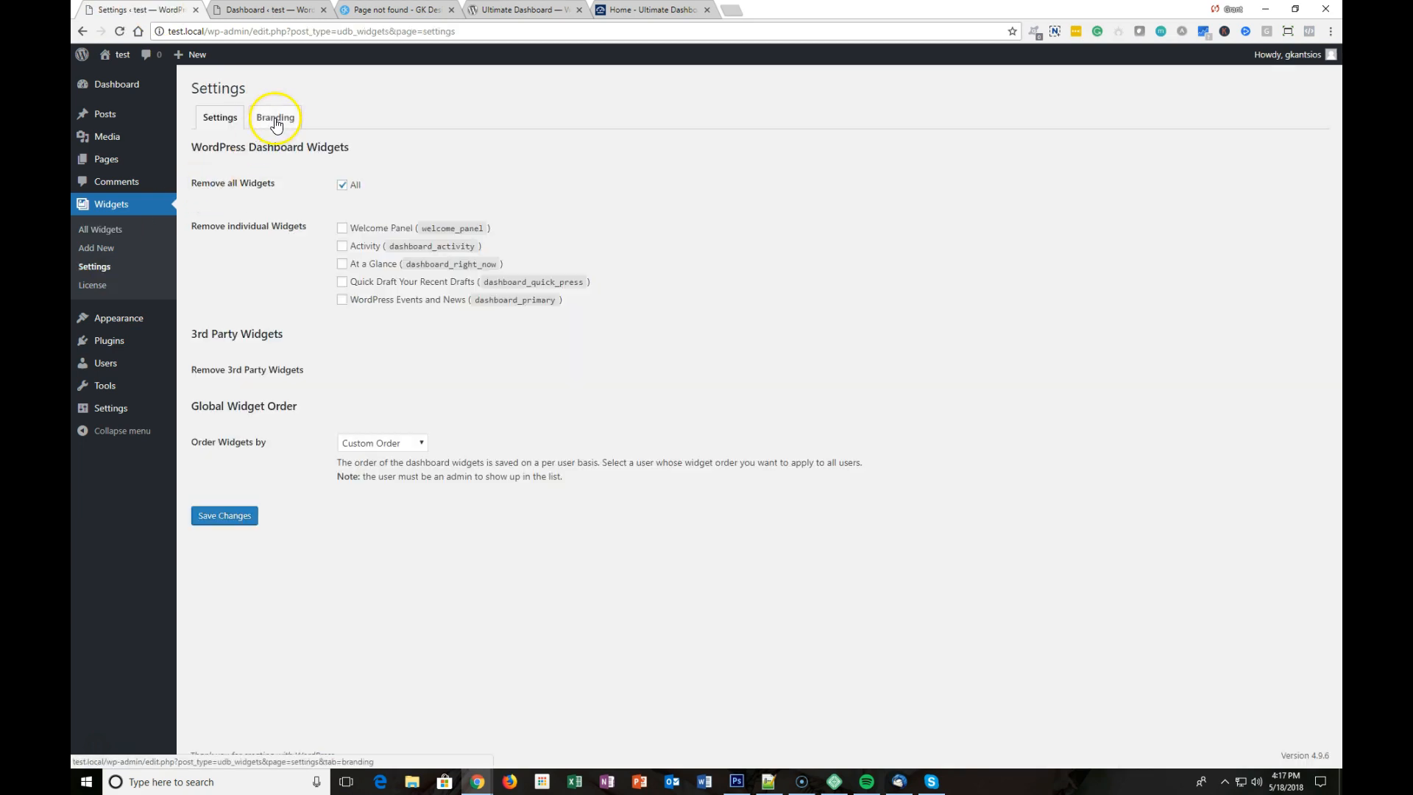
left_click(521, 10)
left_click_drag(615, 555, 410, 559)
left_click(372, 547)
left_click(157, 10)
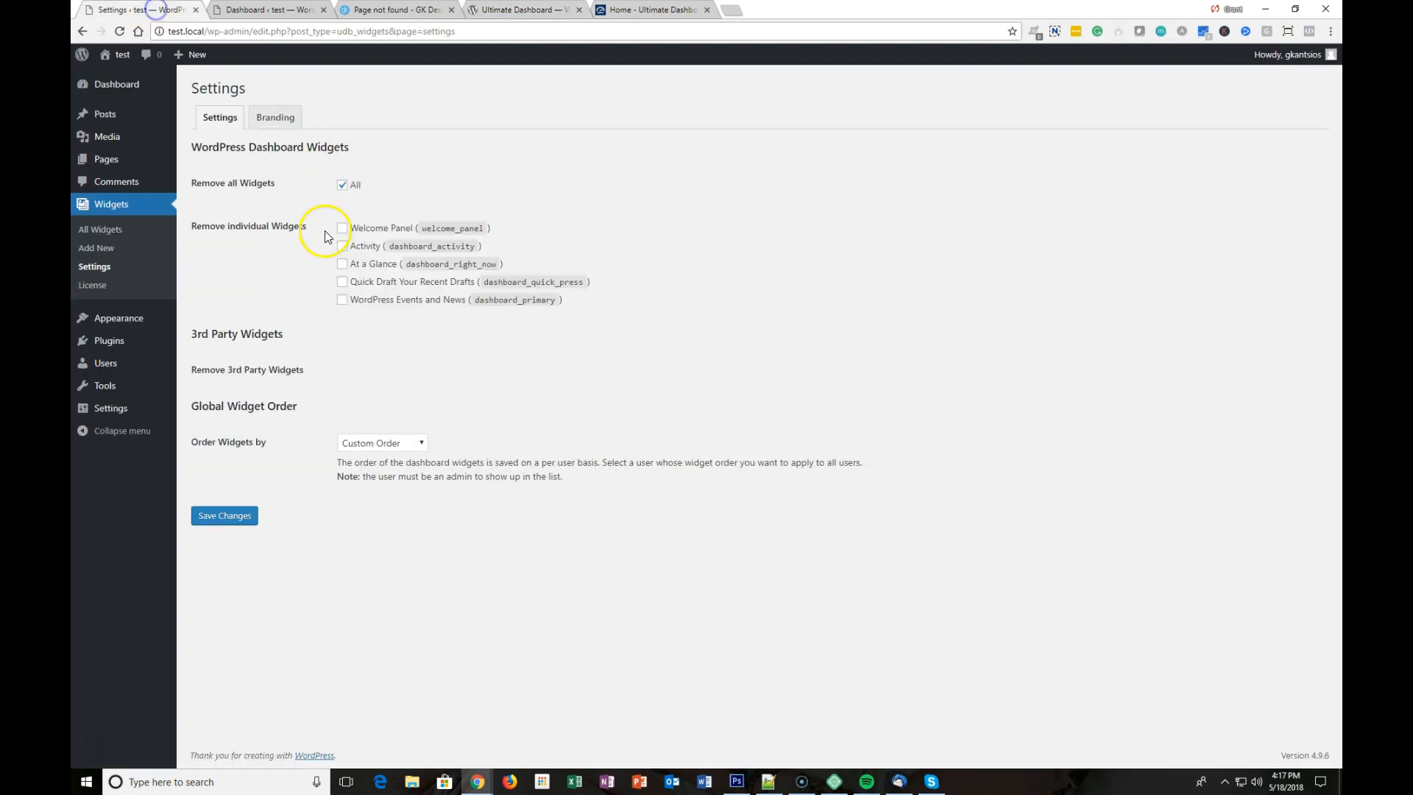
left_click(278, 120)
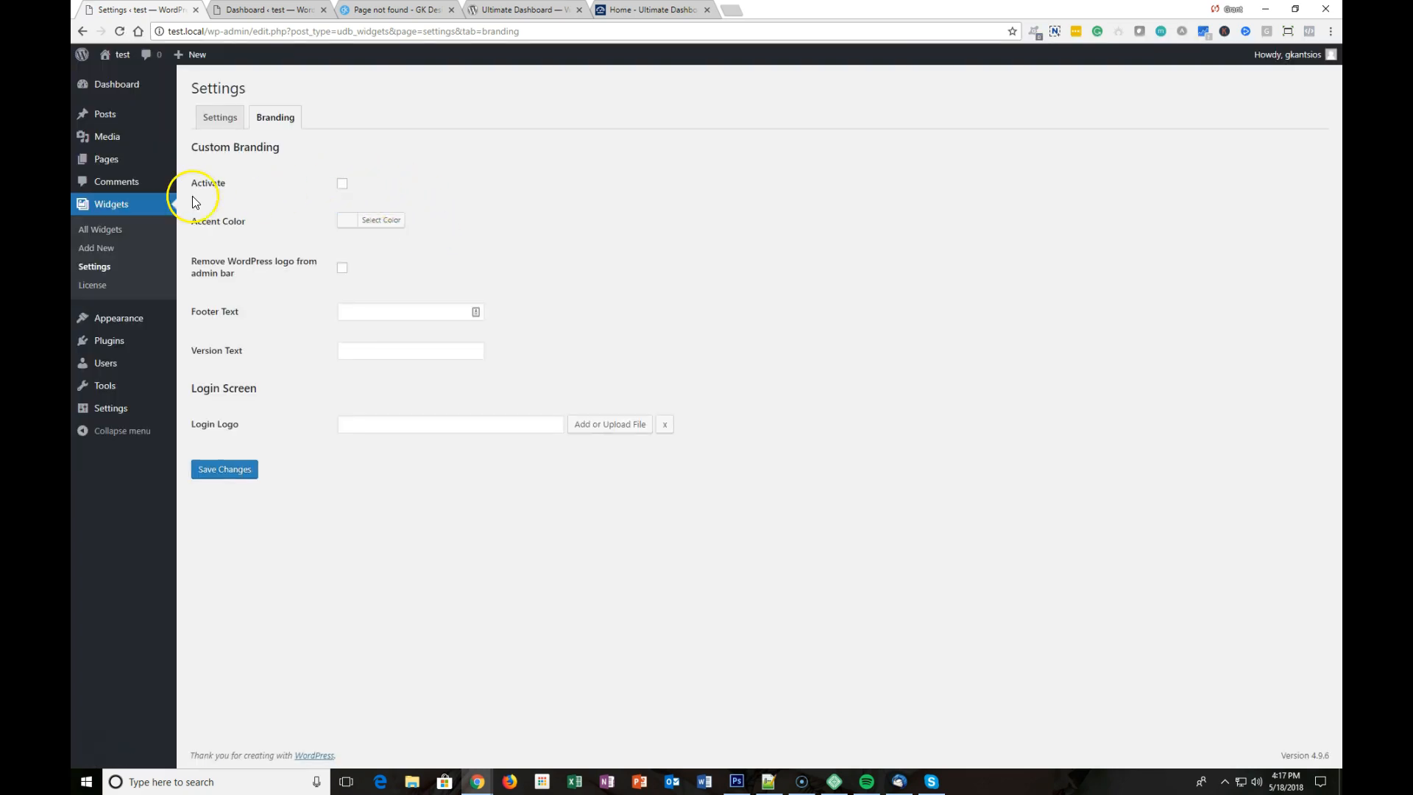
Activate custom branding and choose a teal accent color.
left_click(341, 219)
left_click(372, 281)
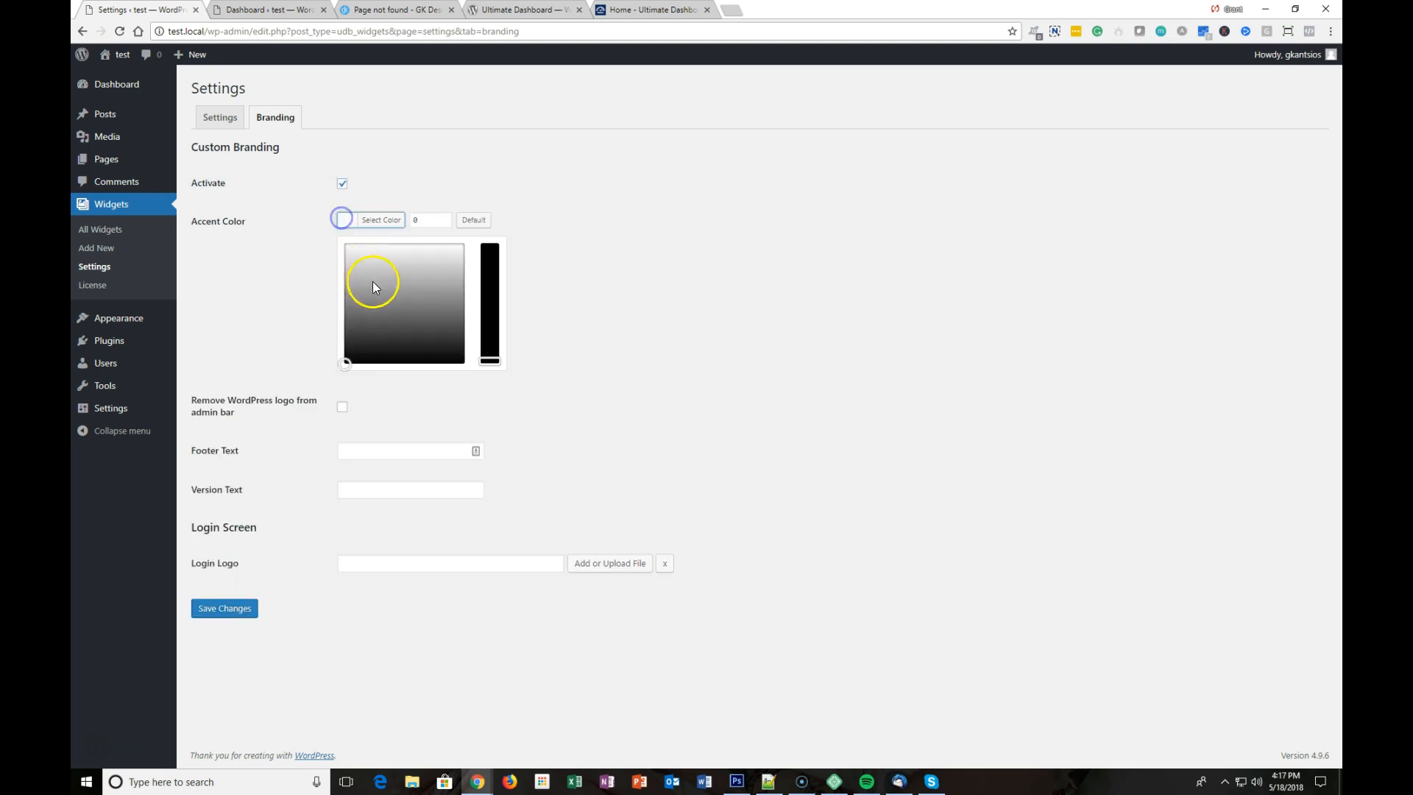
left_click(377, 279)
mouse_move(397, 283)
left_mouse_down()
mouse_move(394, 268)
mouse_move(403, 276)
left_mouse_up()
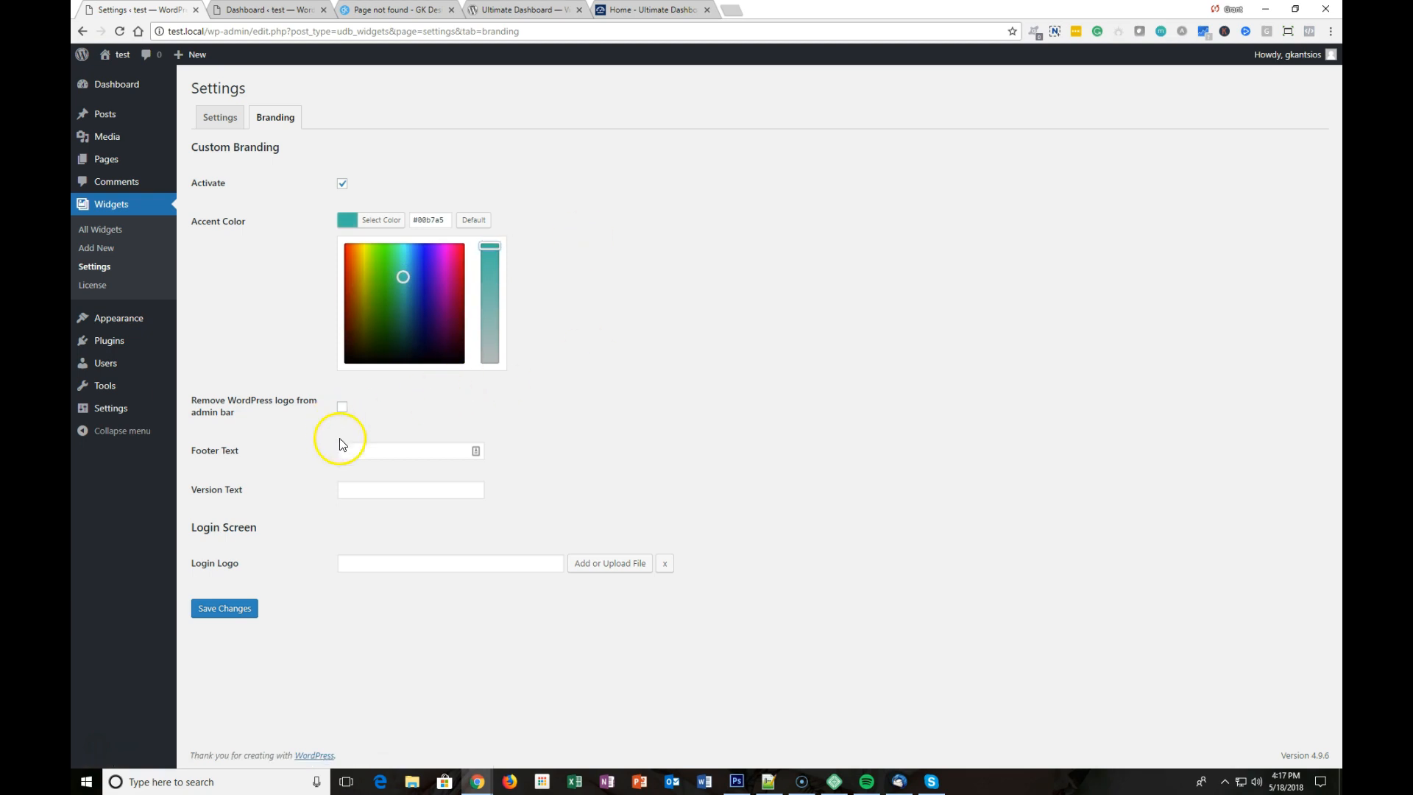
Set the footer text to "Thanks for using GK Designs!" and the version text to 1.0.
left_click(399, 450)
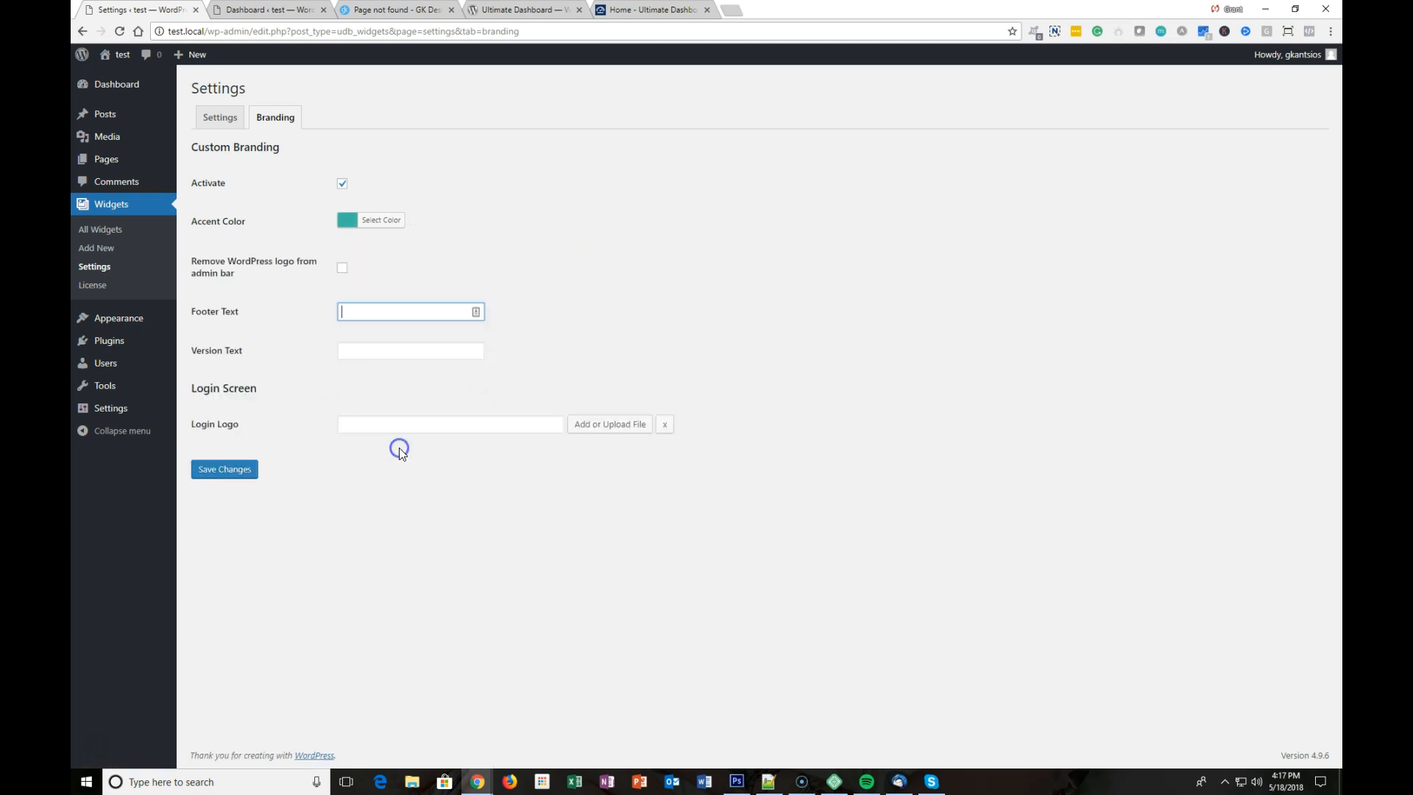
type("Thanks for")
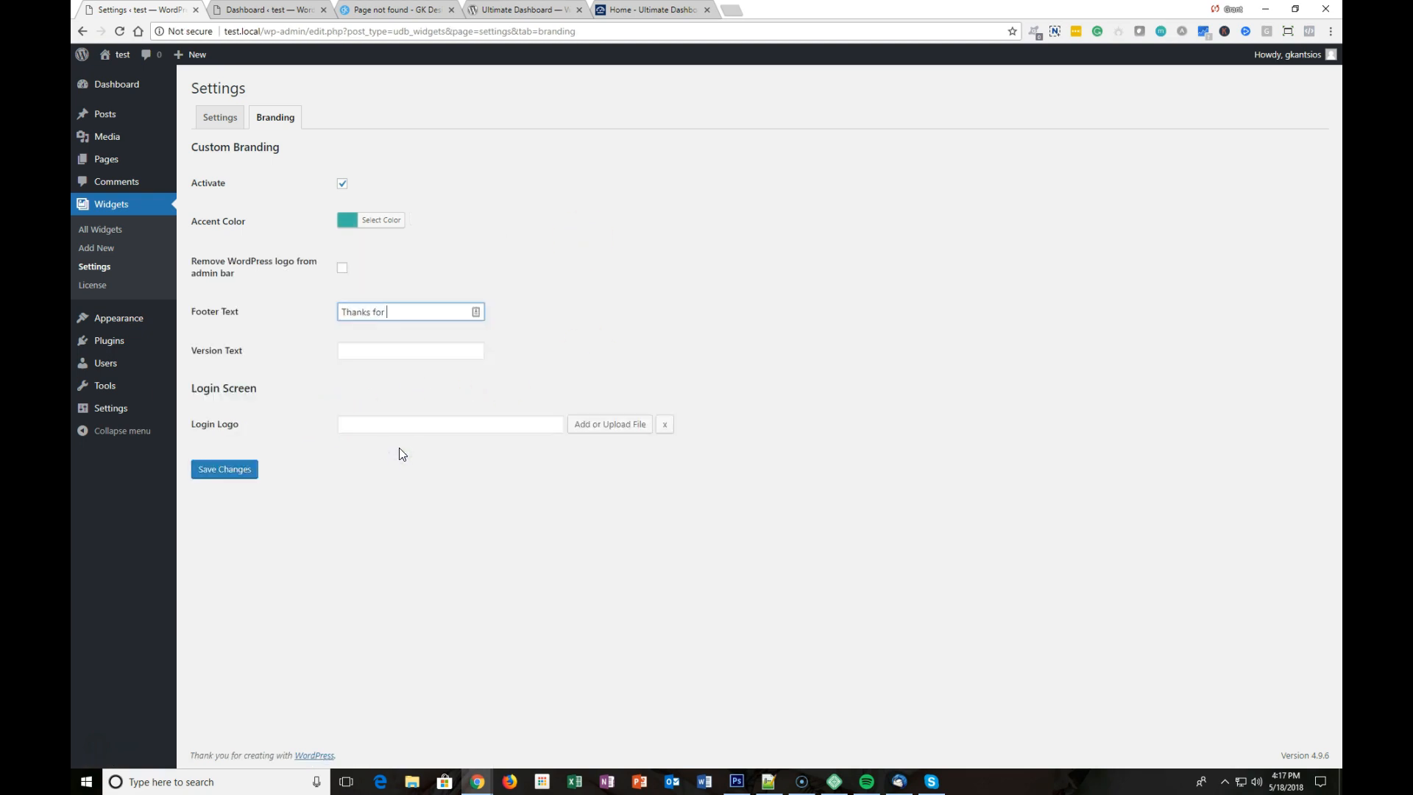
type(" using GK Designs!")
key("Tab")
type("1.0")
key("Tab")
Upload transparent-logo-new from the Desktop folder GK Biz Docs > GK Marketing > images and use it as the login logo.
left_click(615, 440)
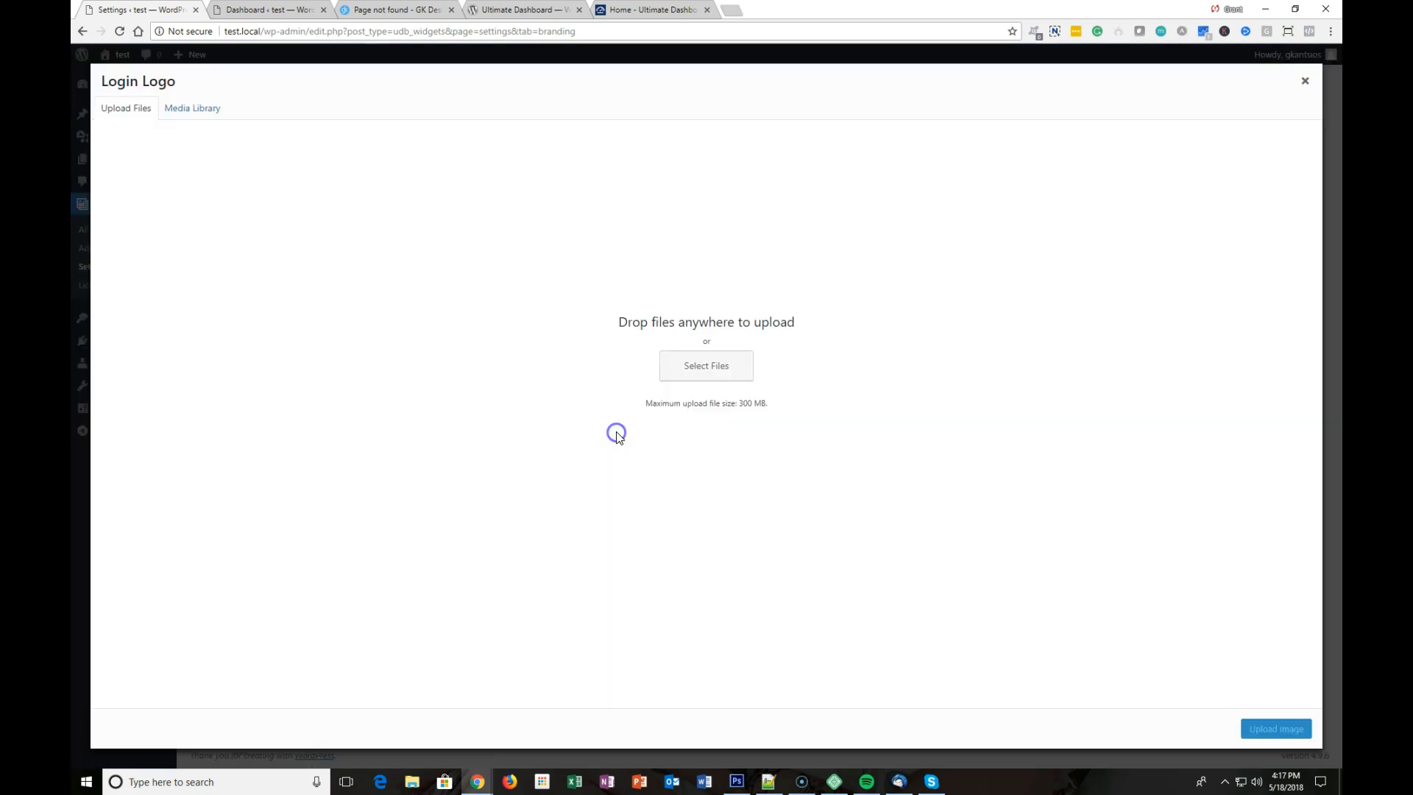
left_click(701, 368)
left_click(131, 130)
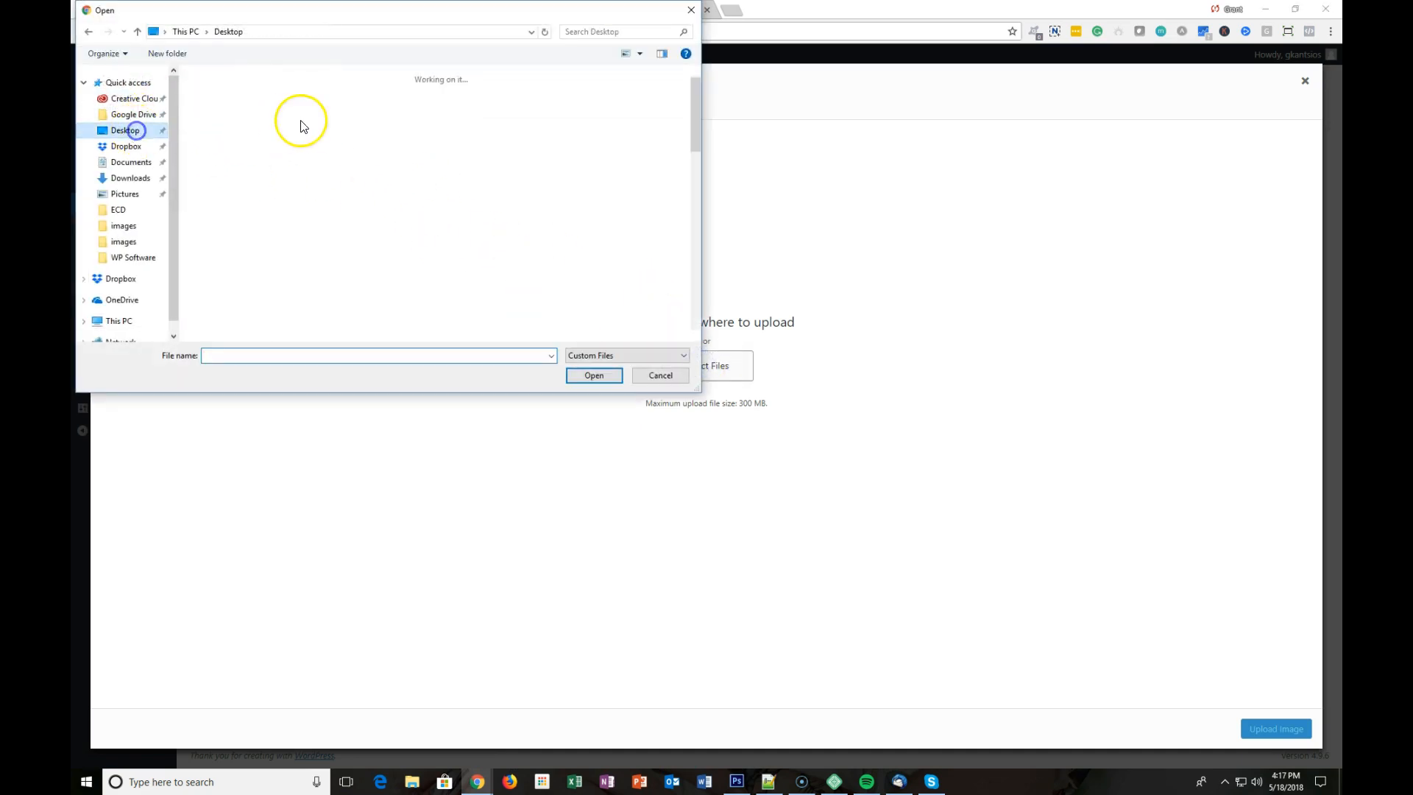
double_click(367, 188)
double_click(295, 160)
double_click(295, 188)
scroll(227, 139, "down", 5)
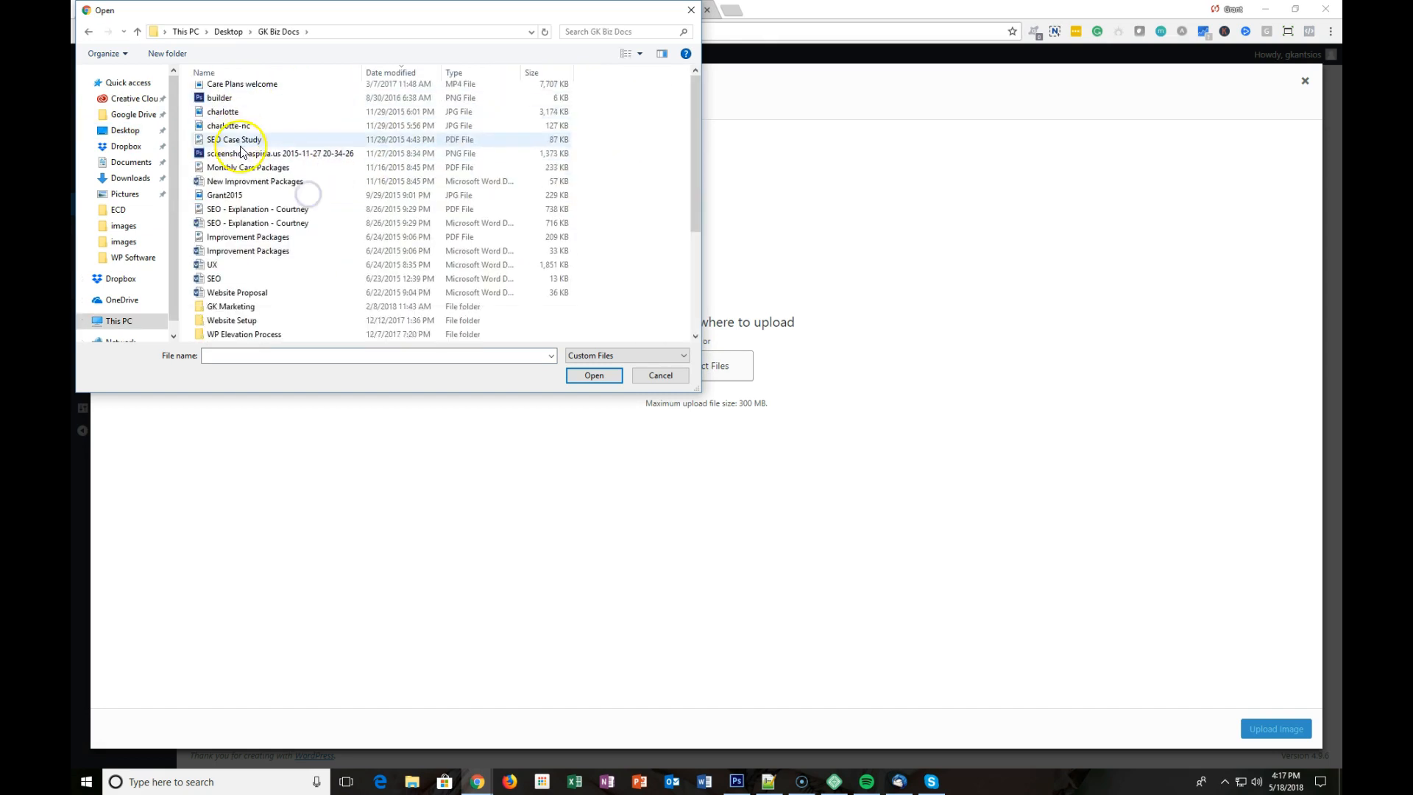
left_click(243, 224)
double_click(237, 181)
double_click(227, 149)
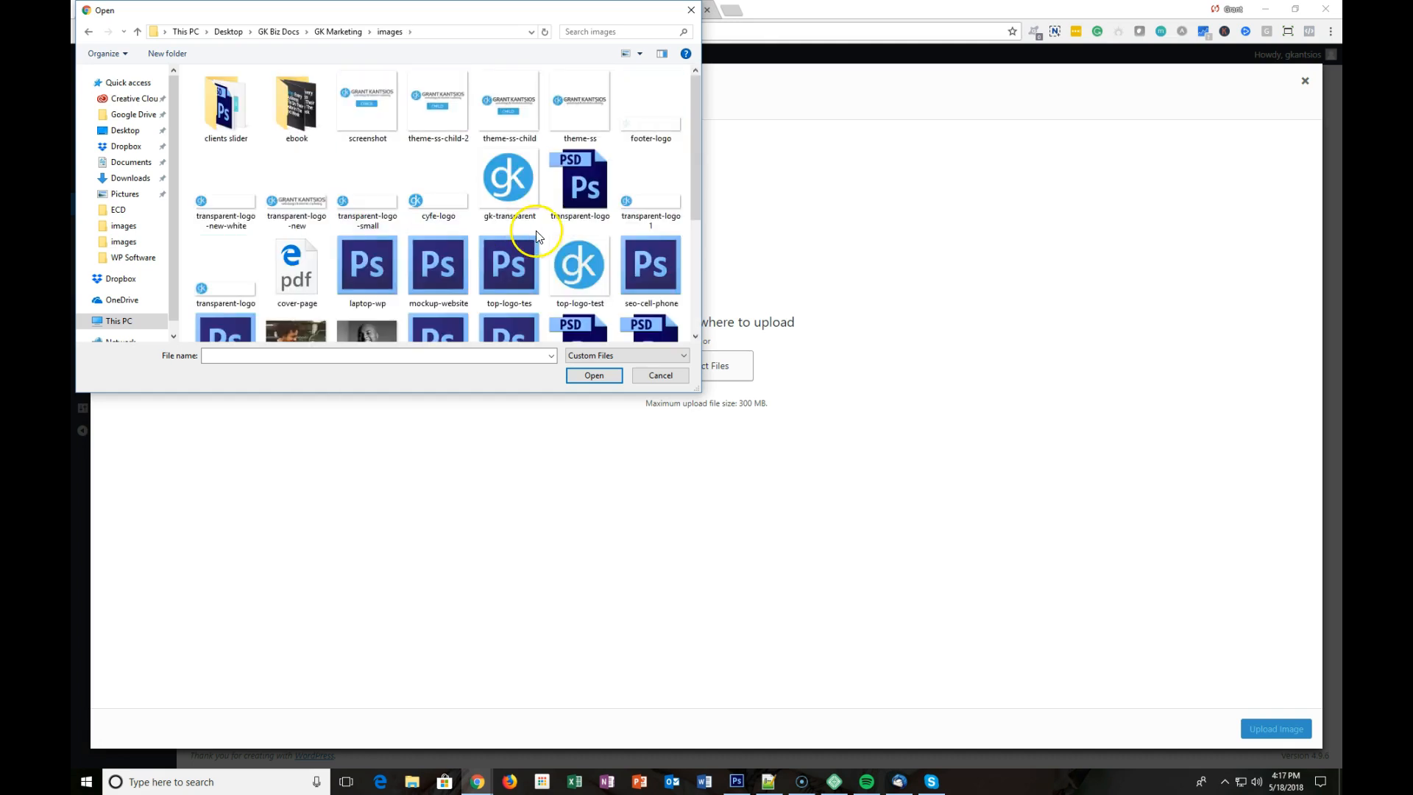
double_click(319, 208)
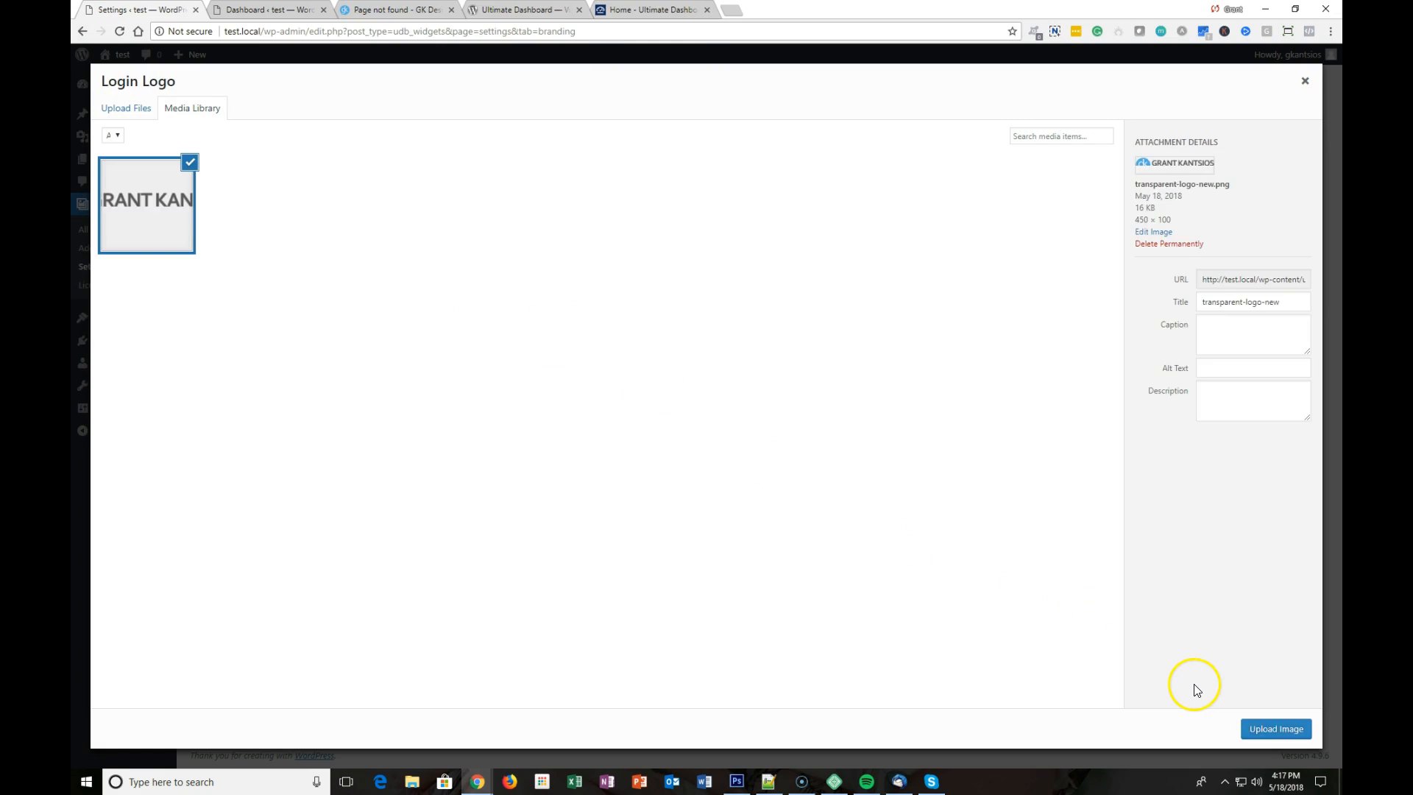
left_click(1278, 730)
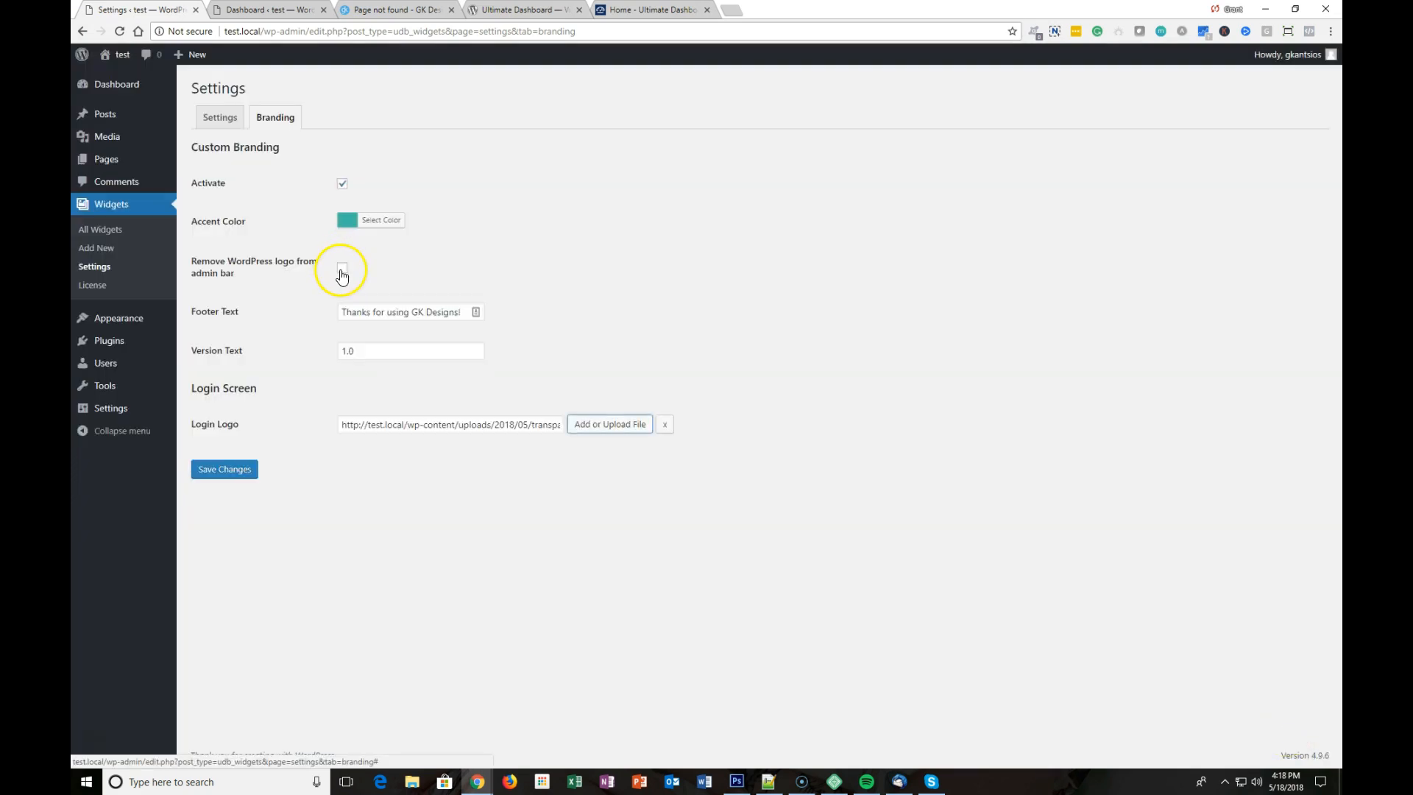
Enable removal of the WordPress logo from the admin bar, save the branding settings, and check the custom footer text.
left_click(343, 276)
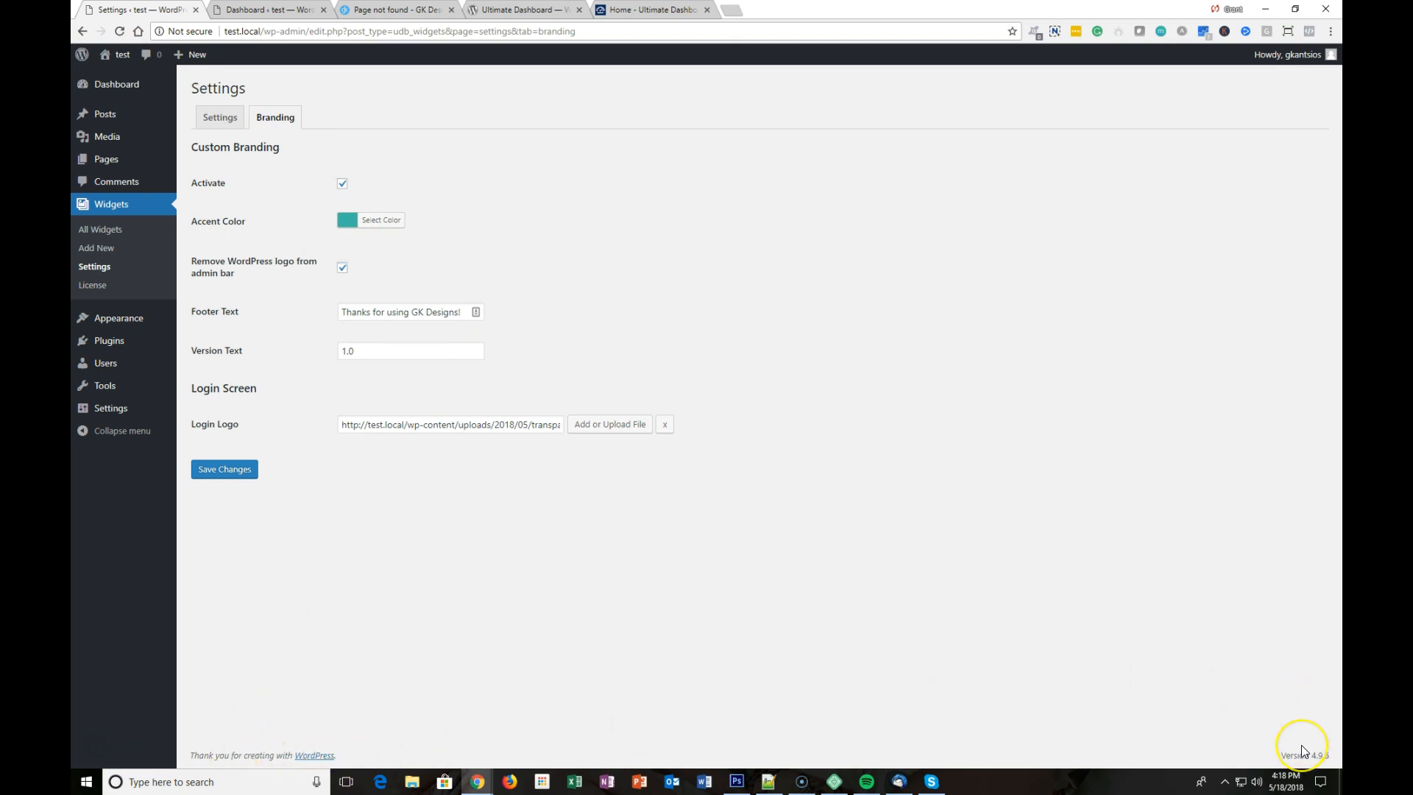
left_click(219, 474)
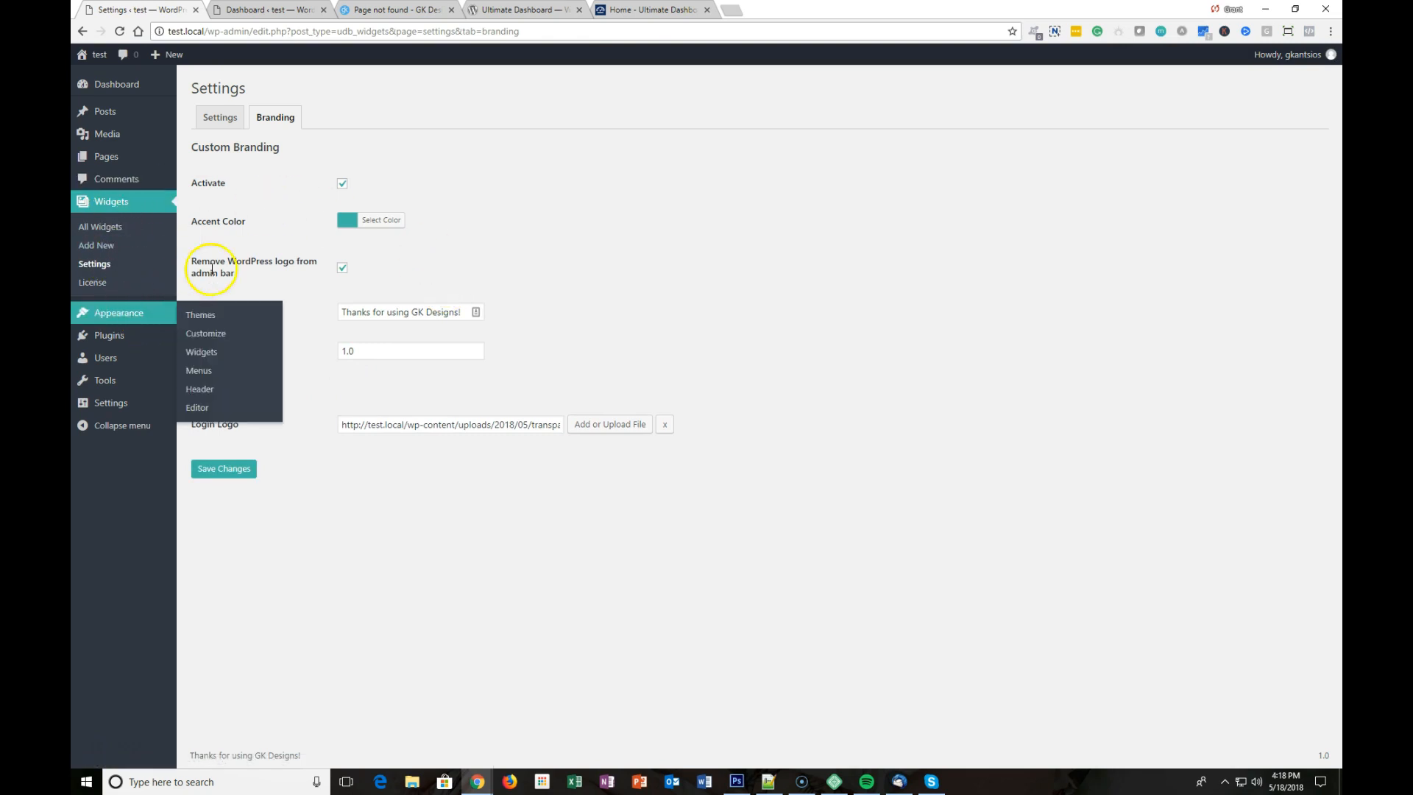
triple_click(305, 756)
left_click(225, 756)
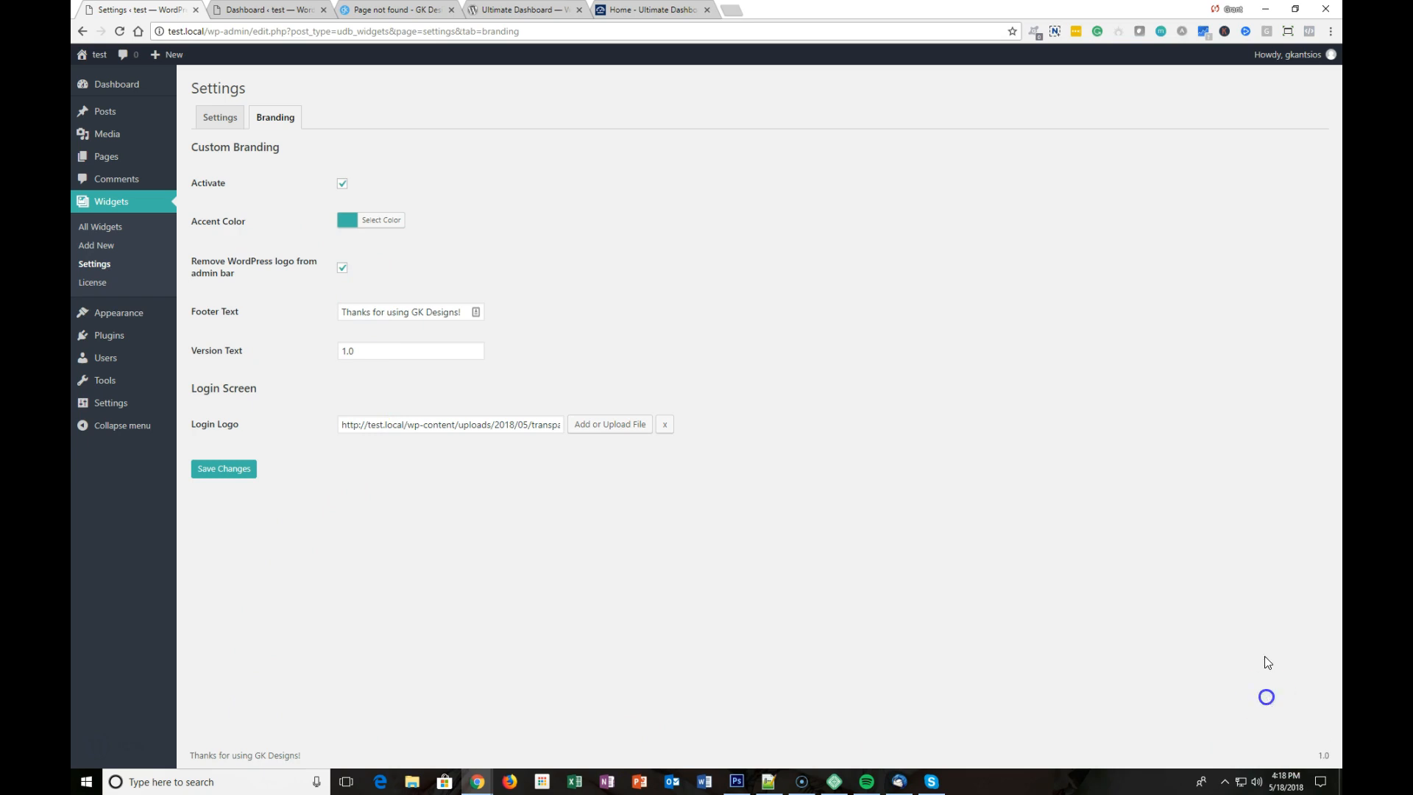
Log out of the test site from its dashboard and inspect the branded login screen.
key("ctrl+Tab")
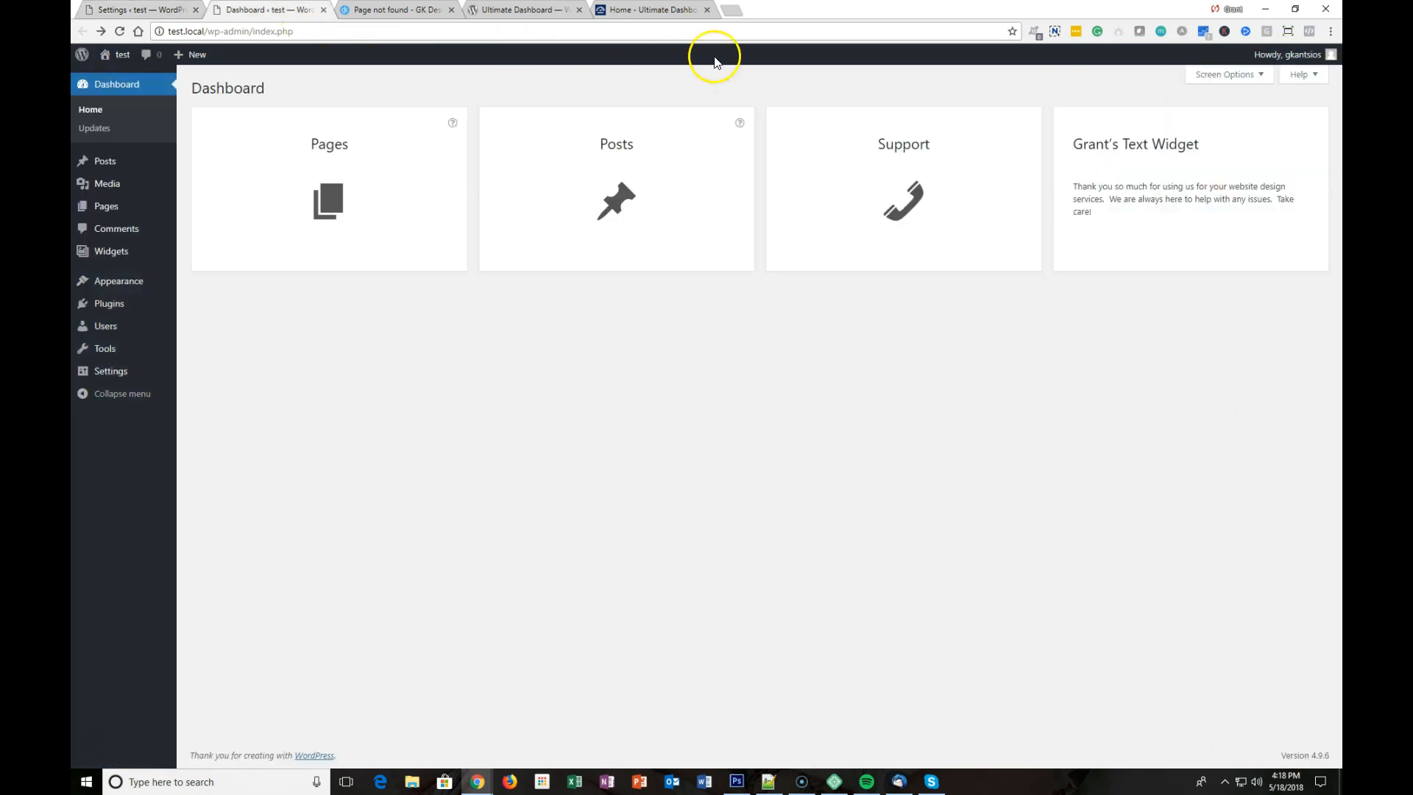
mouse_move(1272, 55)
left_click(1229, 111)
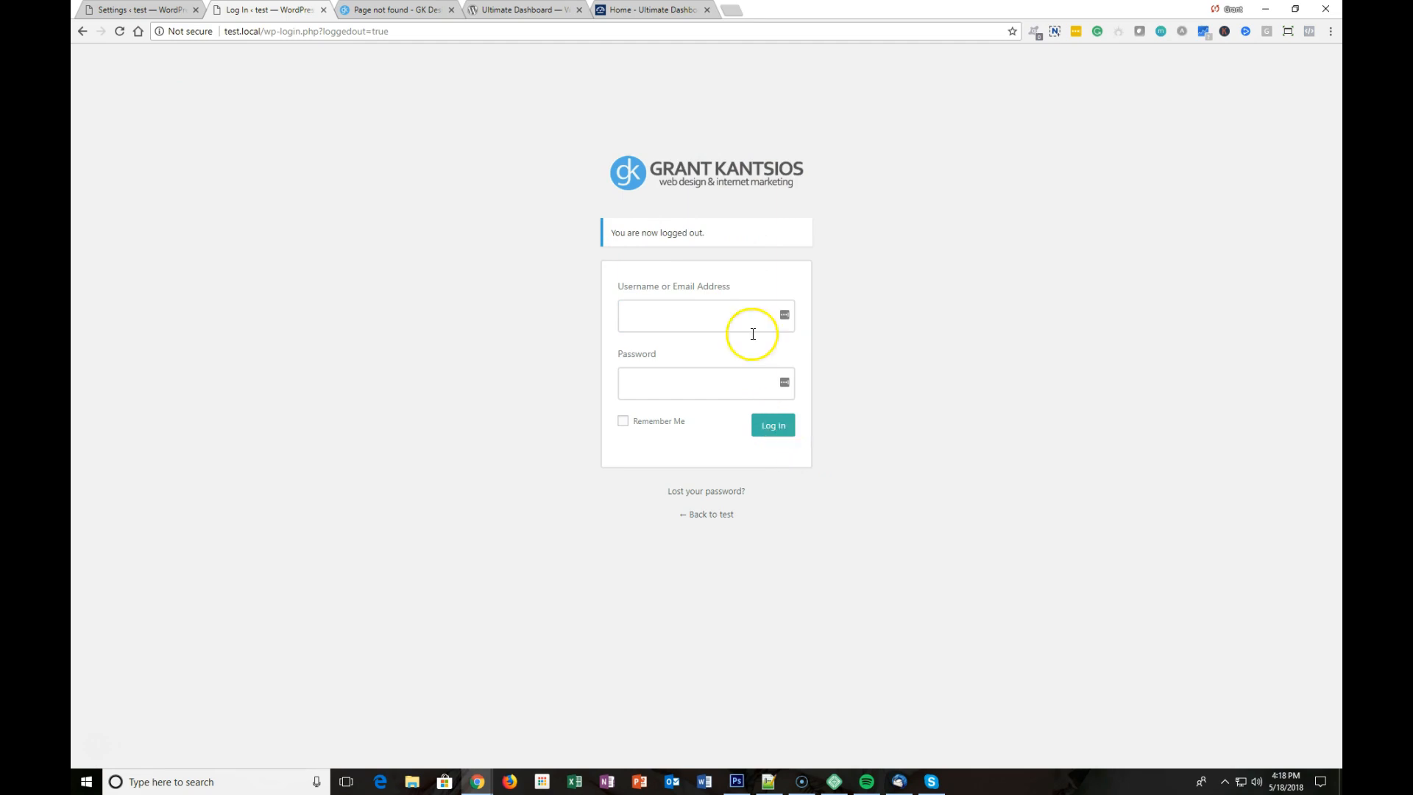
left_click(697, 309)
left_click(722, 393)
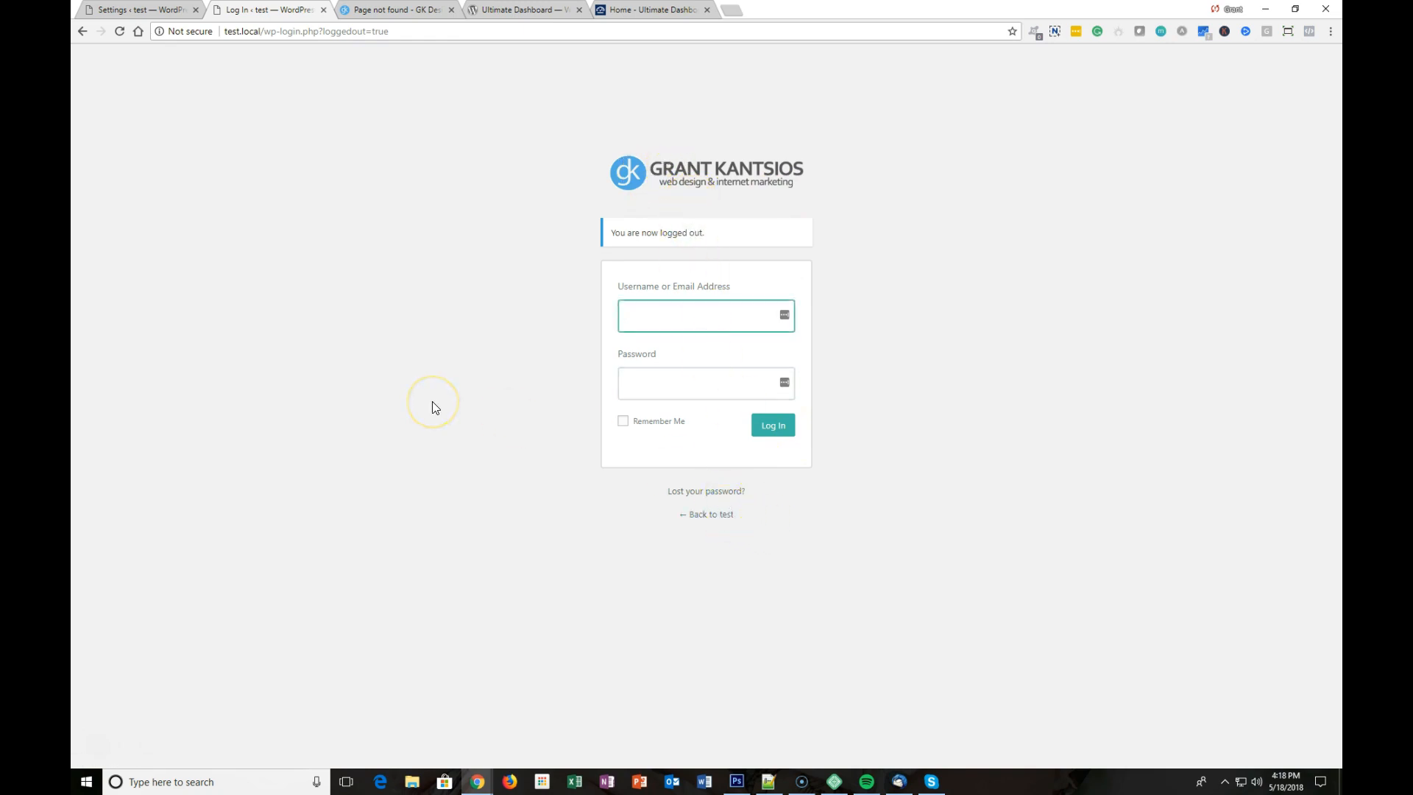
Review the pricing plans on the Ultimate Dashboard website and return to the beginning of the WordPress.org plugin page.
left_click(516, 12)
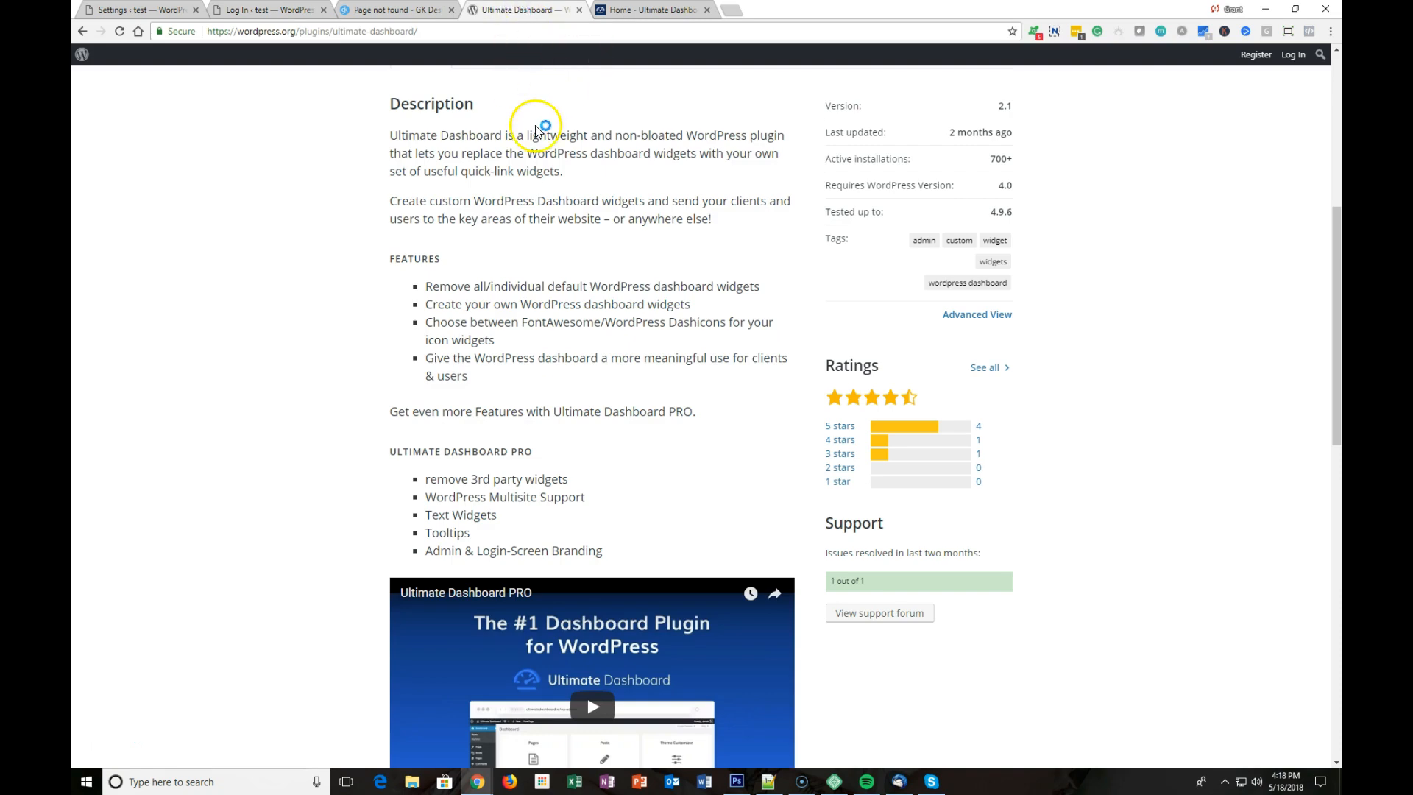
left_click(668, 9)
scroll(701, 116, "up", 15)
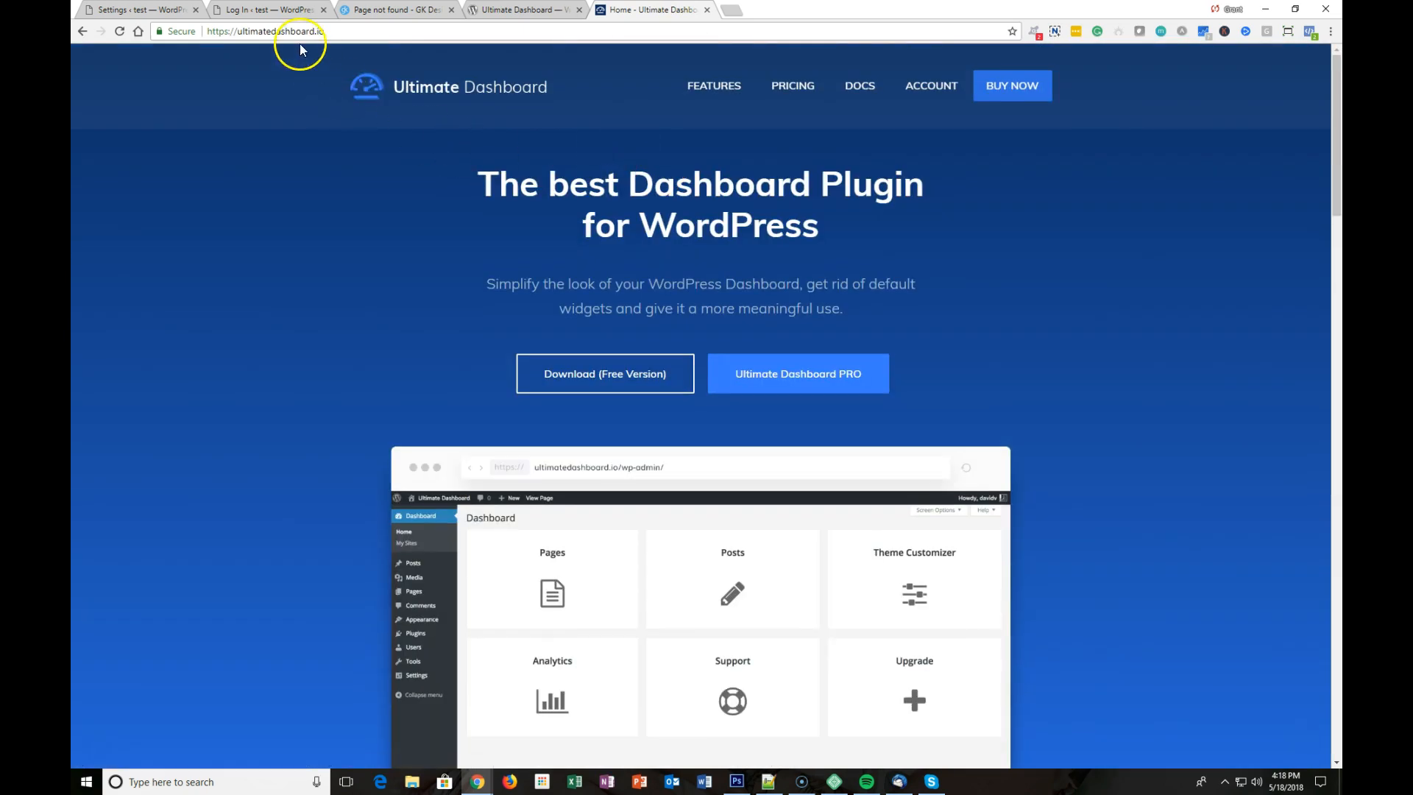
left_click(794, 86)
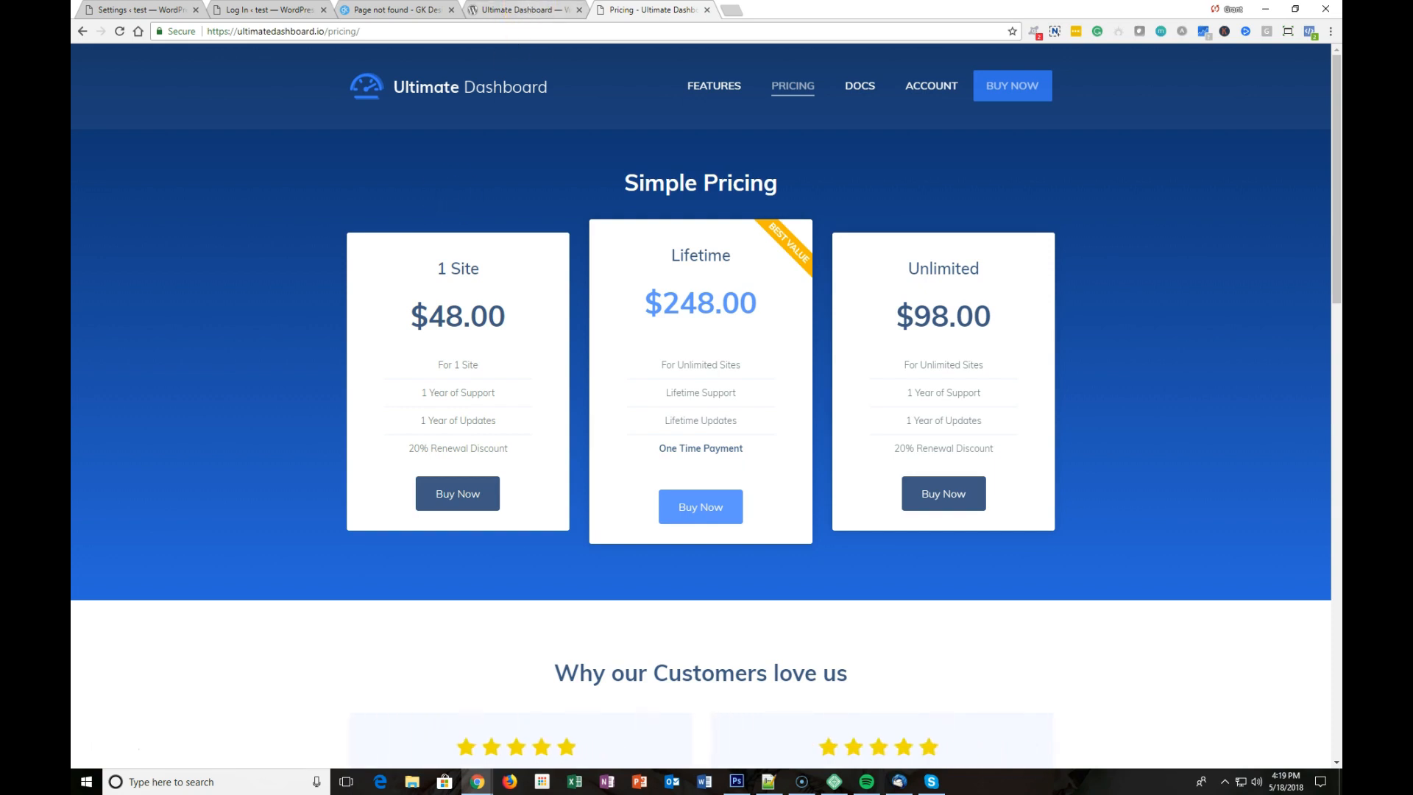
left_click(524, 9)
scroll(468, 132, "up", 5)
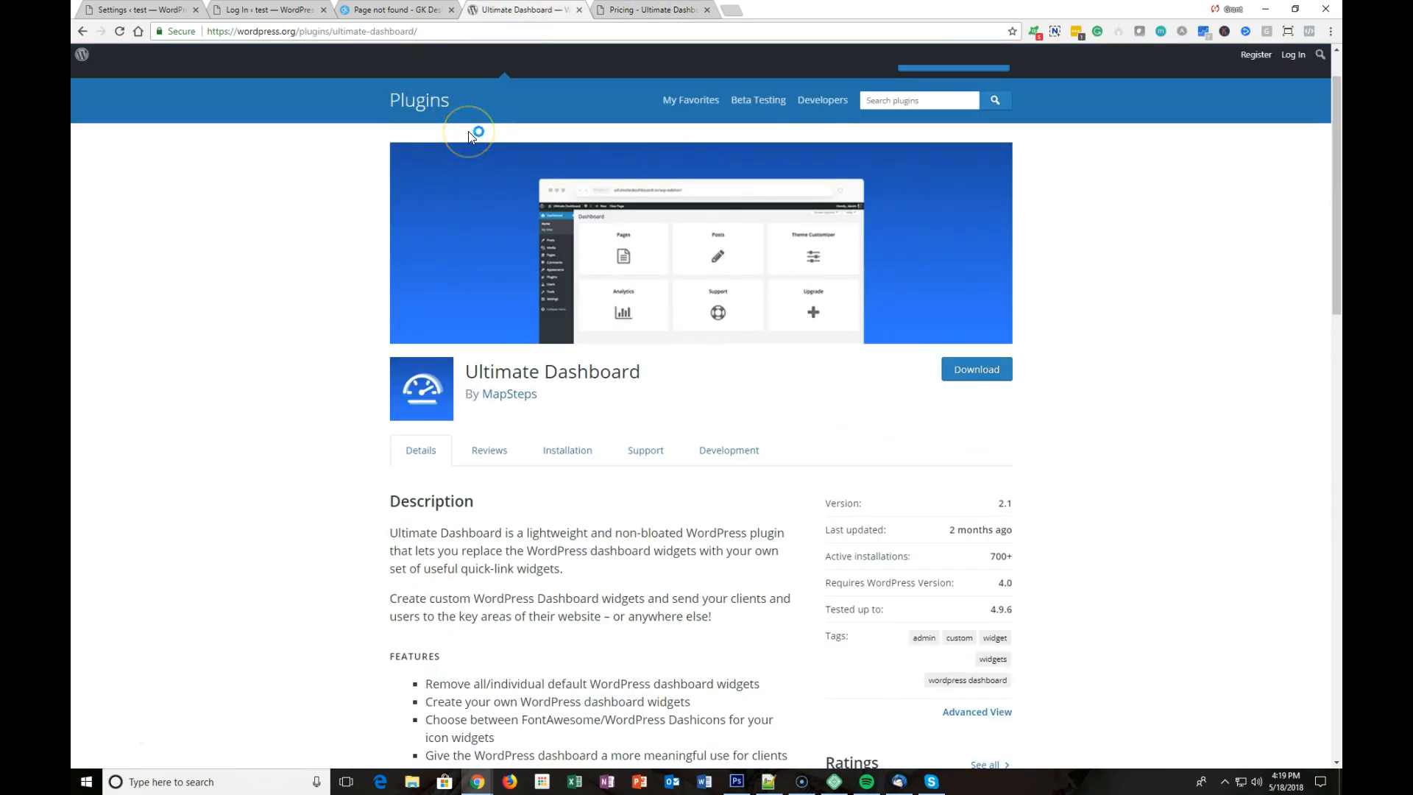